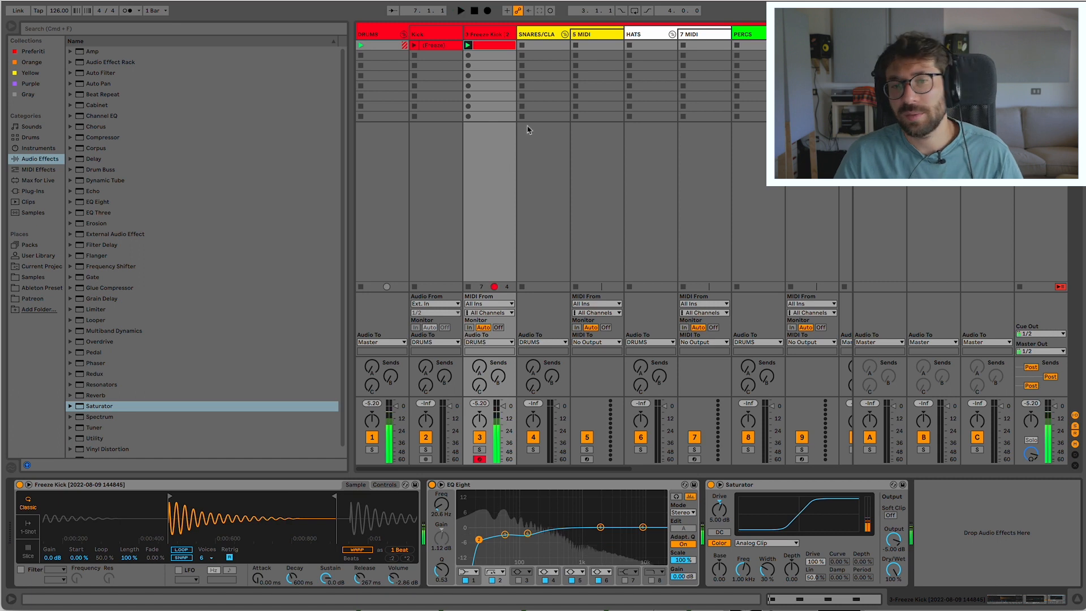
key(space)
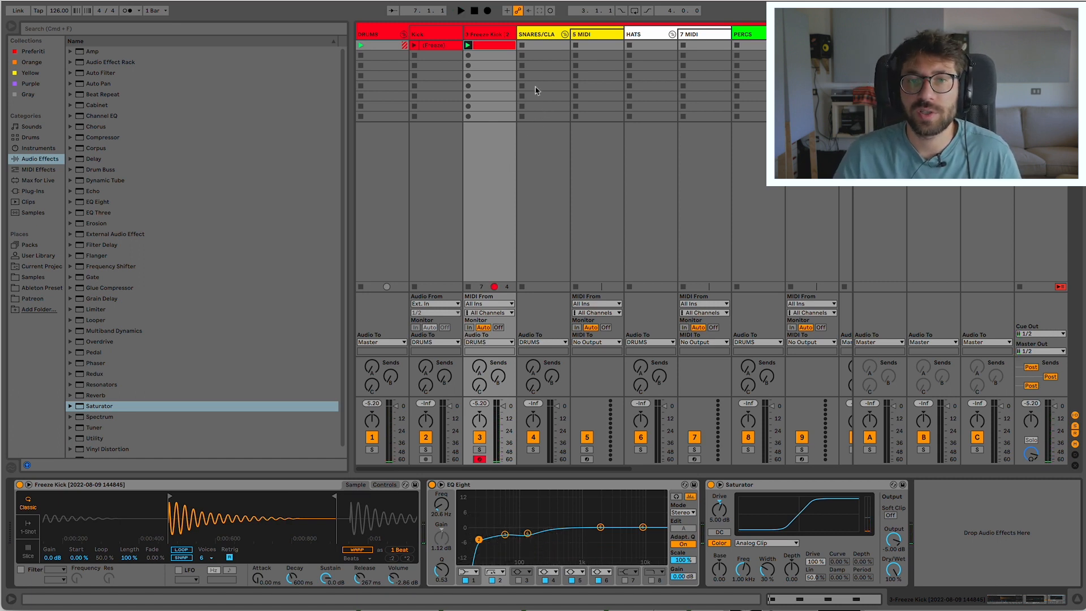
key(BackSpace)
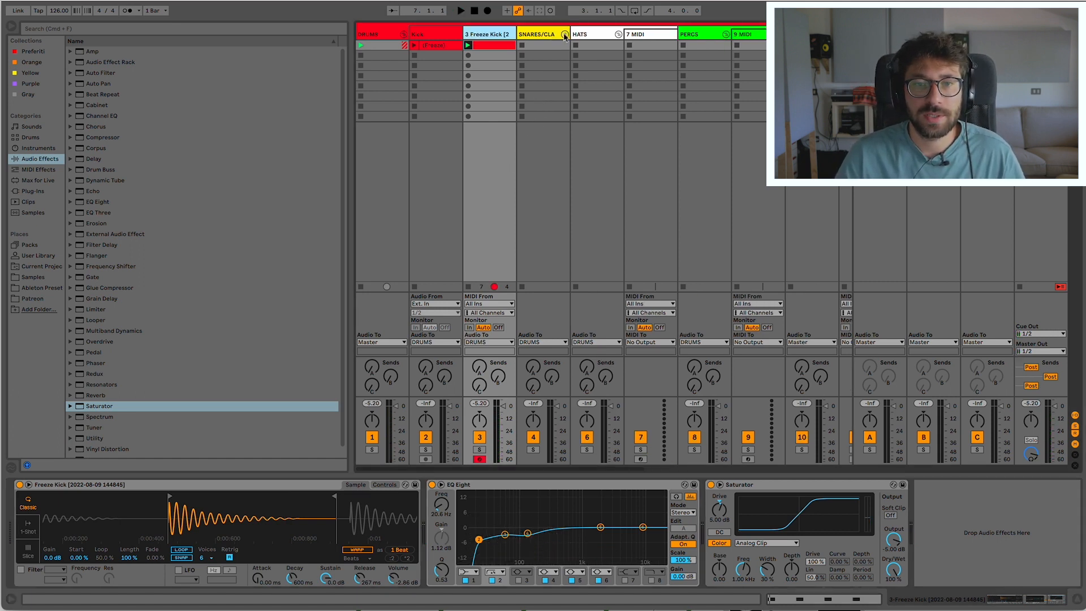
key(super+z)
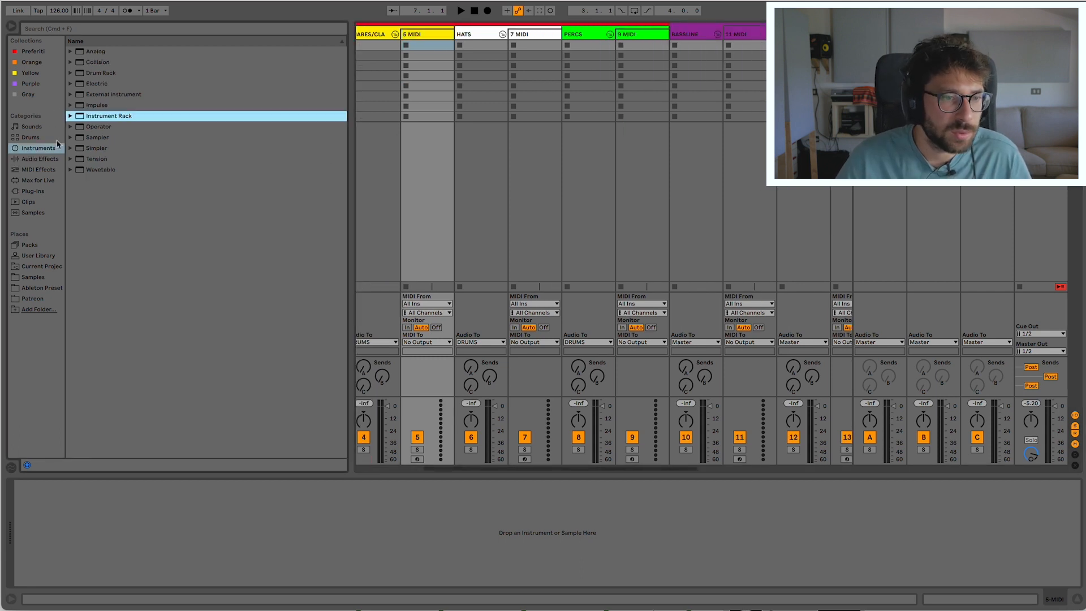
Add the 909 Core Kit drum rack as a new track right after the 606 Core Kit track.
click(42, 160)
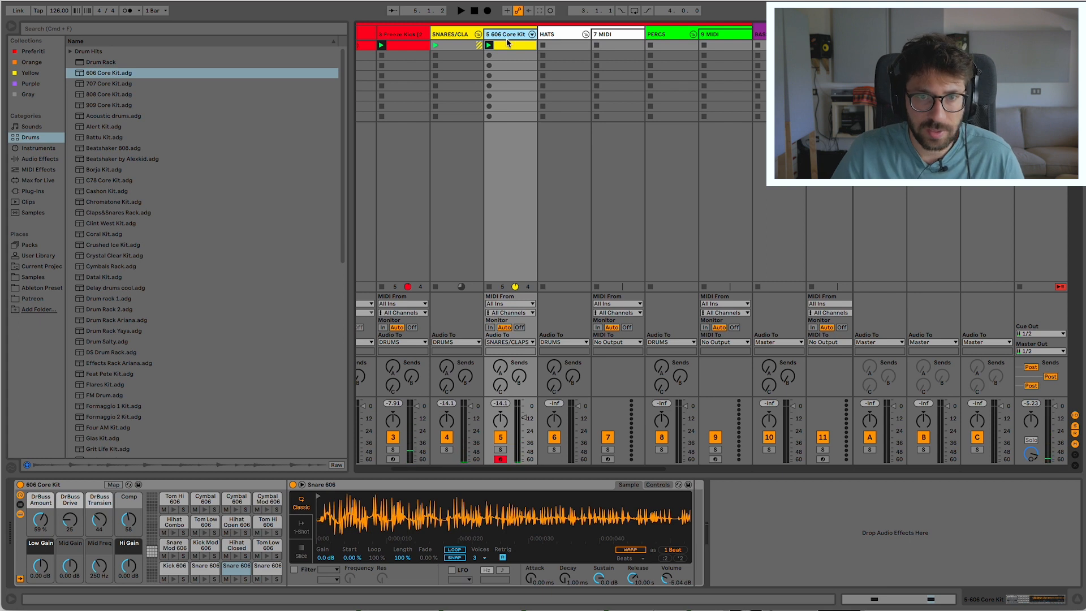
drag(109, 105, 542, 40)
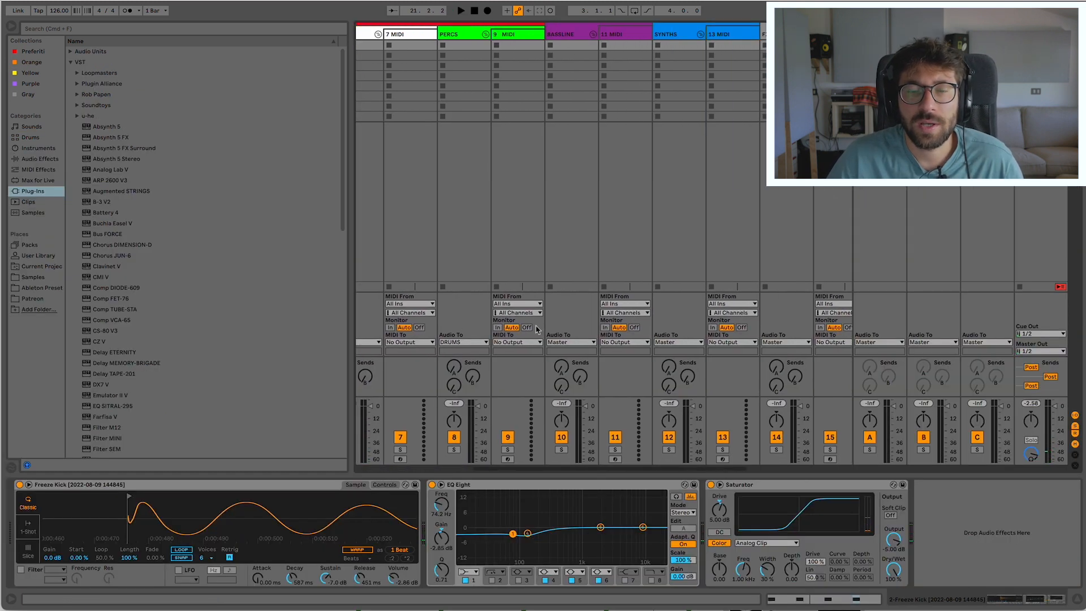
Load the Kontakt plug-in on the empty 9 MIDI track in the PERCS group.
scroll(498, 312, right, 2)
click(500, 34)
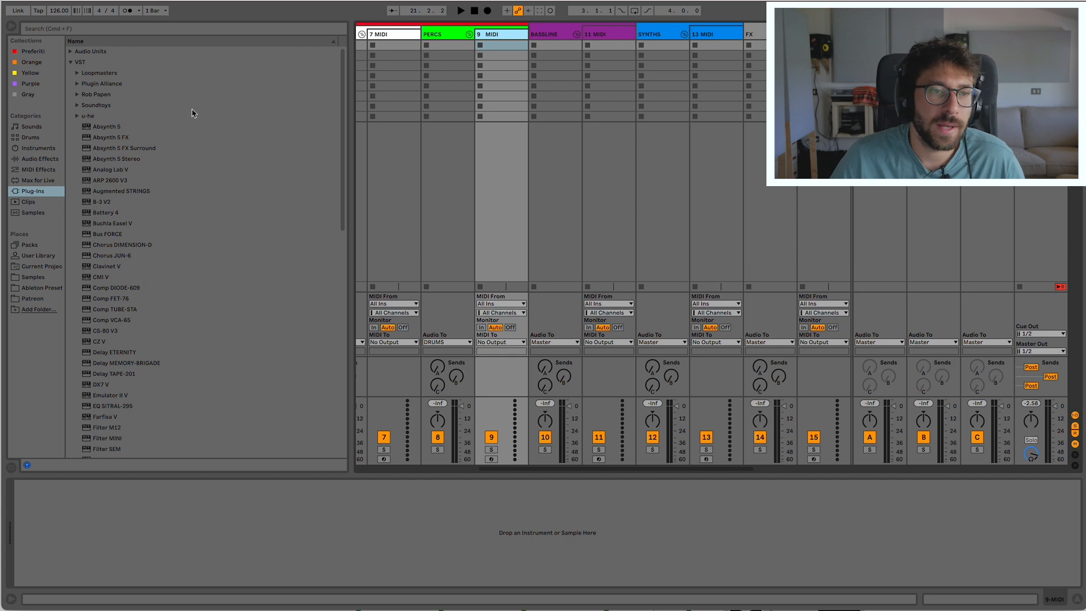
click(42, 159)
click(41, 192)
scroll(102, 181, down, 15)
scroll(98, 113, up, 3)
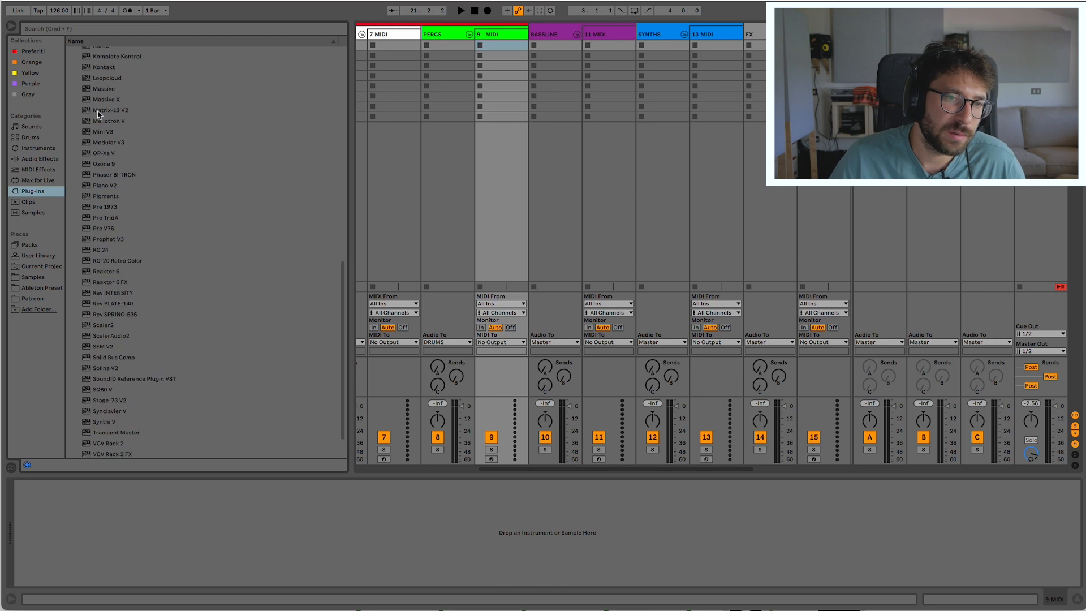
click(100, 69)
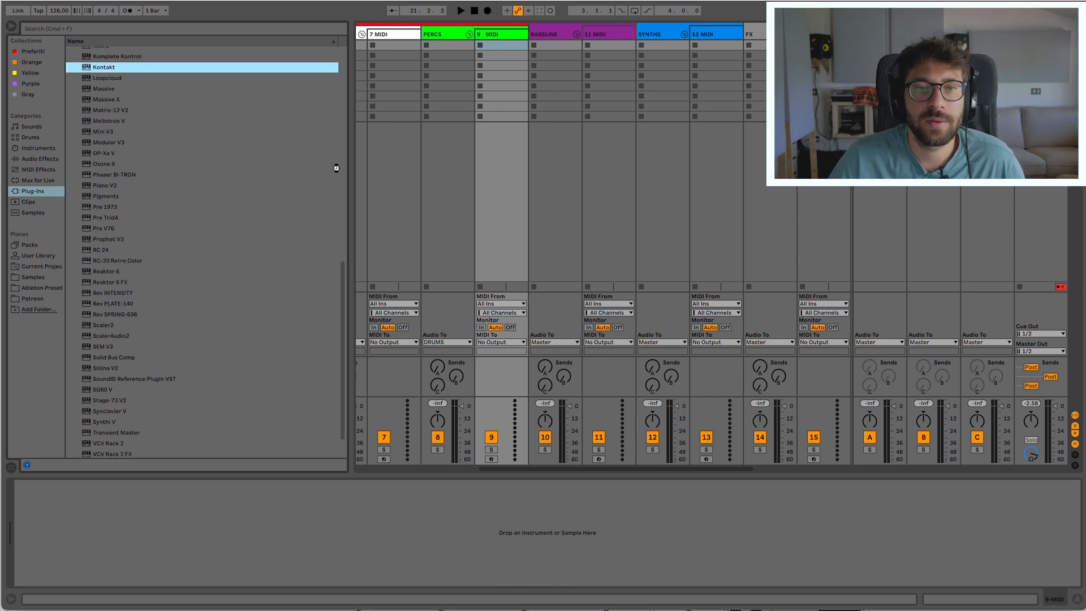
key(Return)
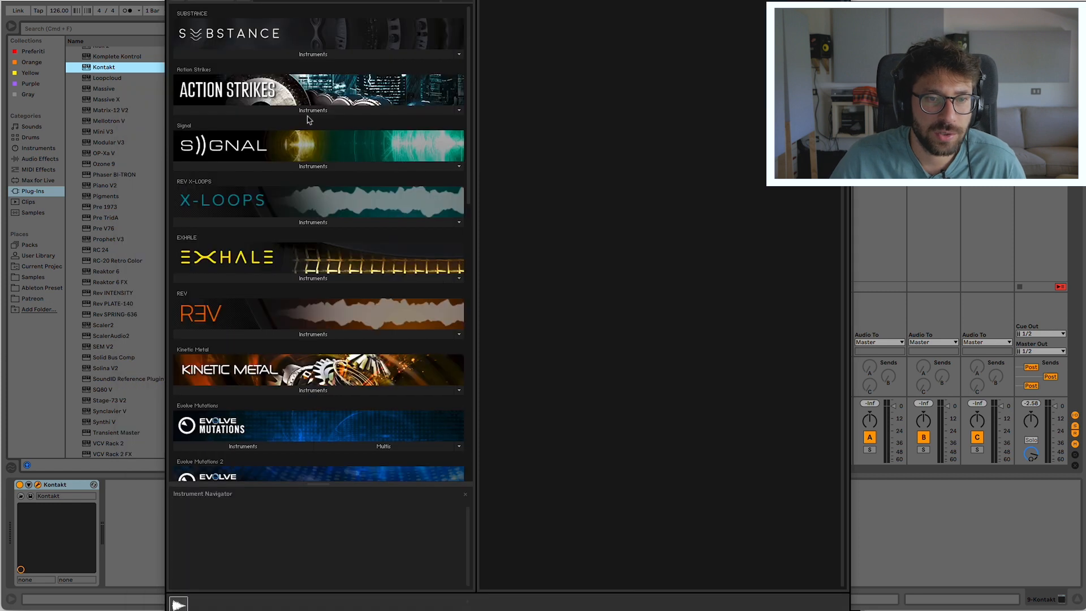
Load the Action Strikes - Ensemble instrument into Kontakt and move the plug-in window aside to uncover the tracks.
click(312, 112)
drag(238, 125, 673, 99)
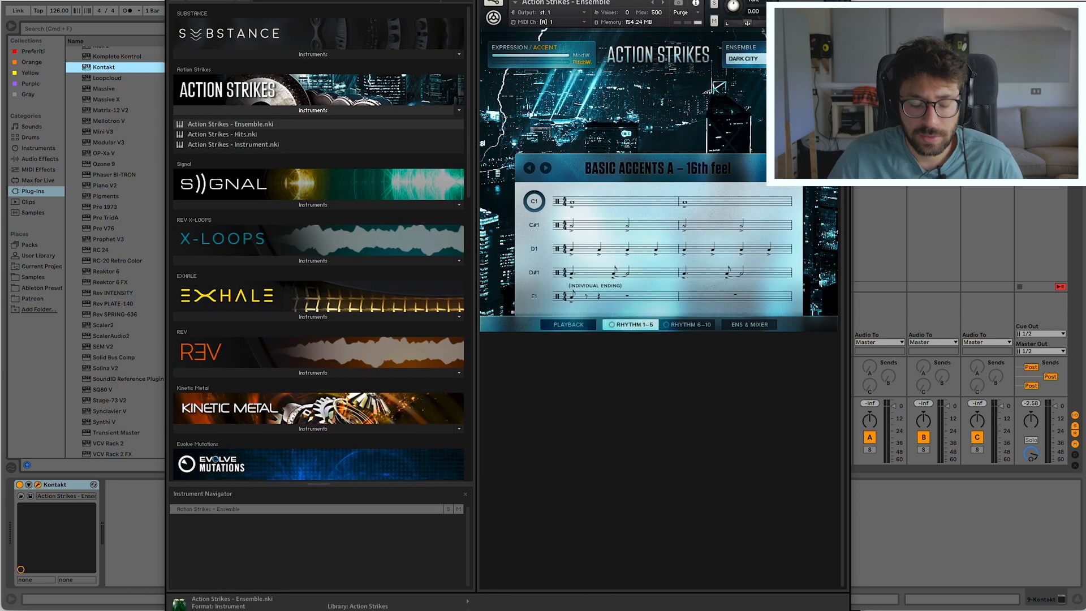
drag(809, 1, 327, 109)
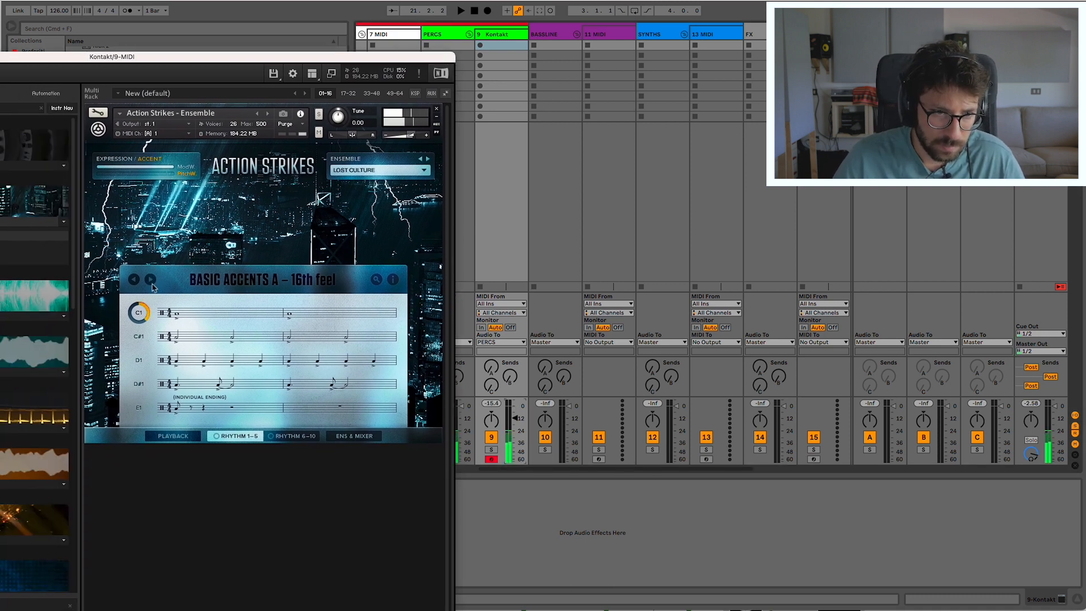
Choose the Chasing Accents C – 16th feel rhythm and the Heavy Orchestra ensemble in Action Strikes.
click(151, 280)
click(151, 281)
click(151, 280)
click(151, 280)
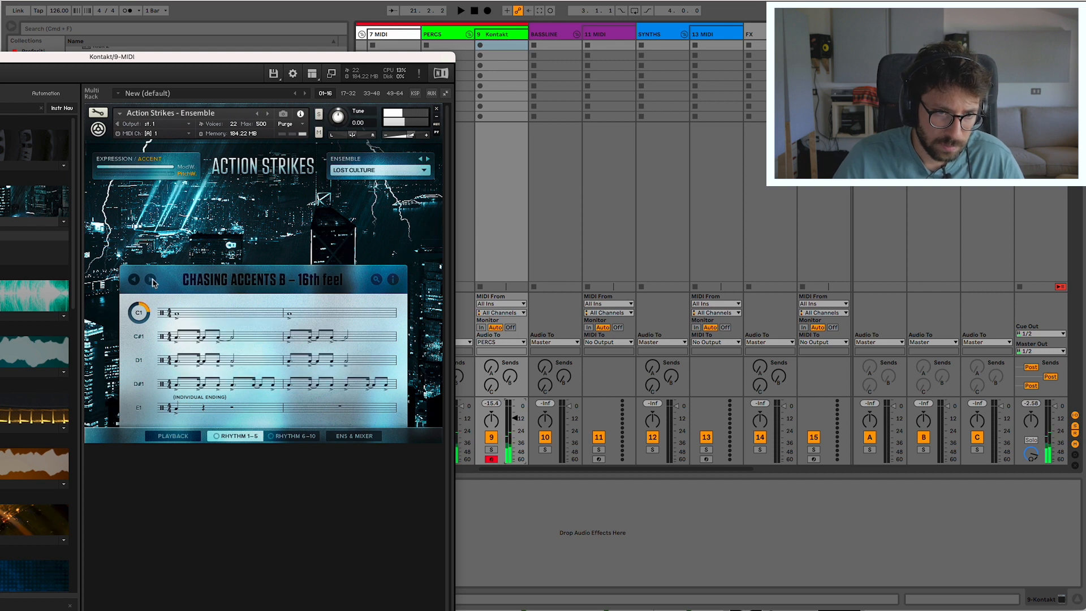
click(151, 281)
click(427, 161)
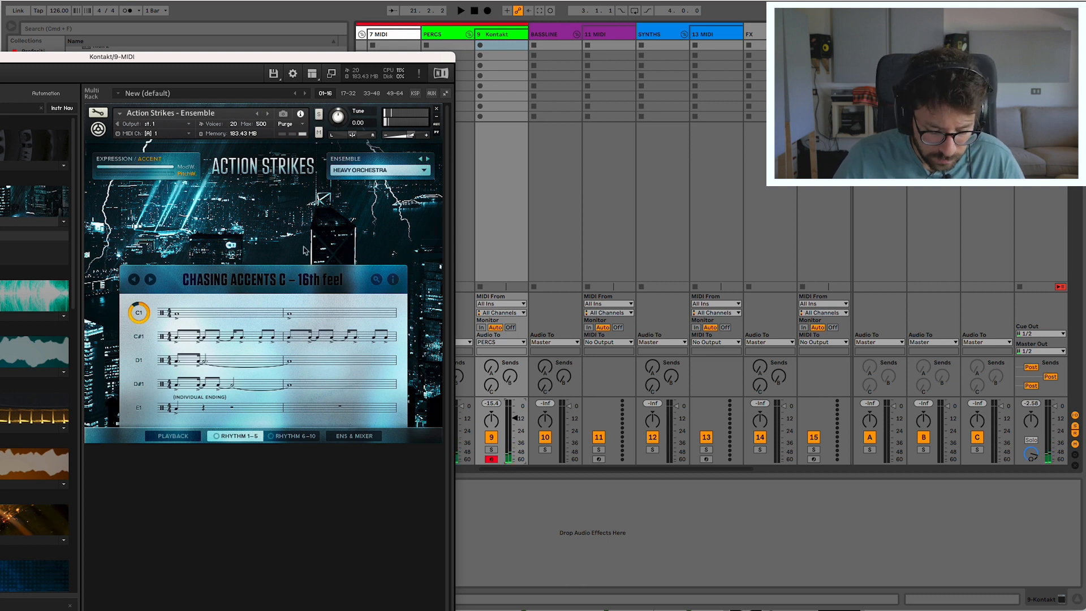
Create a one-bar clip with a full-length D5 note on the 9 Kontakt track, and freeze and flatten the track.
key(space)
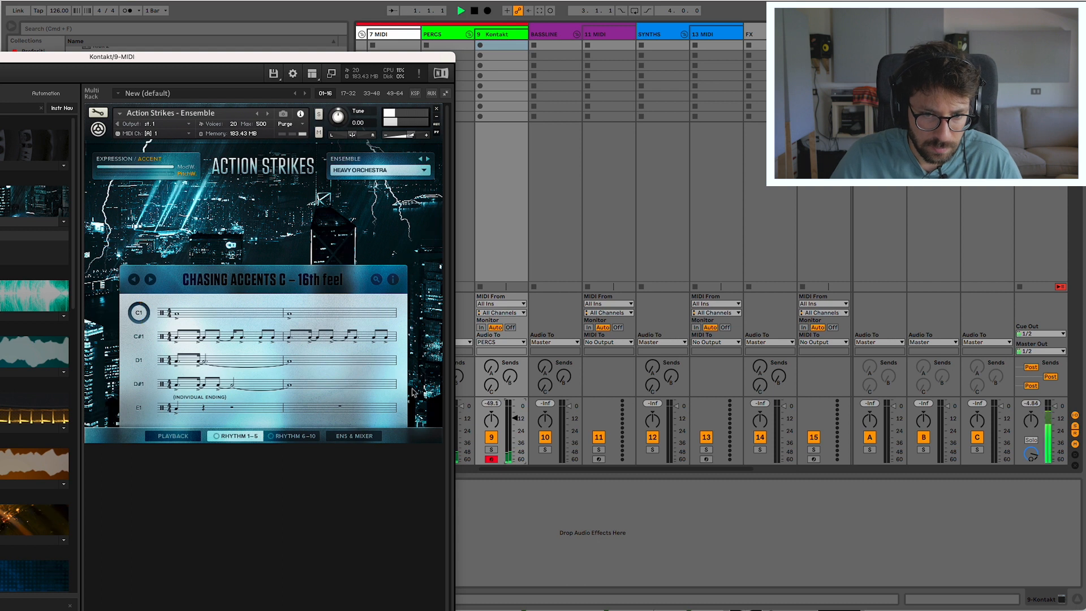
double_click(494, 45)
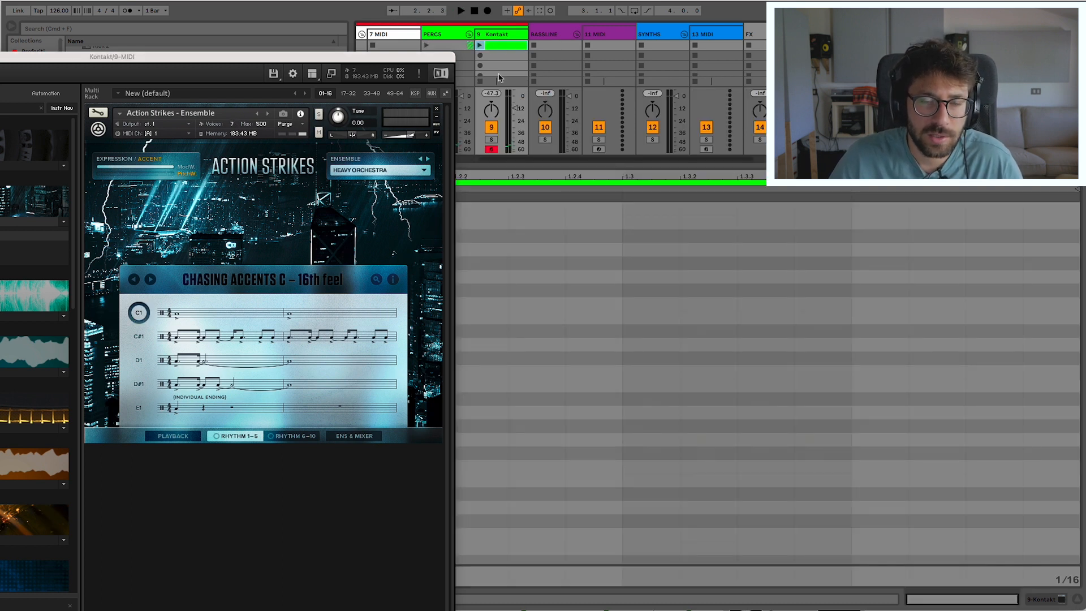
scroll(313, 418, up, 3)
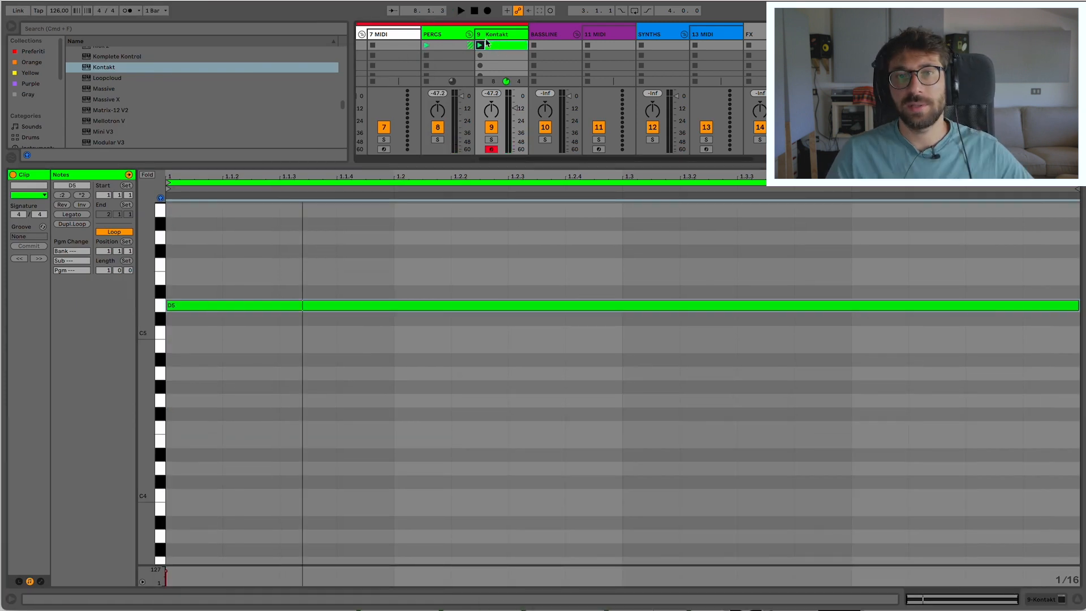
right_click(488, 38)
right_click(505, 41)
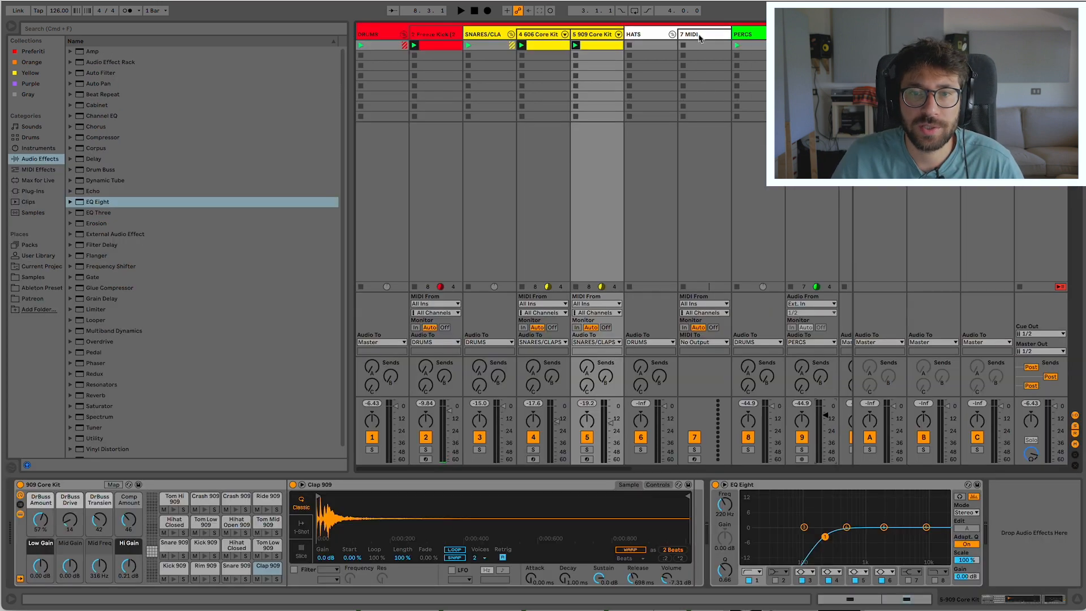
Load Kontakt with the SUBSTANCE instrument on the 7 MIDI track and move the plug-in window aside.
click(698, 35)
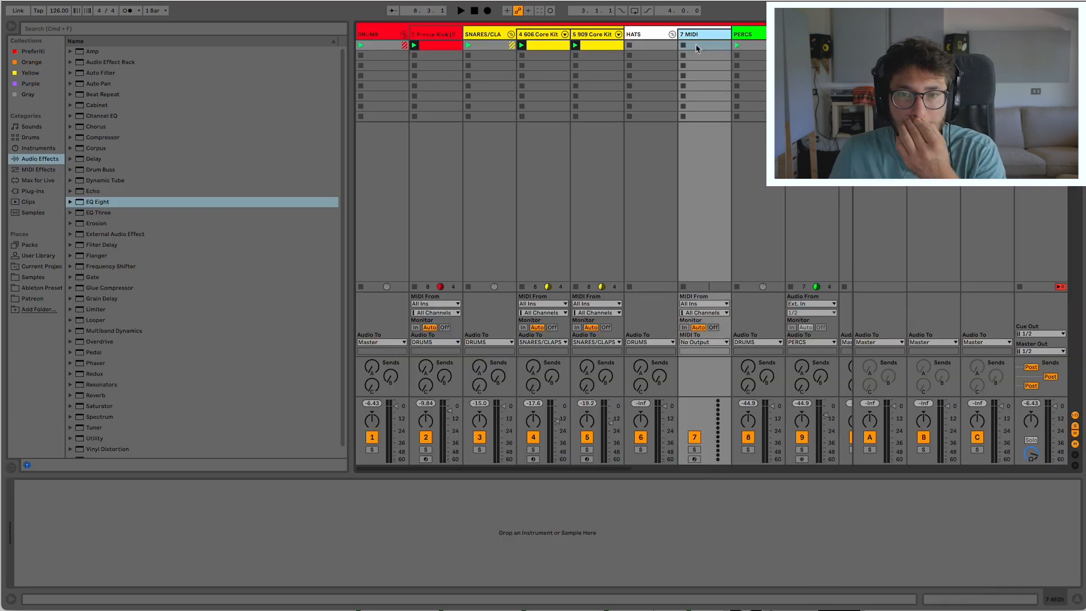
scroll(707, 85, right, 5)
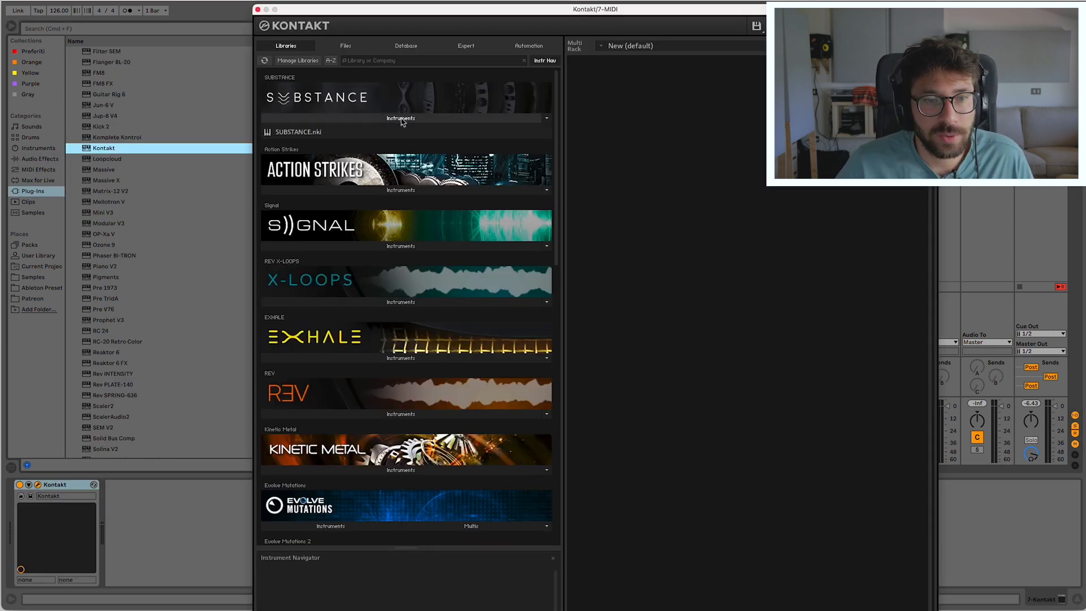
click(402, 118)
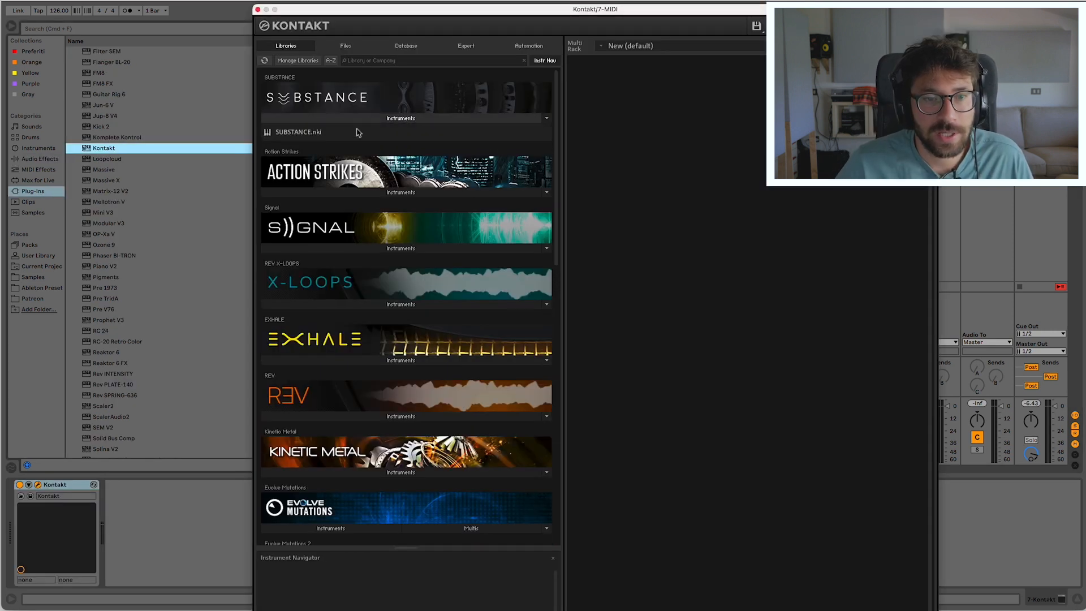
drag(362, 134, 659, 111)
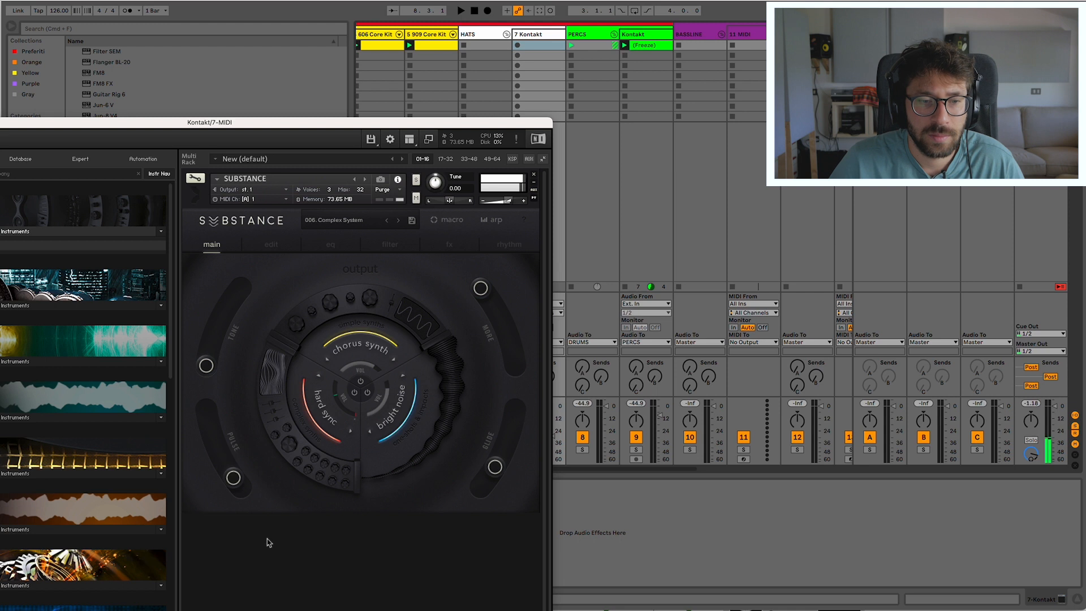
drag(496, 120, 375, 92)
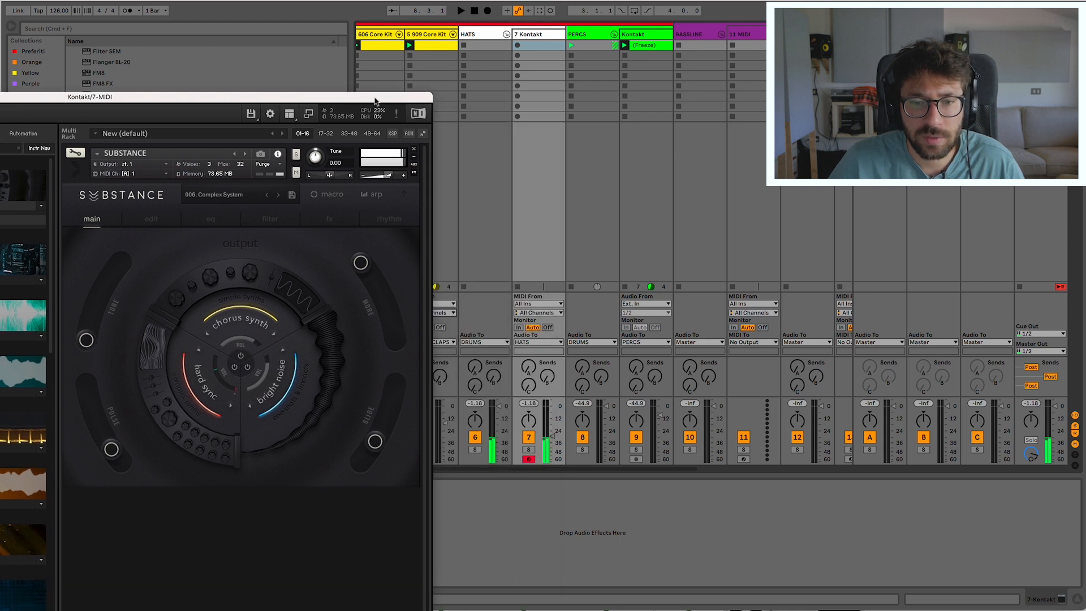
key(space)
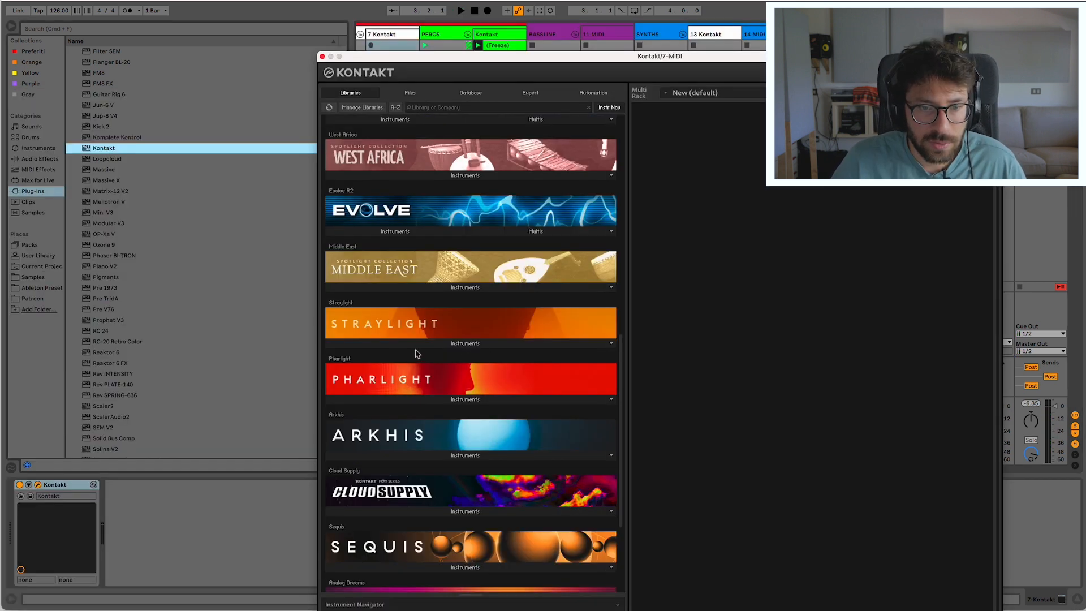
Load the Sequis instrument in the hats track's Kontakt and choose The Backbeat from its Percussion presets.
scroll(418, 367, down, 3)
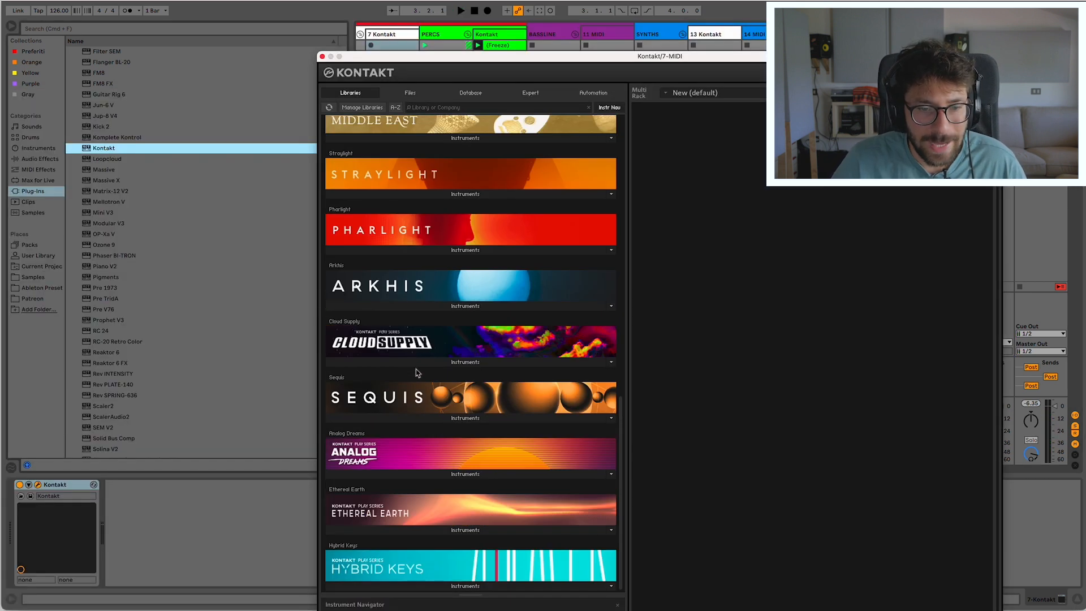
click(476, 418)
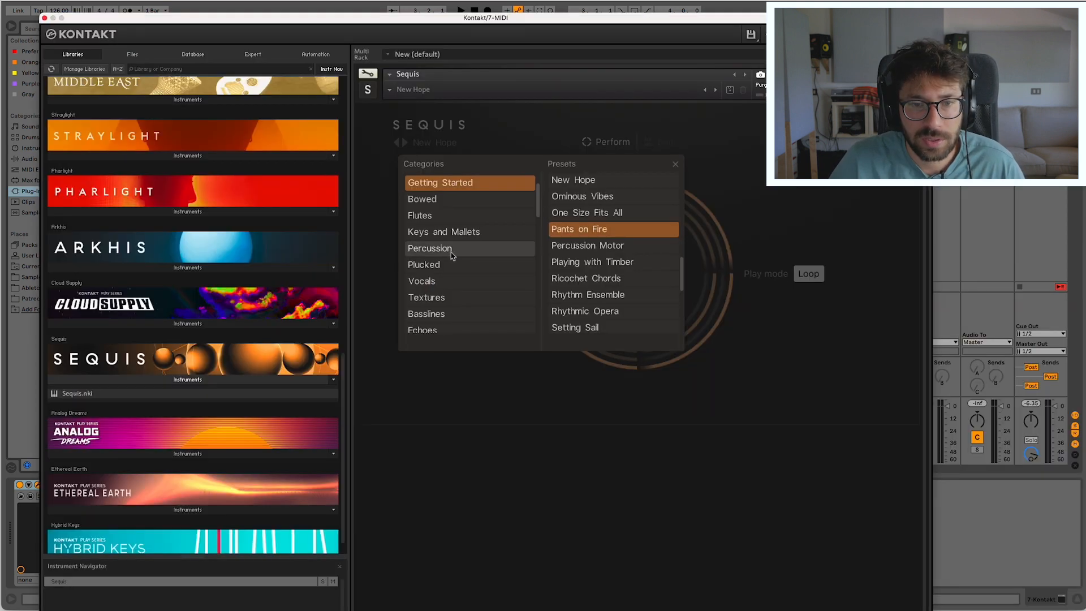
click(438, 249)
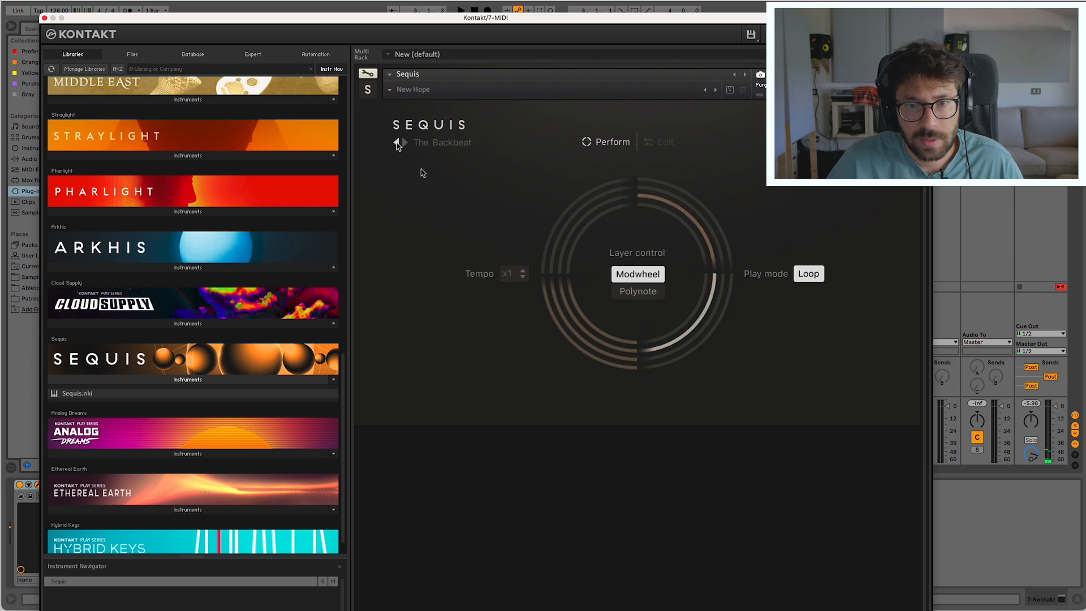
Mute the Cajons and Cello layers in the Sequis sequence editor.
click(670, 143)
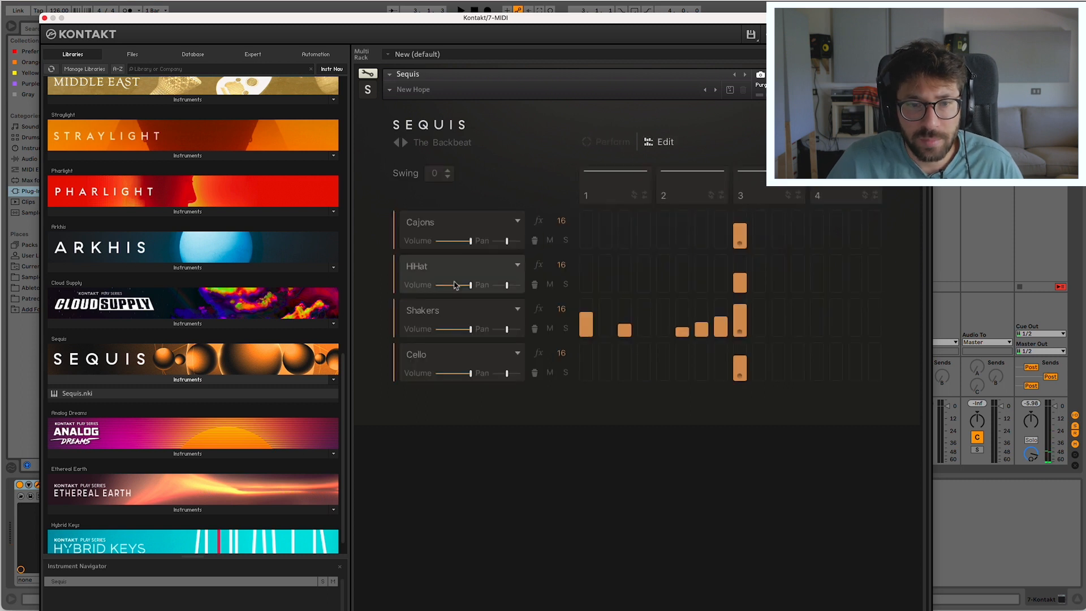
click(548, 240)
click(548, 373)
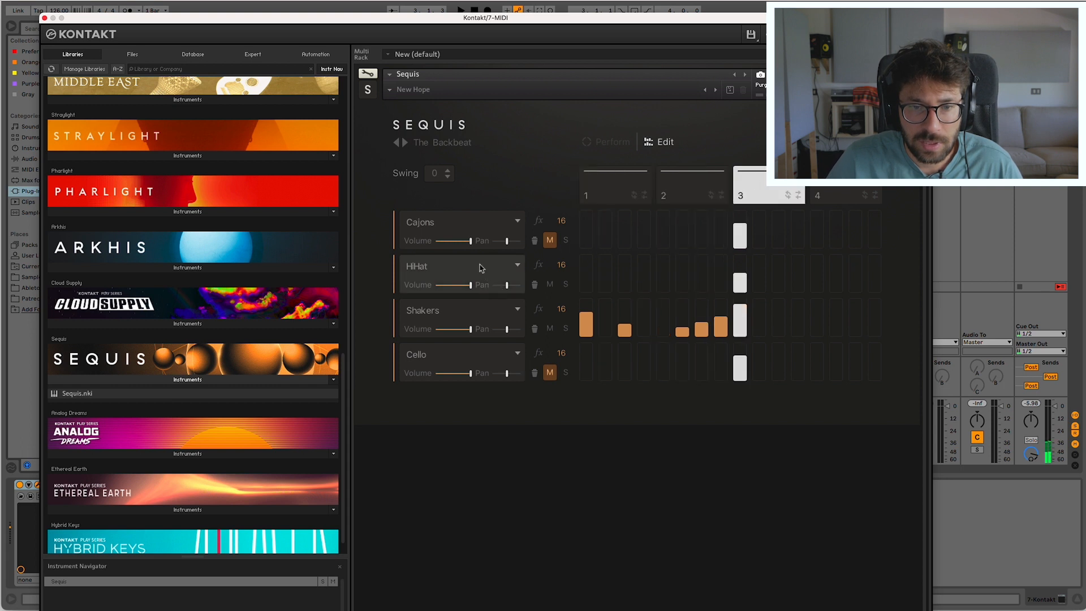
Raise the high-pass filter of the Sequis HiHat layer to 763.7 Hz.
click(538, 265)
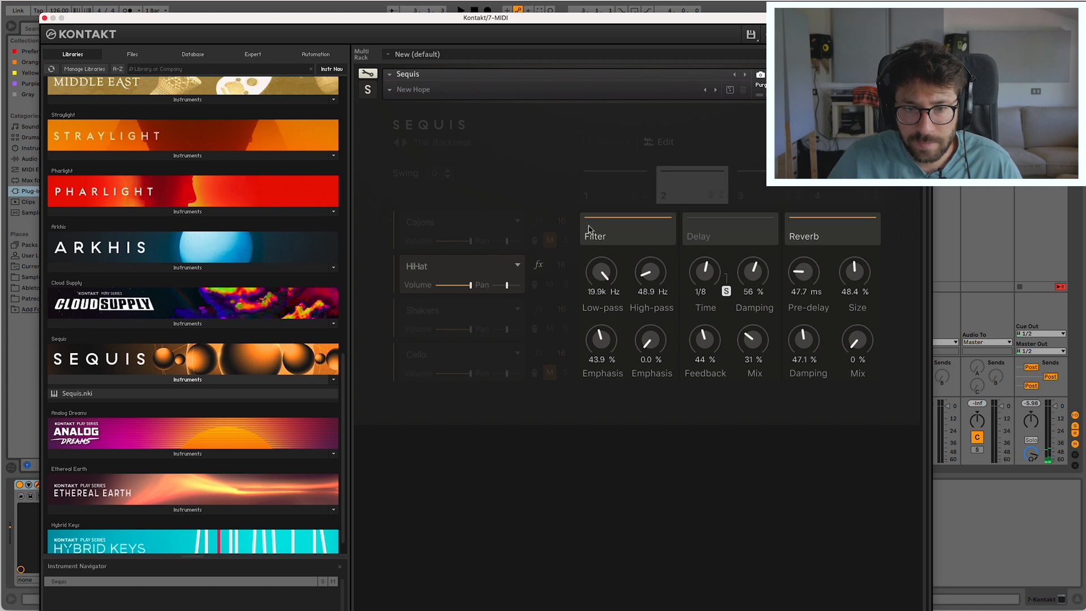
drag(644, 277, 646, 241)
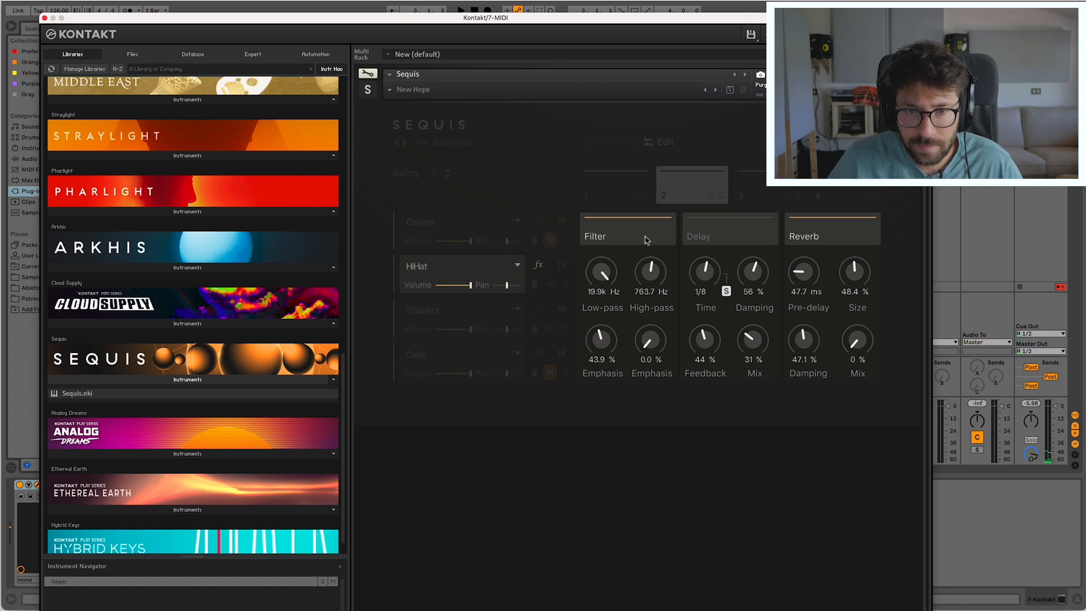
click(555, 181)
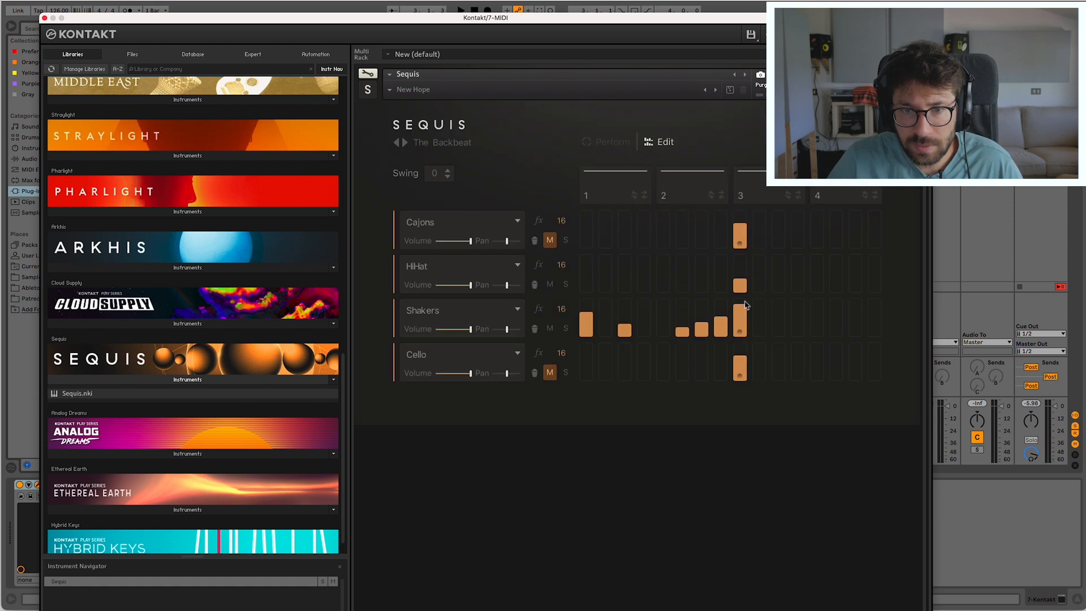
Add a hit on the fourth step of the HiHat sequence and lower it to a soft level.
click(646, 286)
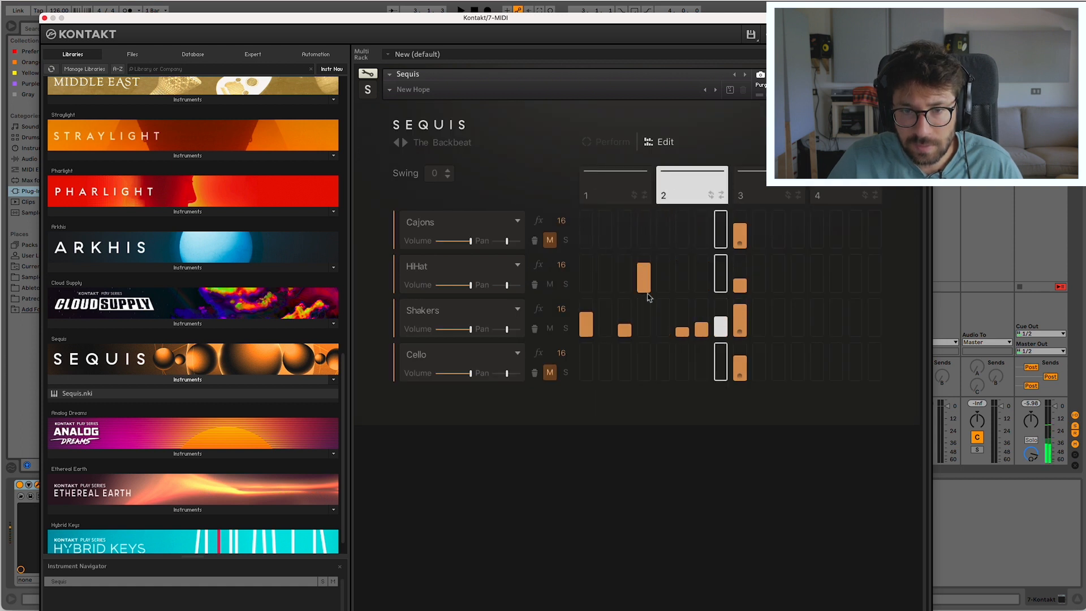
drag(648, 293, 651, 341)
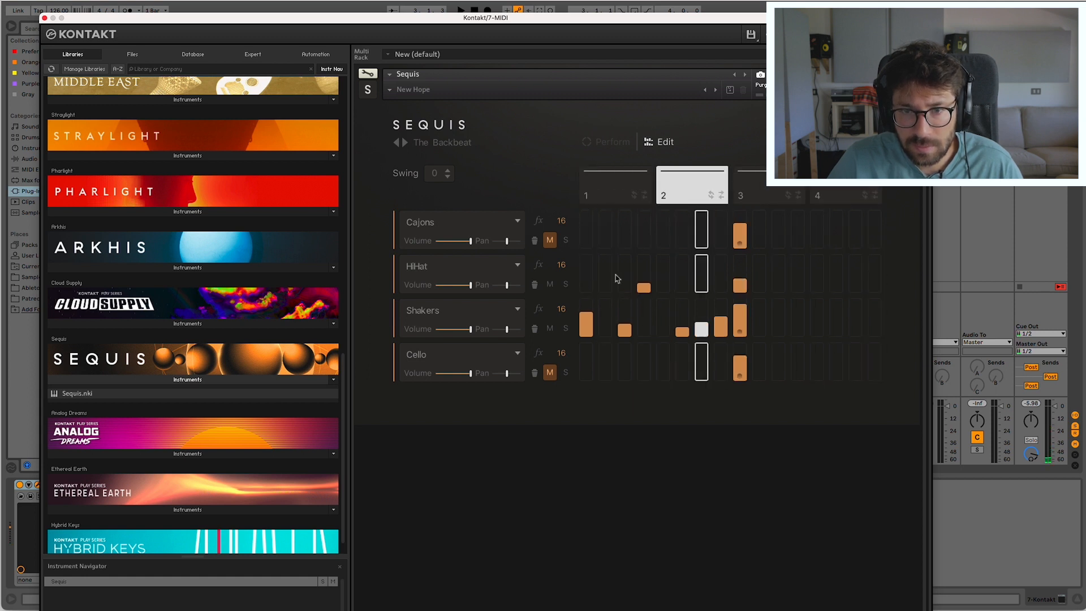
Create a one-bar clip with a full-length C3 note on the 7 Kontakt track and play it.
double_click(453, 16)
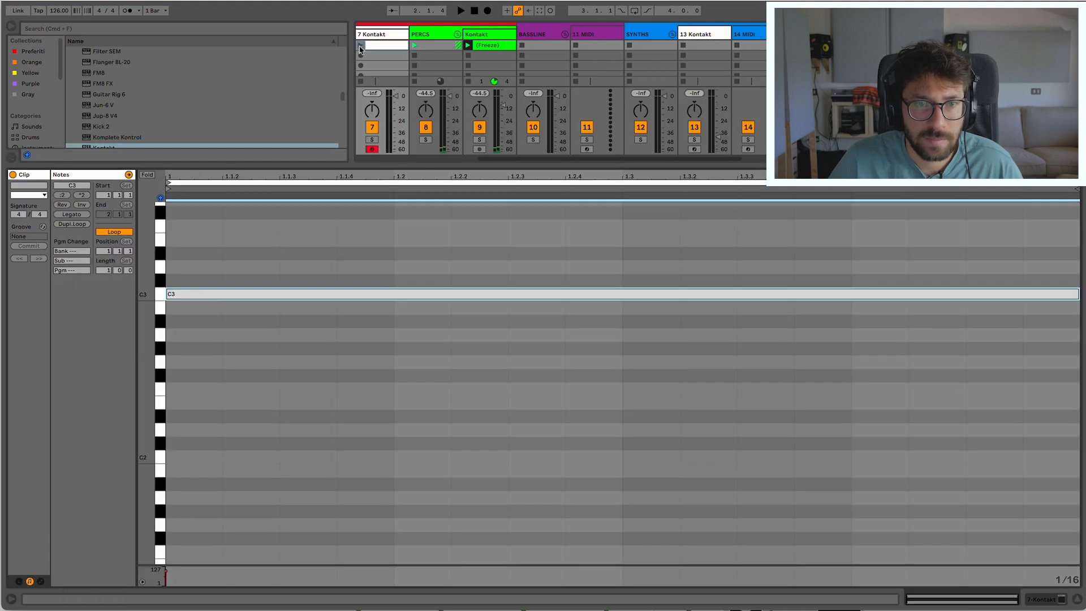
key(space)
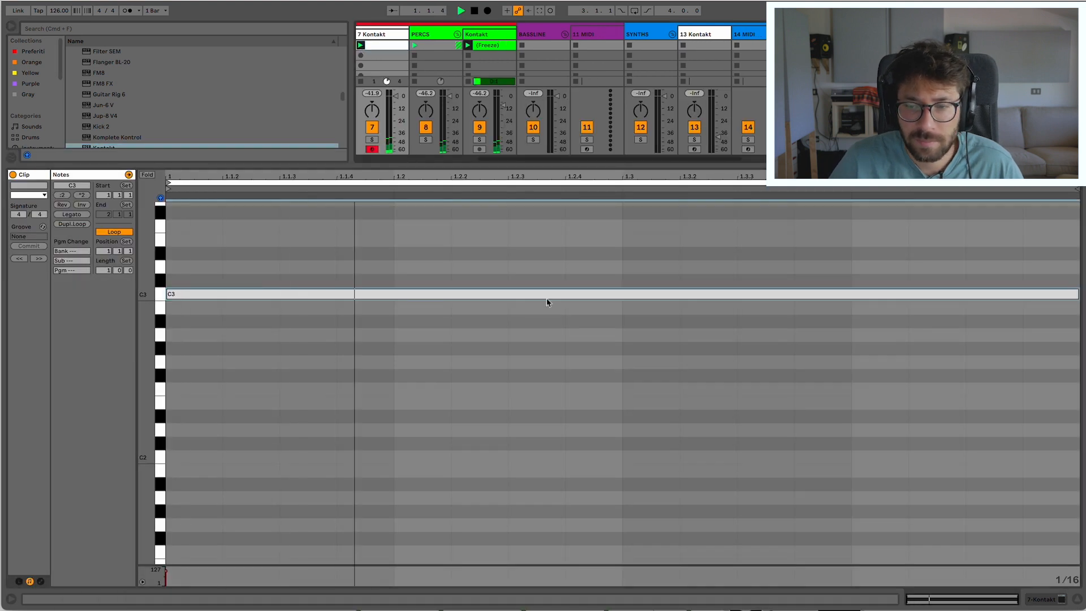
Play the full loop and review the drum tracks and their levels in the mixer.
click(1037, 600)
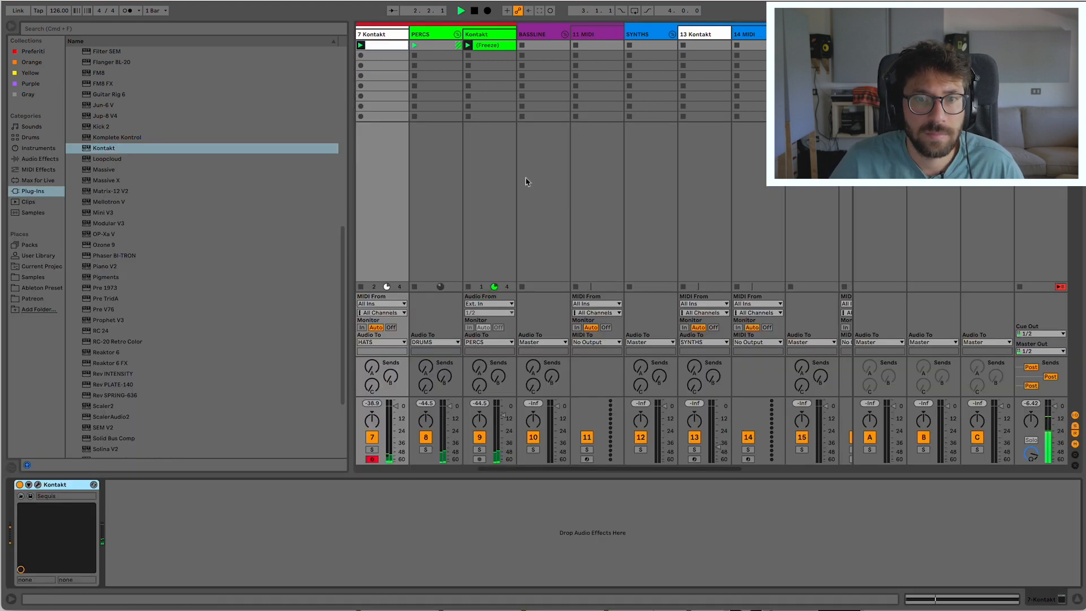
scroll(524, 181, right, 3)
scroll(525, 181, left, 3)
scroll(509, 181, left, 4)
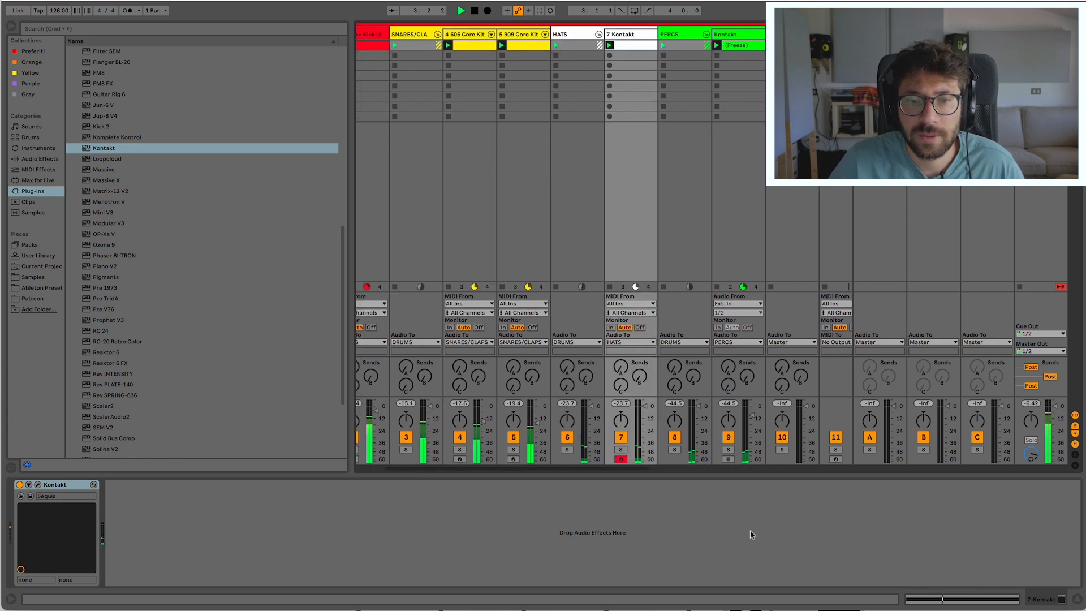
scroll(580, 369, right, 4)
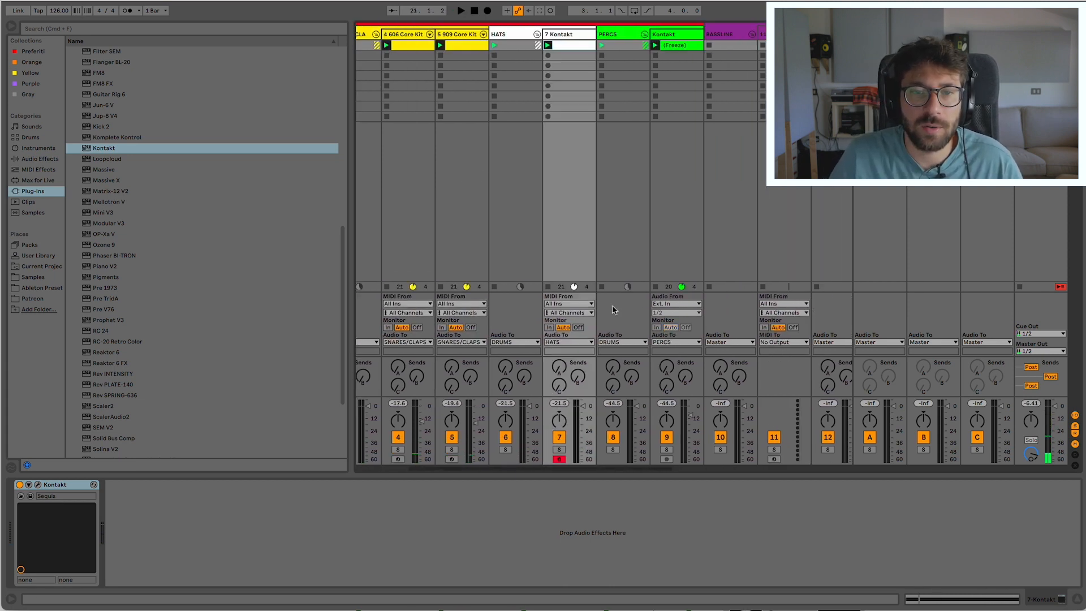
scroll(593, 415, left, 5)
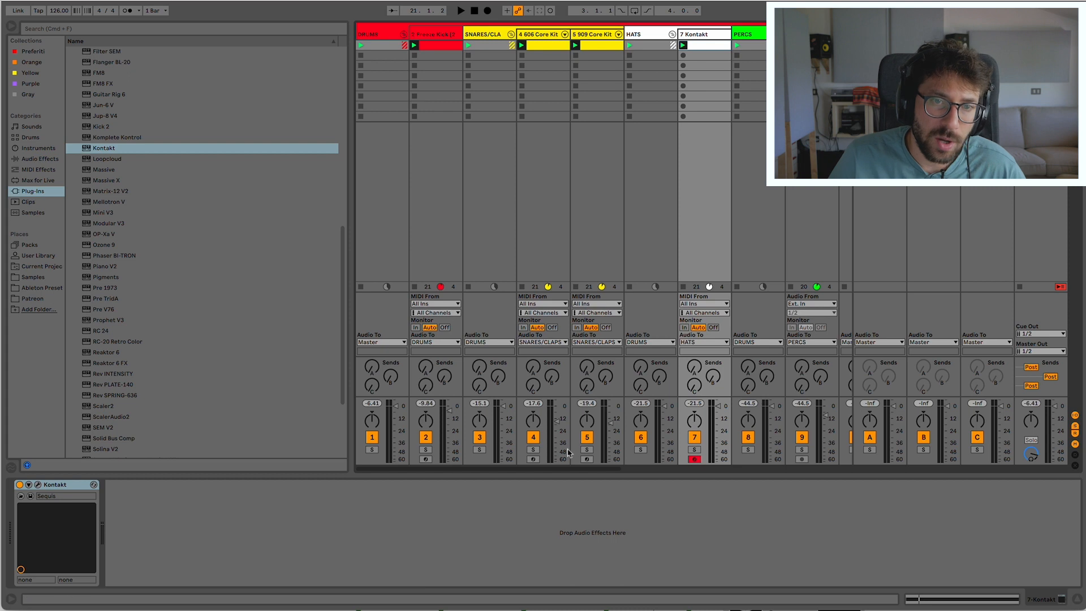
key(space)
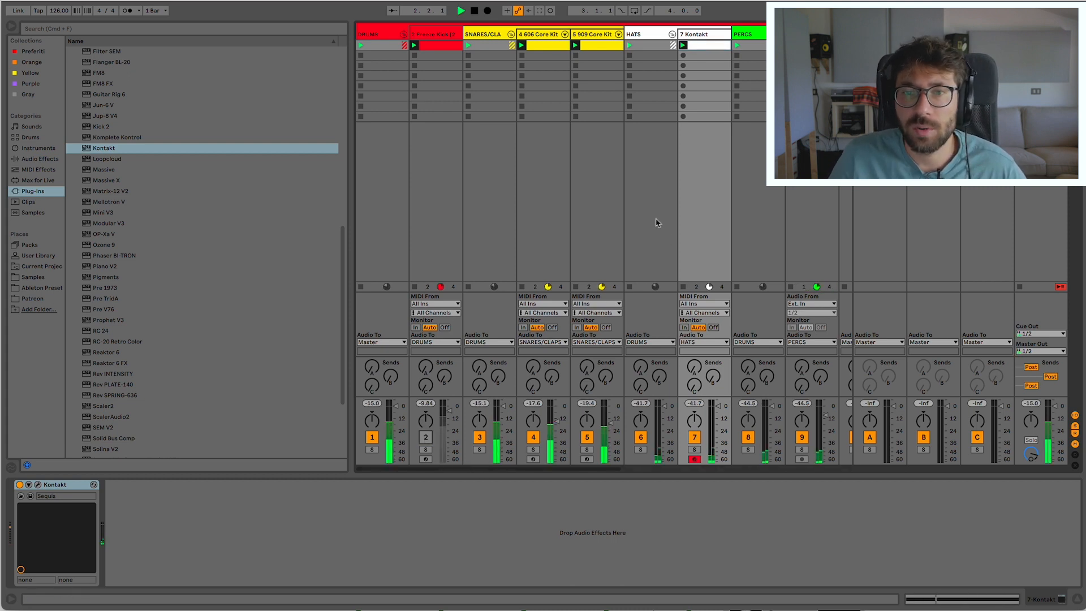
scroll(650, 227, right, 4)
scroll(639, 229, right, 4)
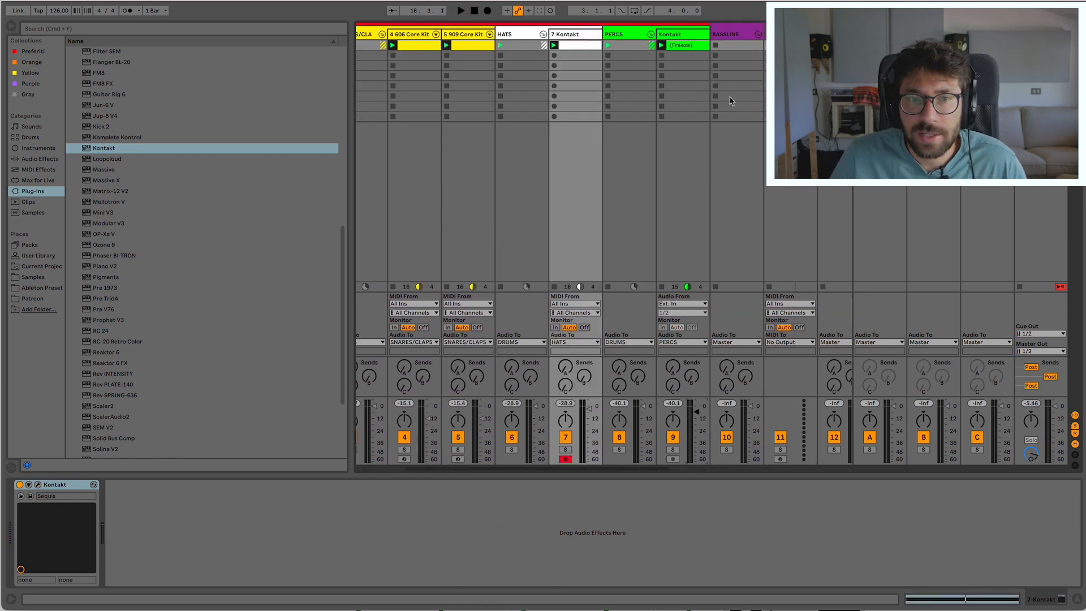
scroll(526, 229, left, 3)
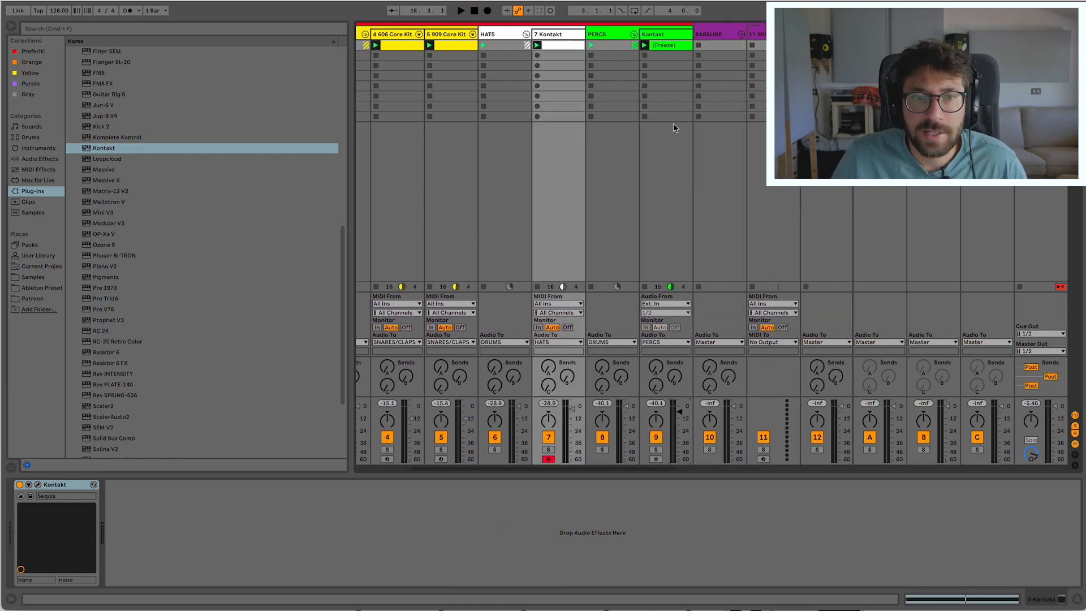
scroll(578, 144, right, 4)
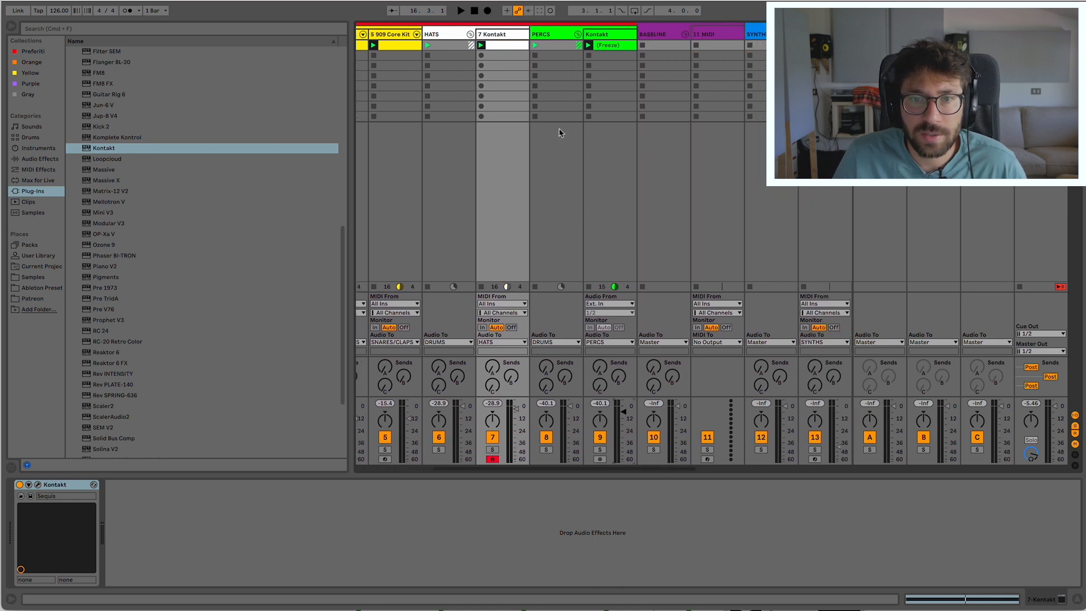
Add two Battery 4 MIDI tracks after the Kontakt track in the HATS group, the second with a one-bar clip holding a G#1 note.
key(super+shift+t)
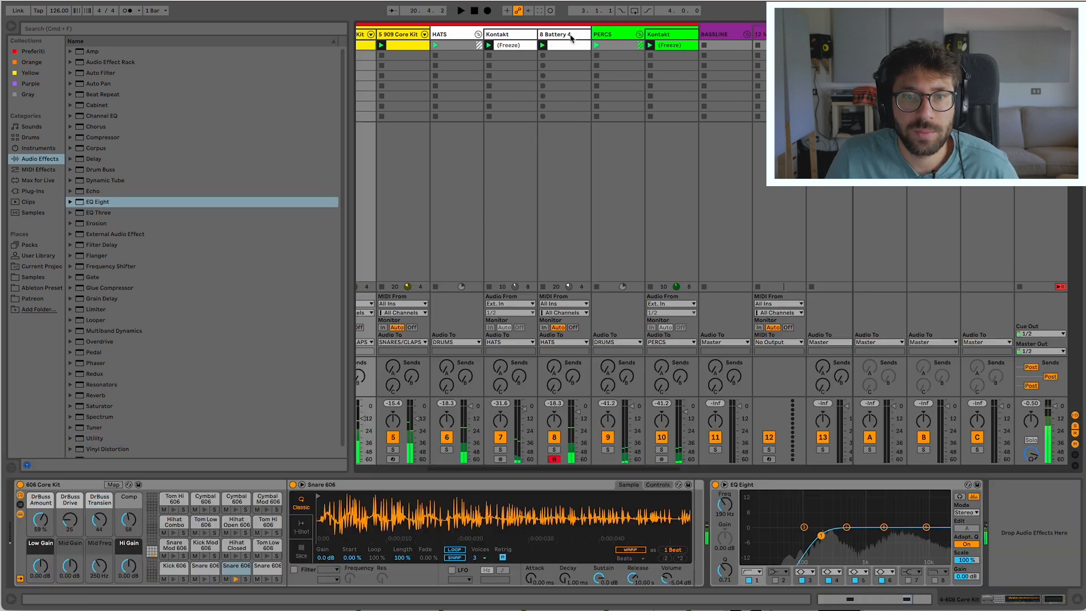
click(571, 35)
key(super+shift+t)
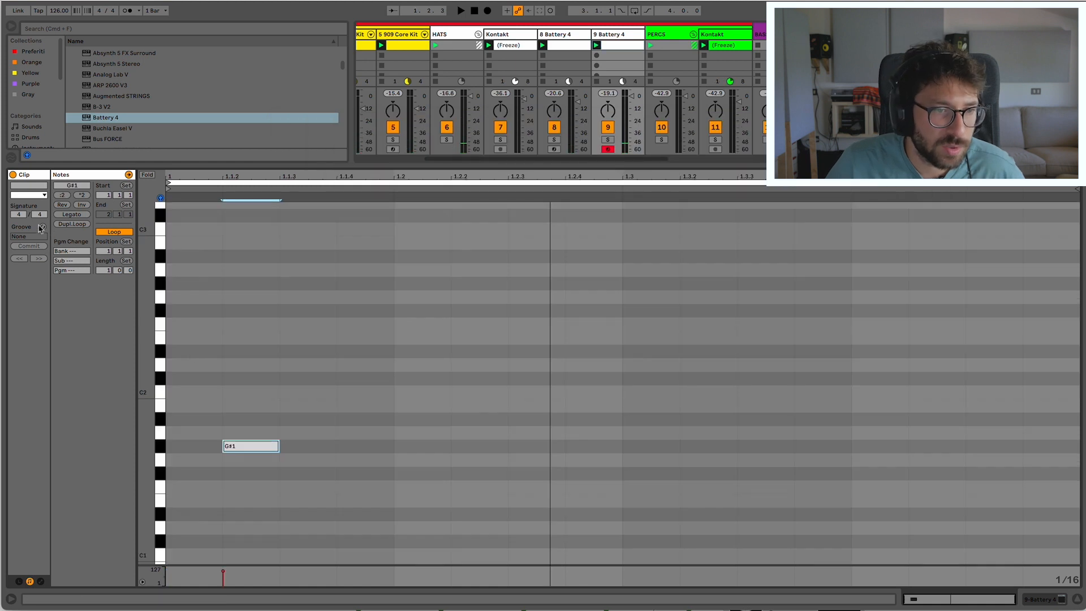
Apply the MPC 16 Swing-56 groove from the Swing and Groove library to the 9 Battery 4 clip.
click(42, 227)
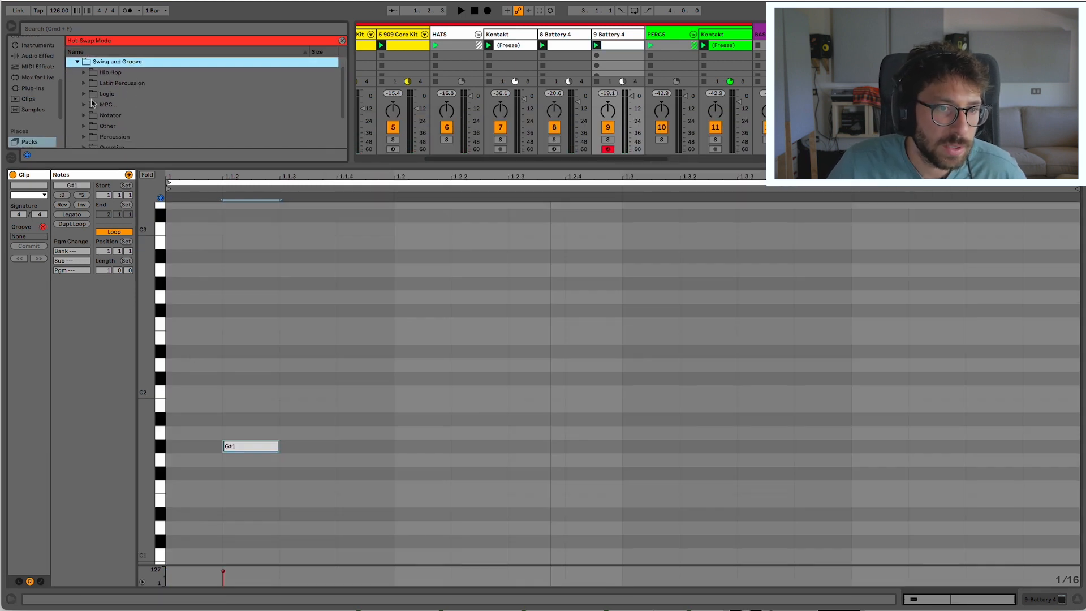
click(86, 108)
click(84, 107)
scroll(130, 122, down, 10)
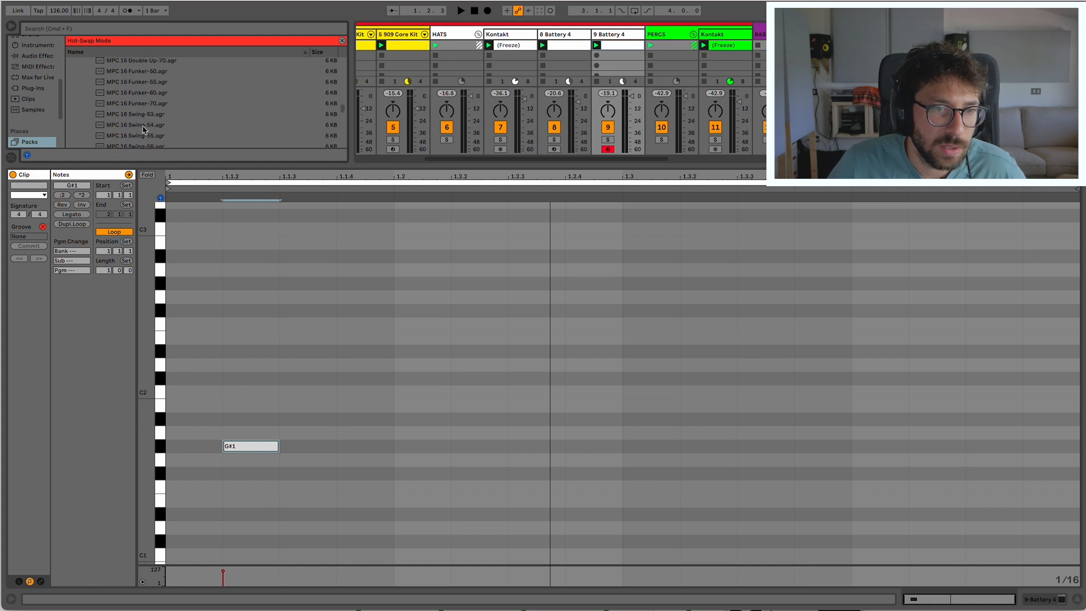
double_click(141, 144)
During playback, move the G#1 hit to 1.1.4 and lower the 9 Battery 4 track volume to -12.0 dB.
key(space)
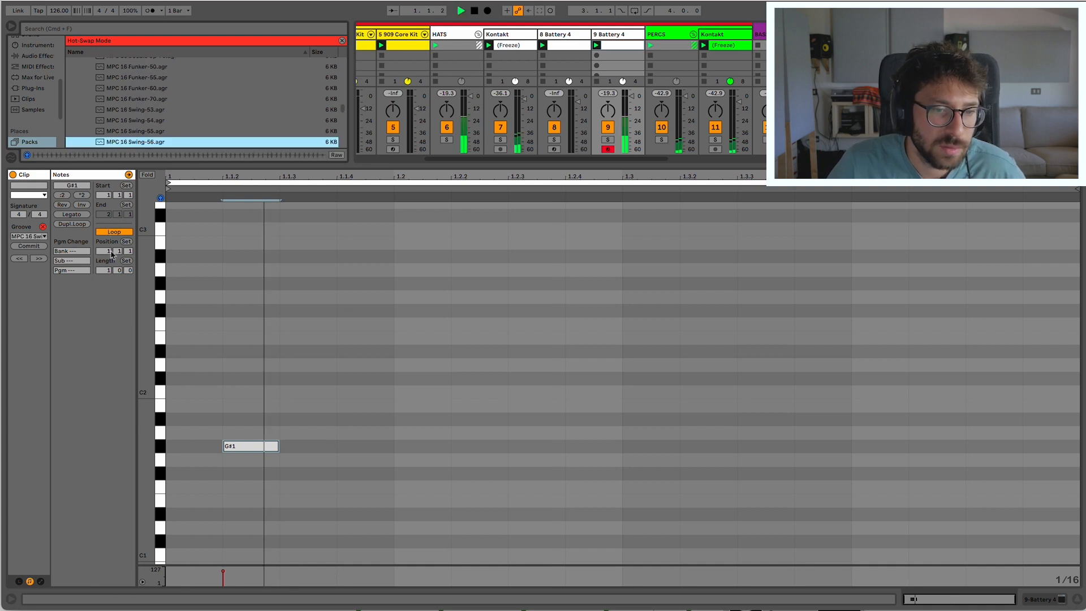
drag(252, 446, 381, 451)
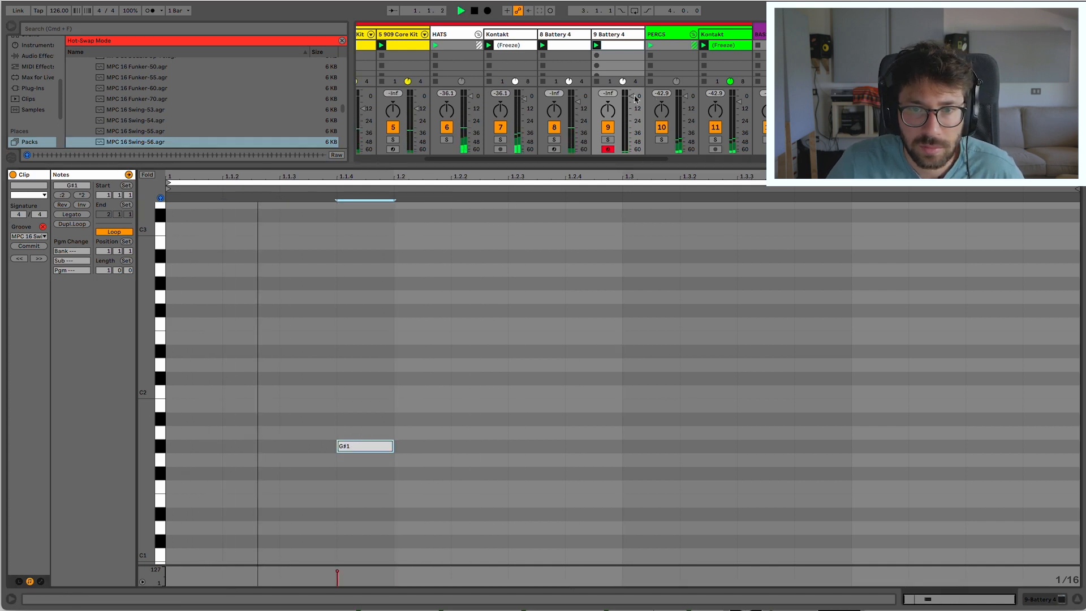
drag(637, 96, 633, 115)
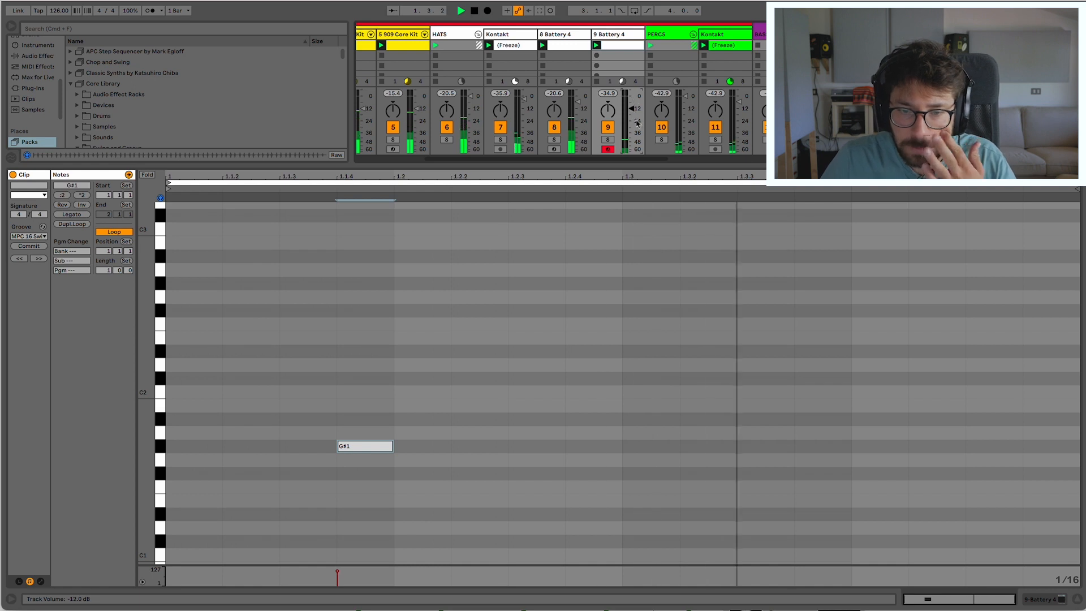
Add G#1 hits at 1.2.4, 1.3.1 and 1.3.2 in the 9 Battery 4 clip and reduce their velocities by varying amounts.
double_click(617, 446)
double_click(674, 446)
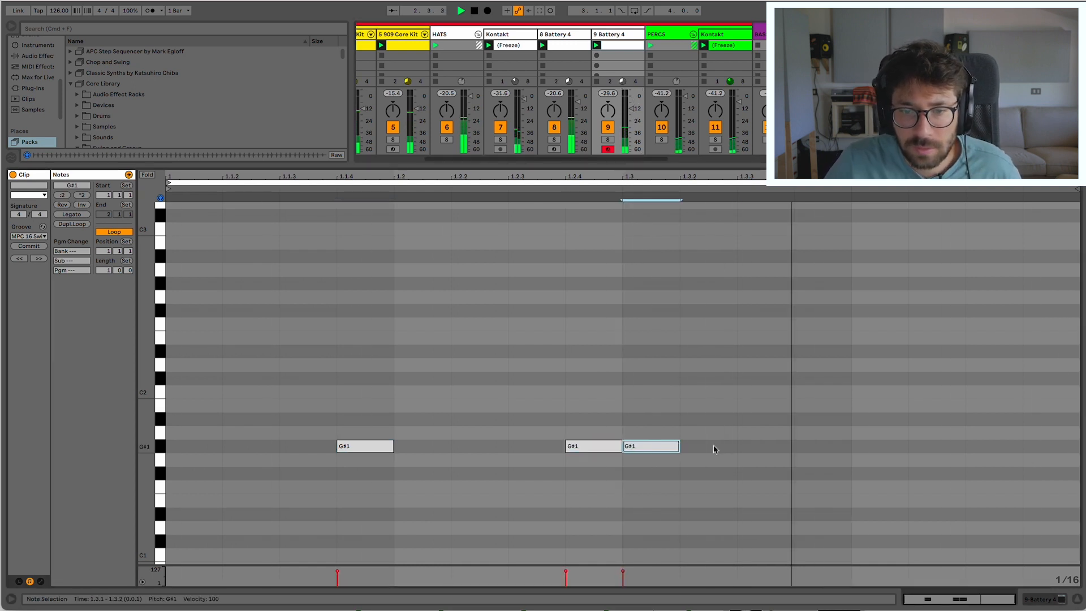
double_click(714, 446)
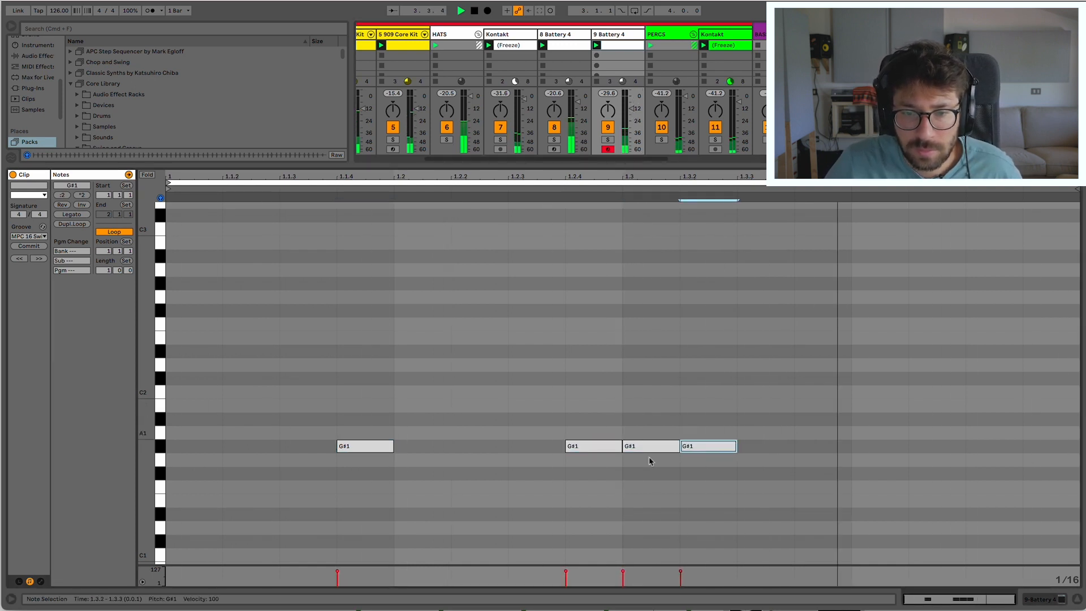
drag(594, 446, 594, 469)
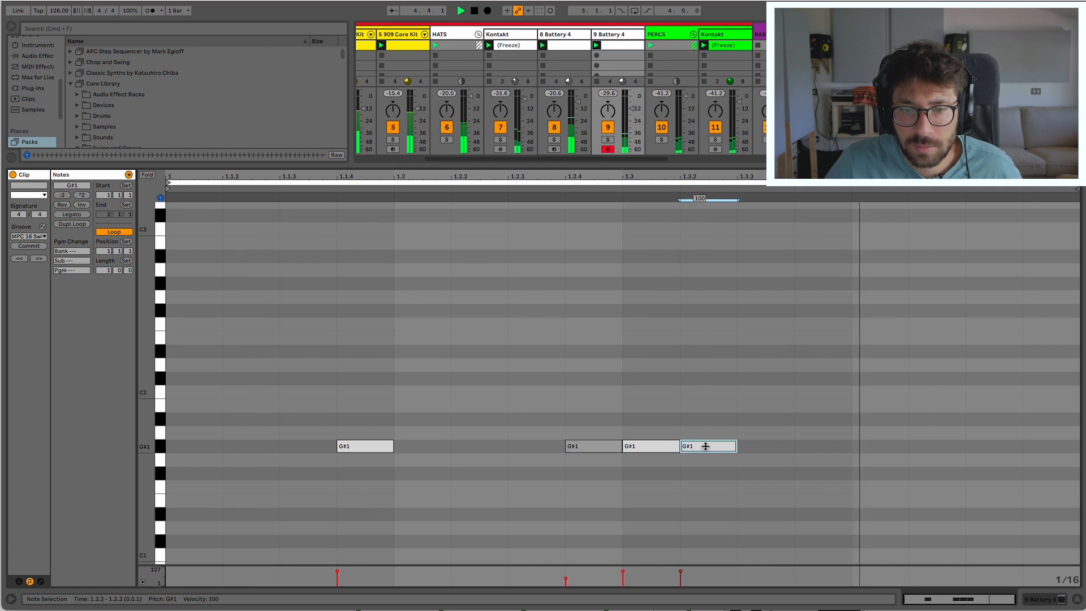
click(664, 447)
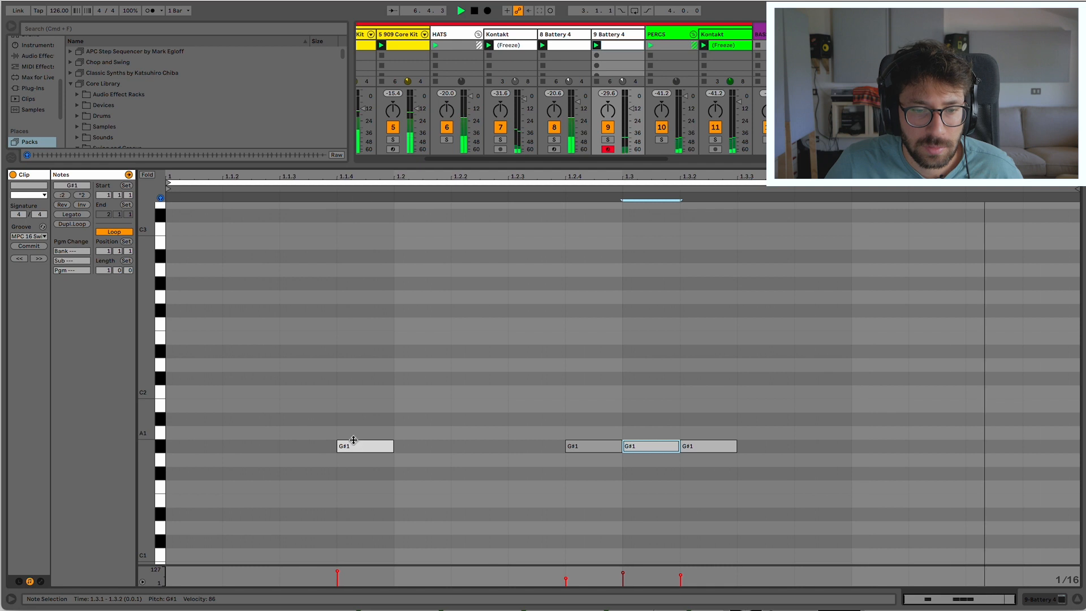
Duplicate the 9 Battery 4 track and reduce the copy's clip to a single F#1 hit at 1.1.2.
click(616, 42)
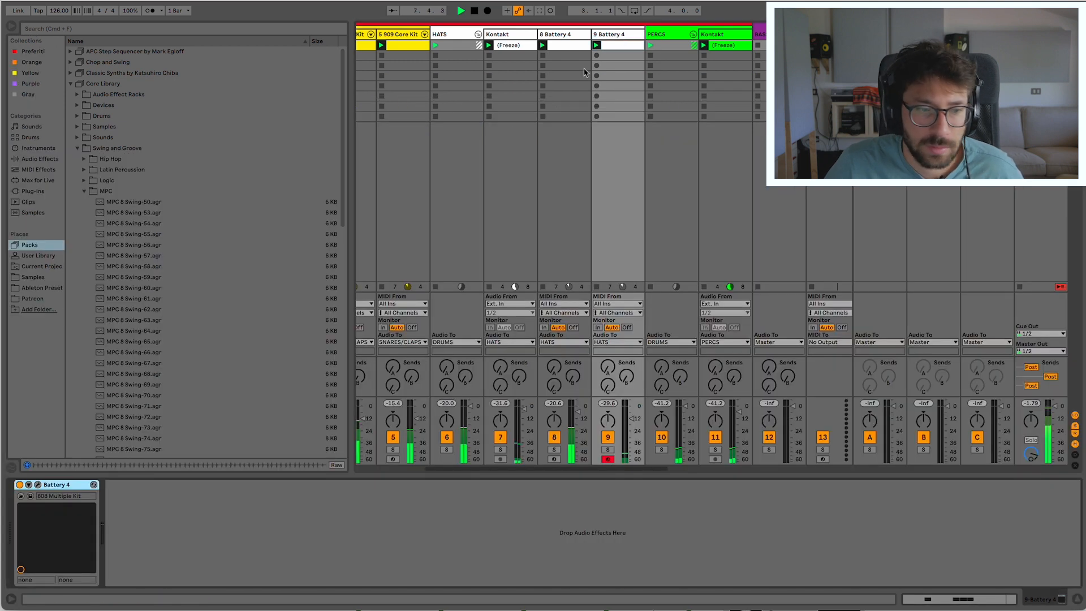
click(616, 45)
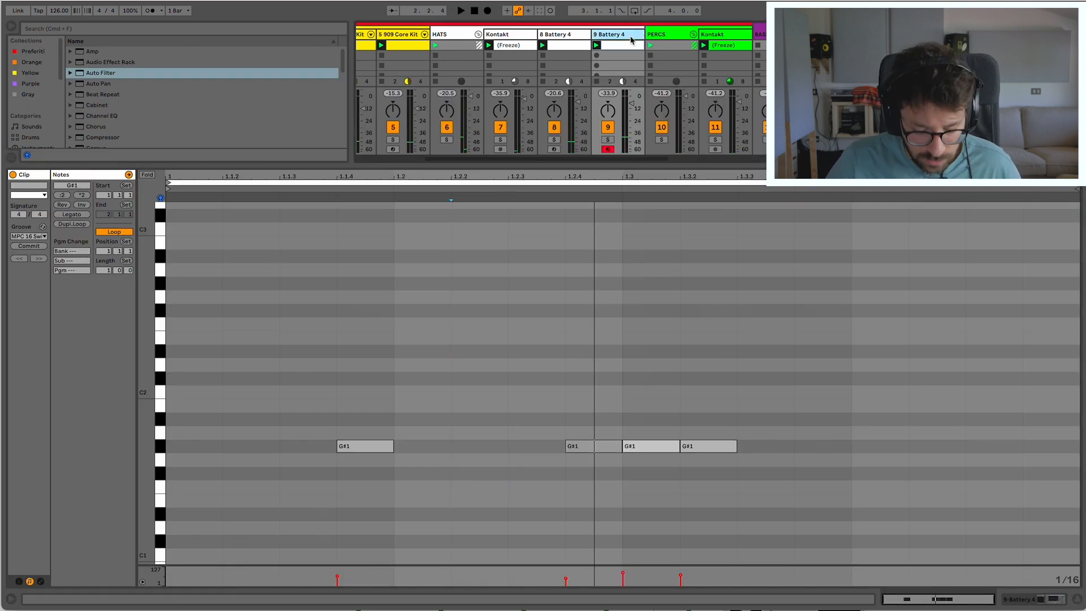
key(super+d)
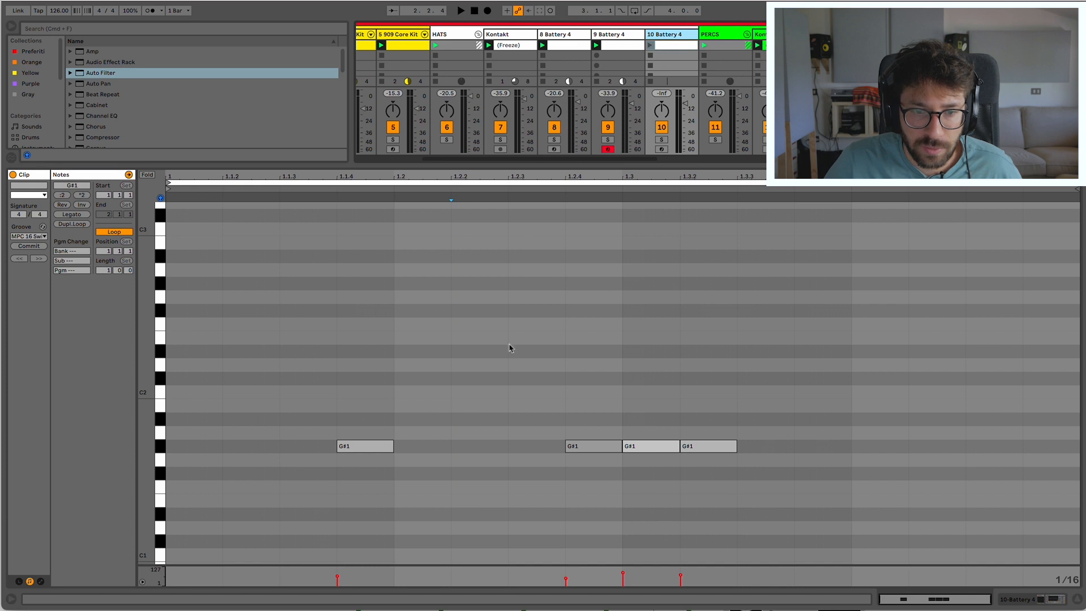
drag(372, 441, 266, 477)
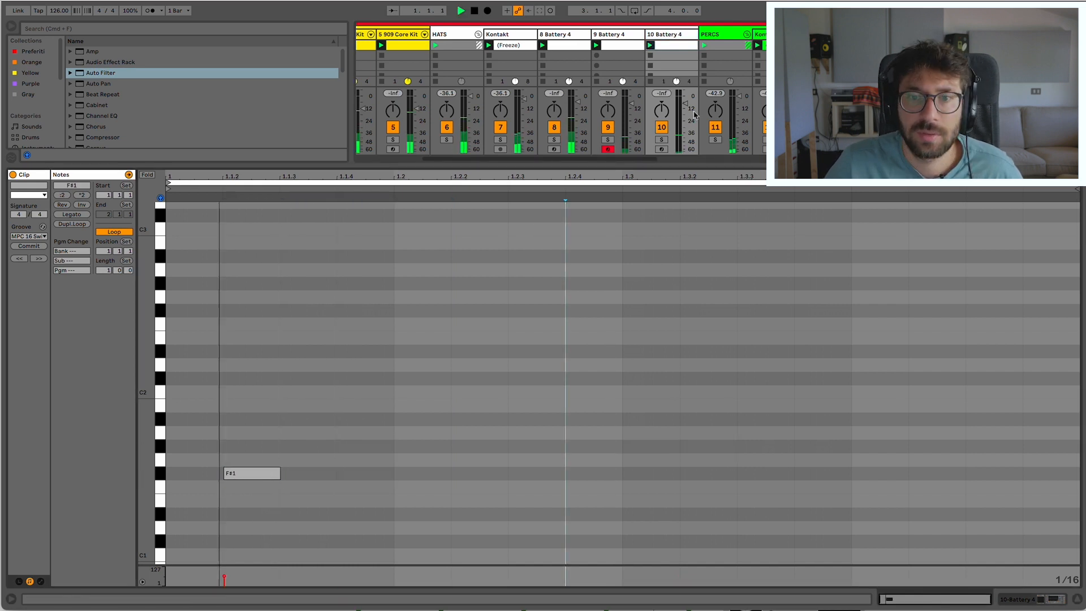
Lower the 10 Battery 4 track volume to -15.0 dB and add F#1 hits around the fourth beat of its clip.
drag(685, 103, 681, 113)
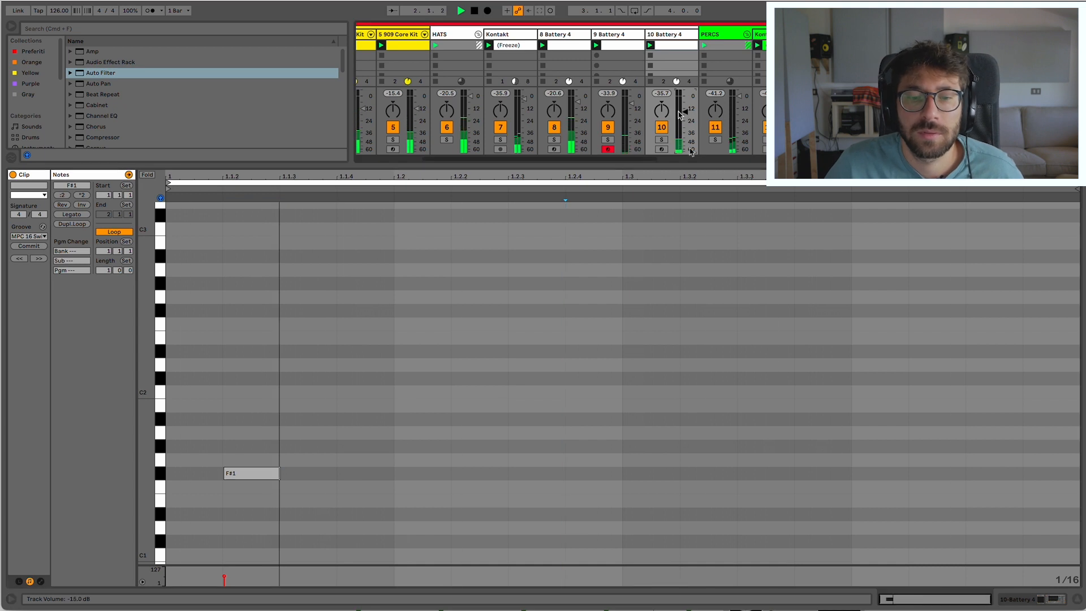
double_click(838, 474)
double_click(860, 472)
drag(904, 477, 960, 478)
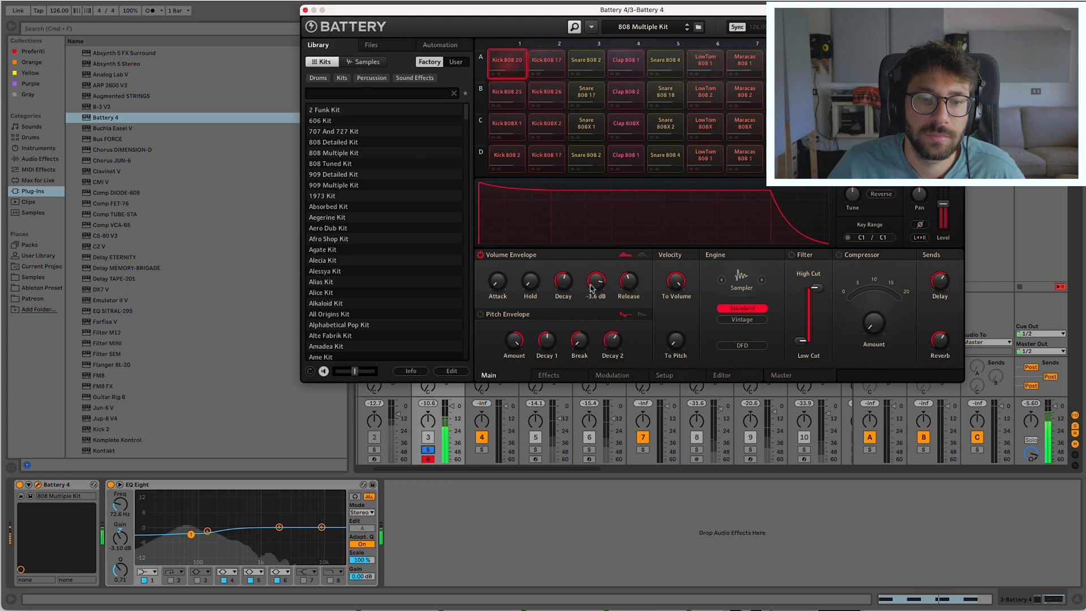
Unsolo the 3 Battery 4 kick track and close its Battery plug-in window.
click(428, 450)
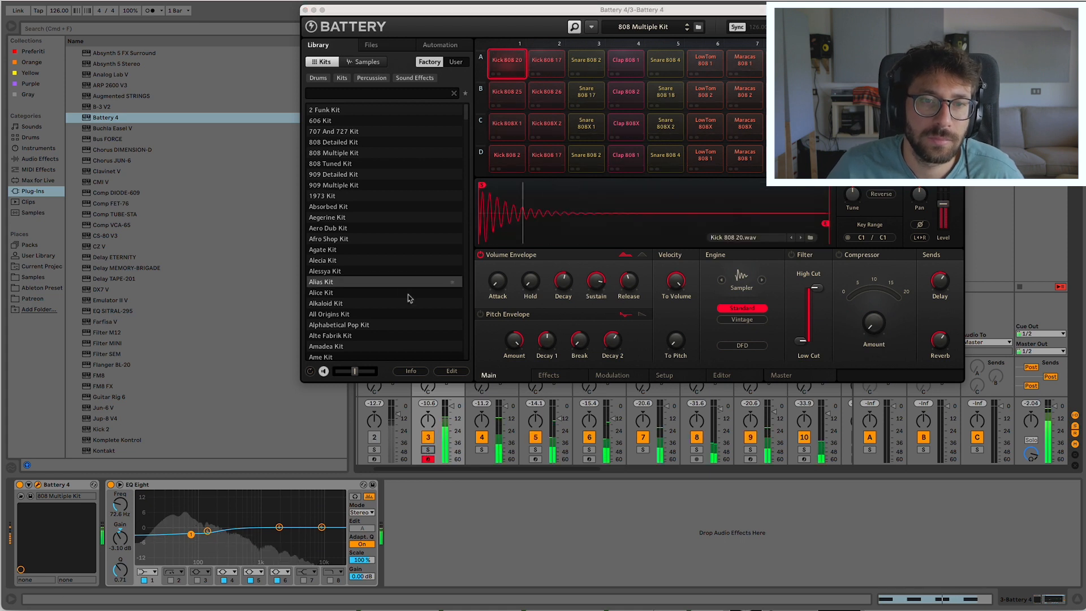
click(306, 10)
Create an empty one-bar clip on the 17 Kontakt track in the SYNTHS group and hide the clip detail view.
scroll(548, 334, right, 5)
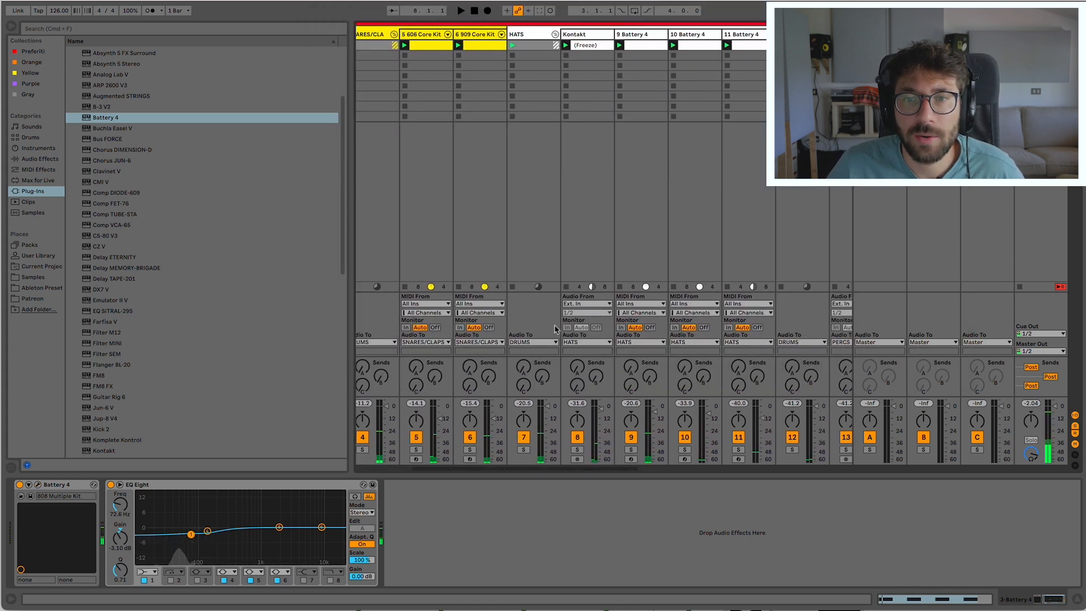
scroll(548, 333, right, 10)
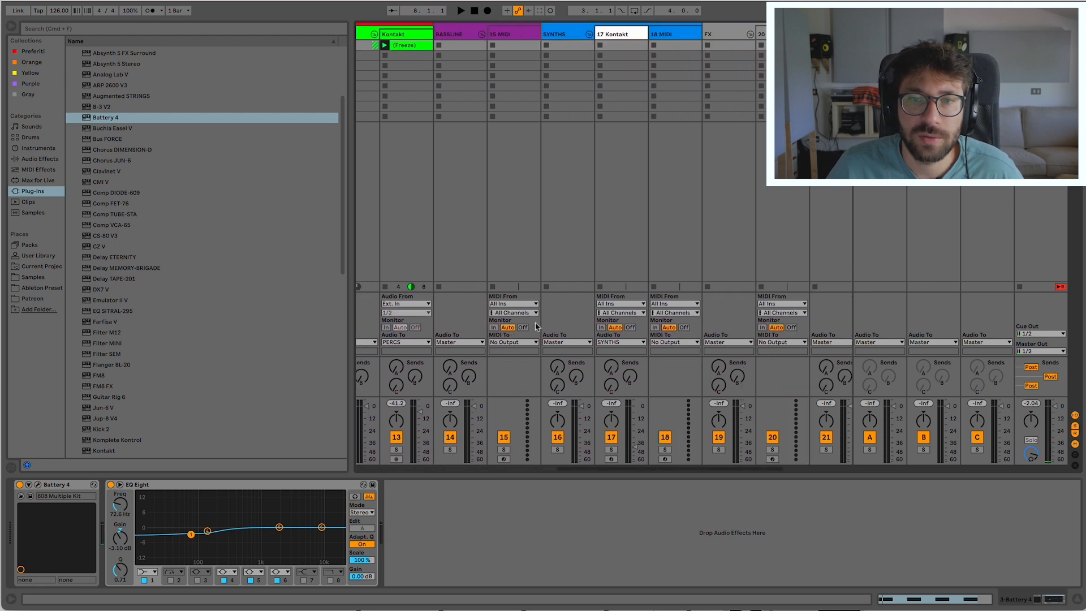
scroll(535, 327, right, 1)
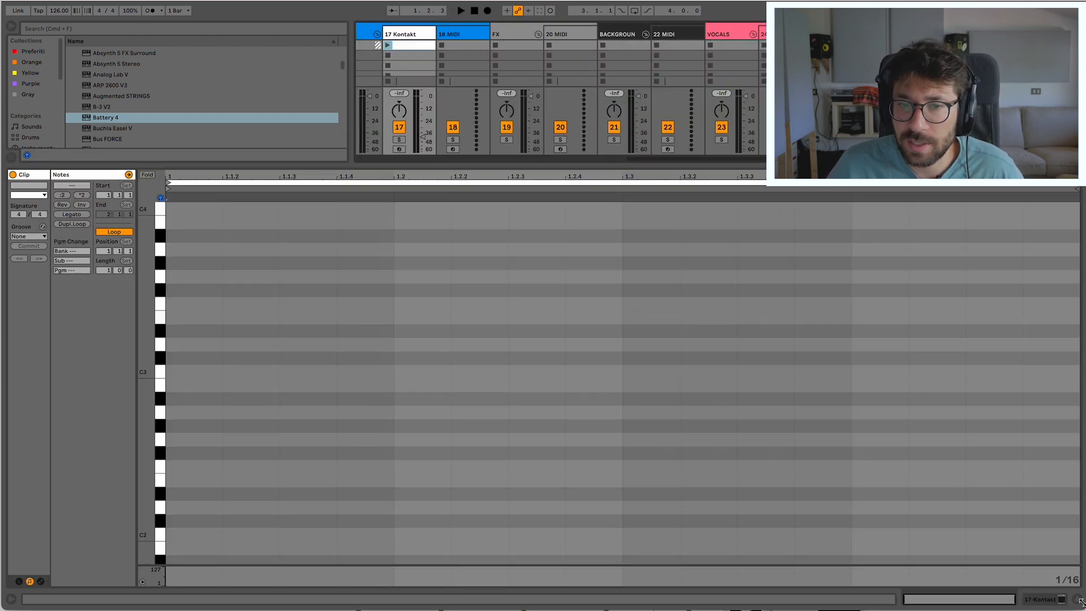
click(1075, 598)
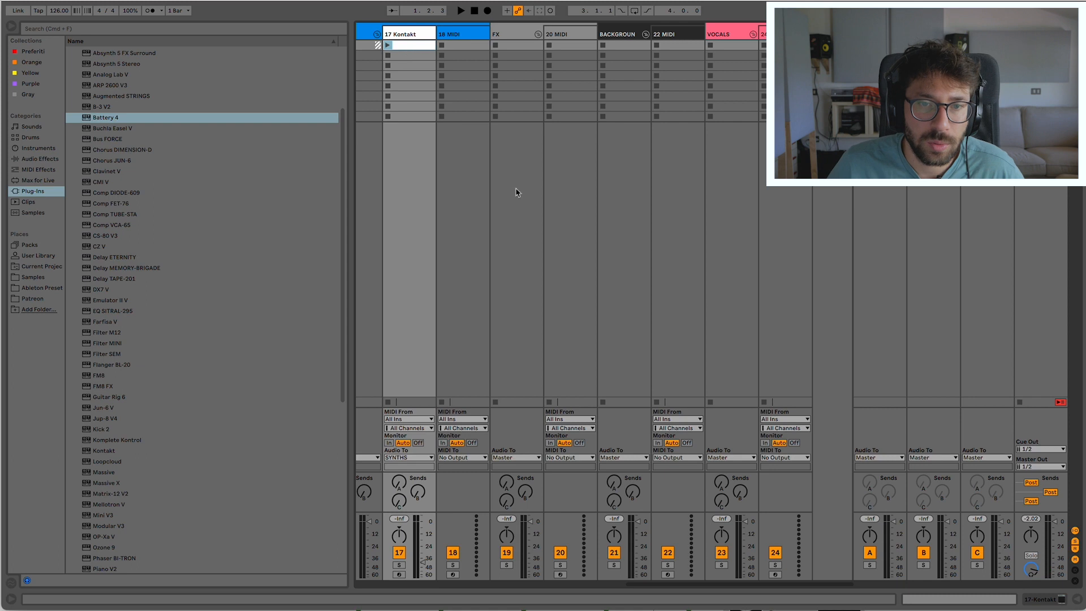
Play the loop and open the kick clip on the 3 Battery 4 track for editing.
scroll(516, 193, left, 3)
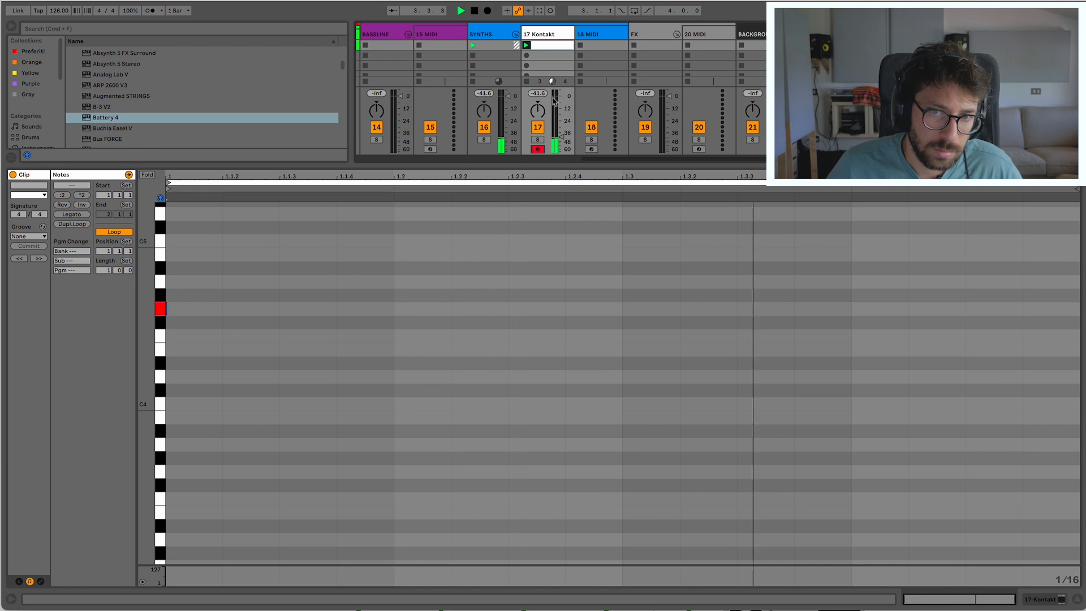
scroll(481, 145, left, 4)
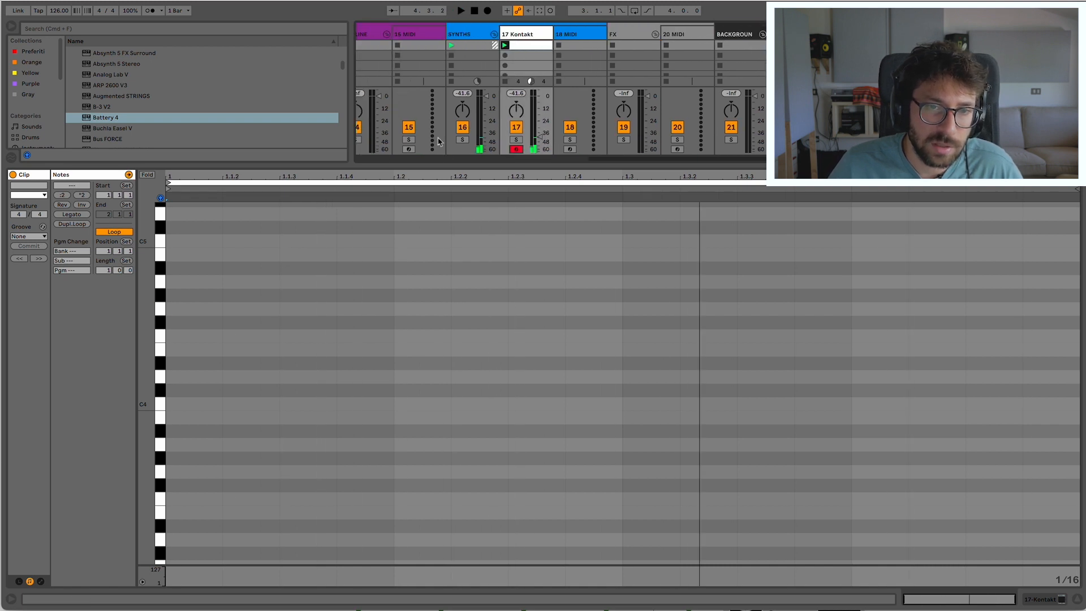
scroll(446, 150, left, 9)
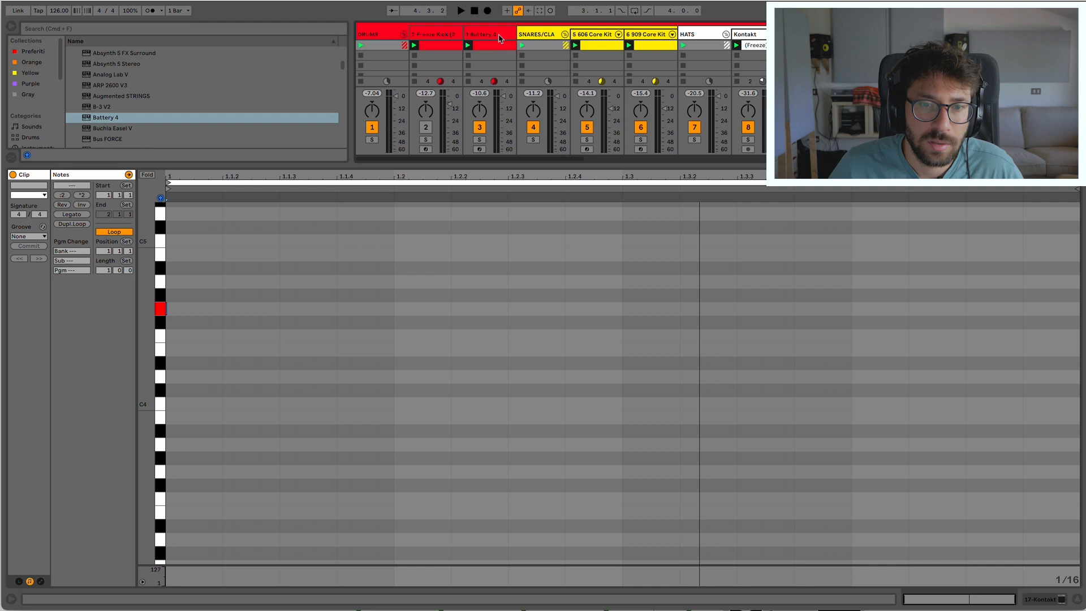
click(481, 139)
key(space)
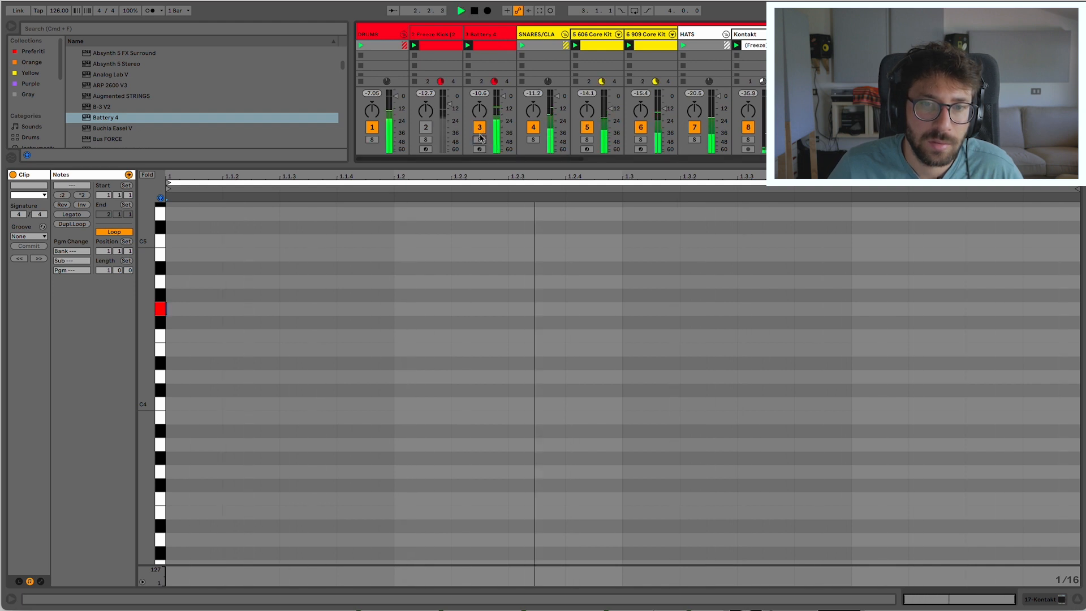
click(491, 50)
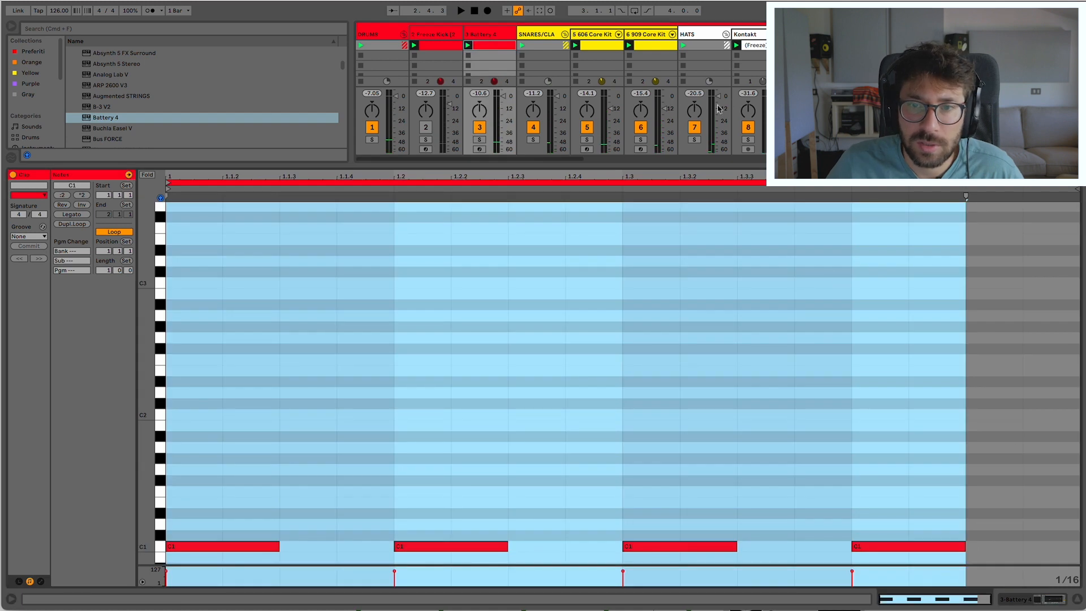
Add a one-sixteenth G3 note at the start of the 17 Kontakt clip.
scroll(730, 105, right, 10)
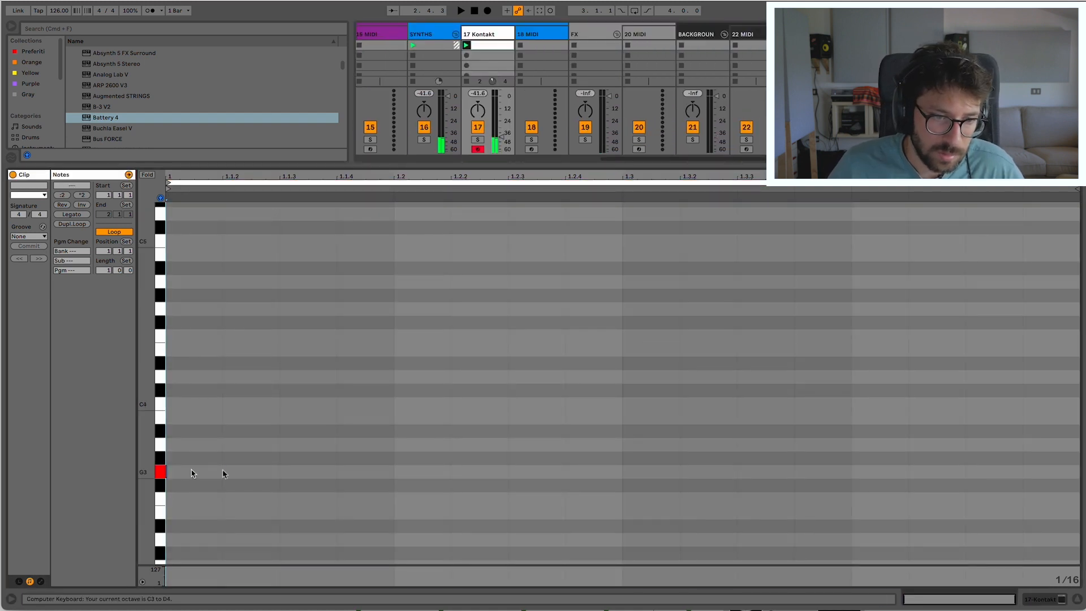
double_click(192, 472)
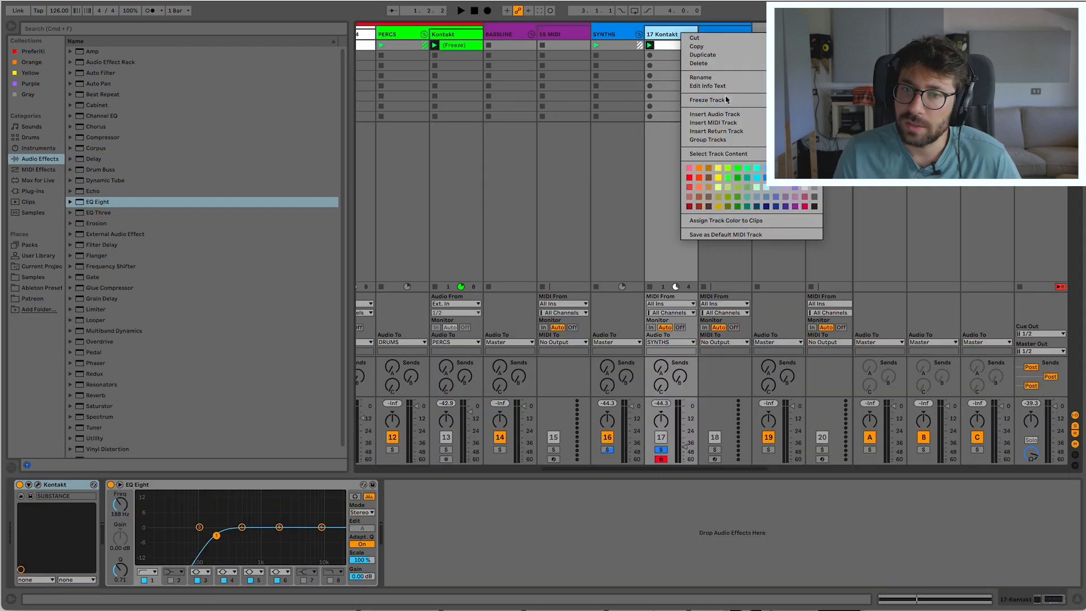
Freeze and flatten the 17 Kontakt track to audio and open its flattened clip.
click(729, 101)
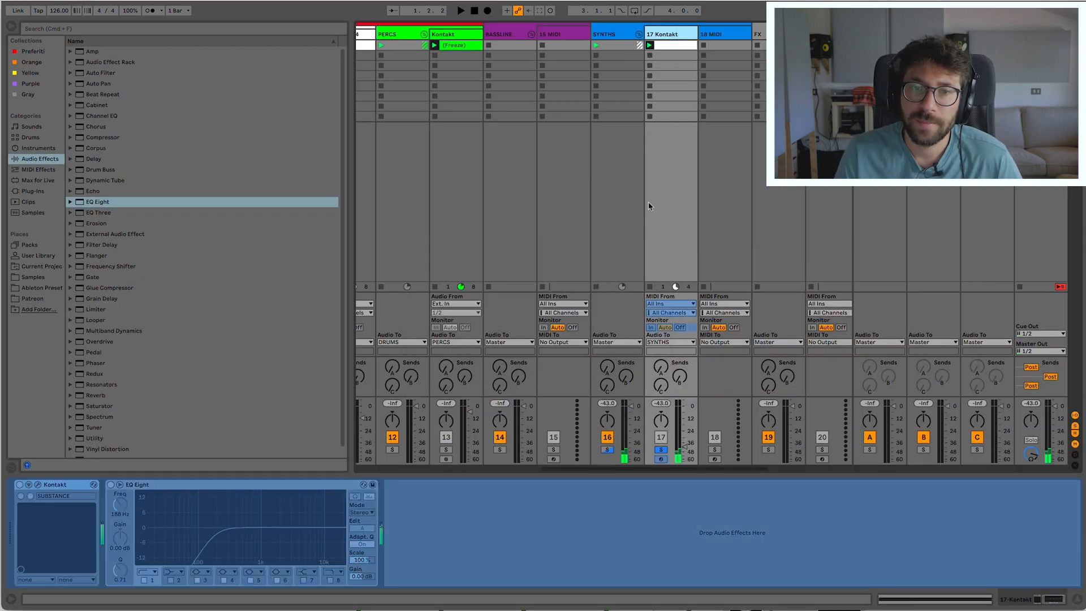
right_click(662, 35)
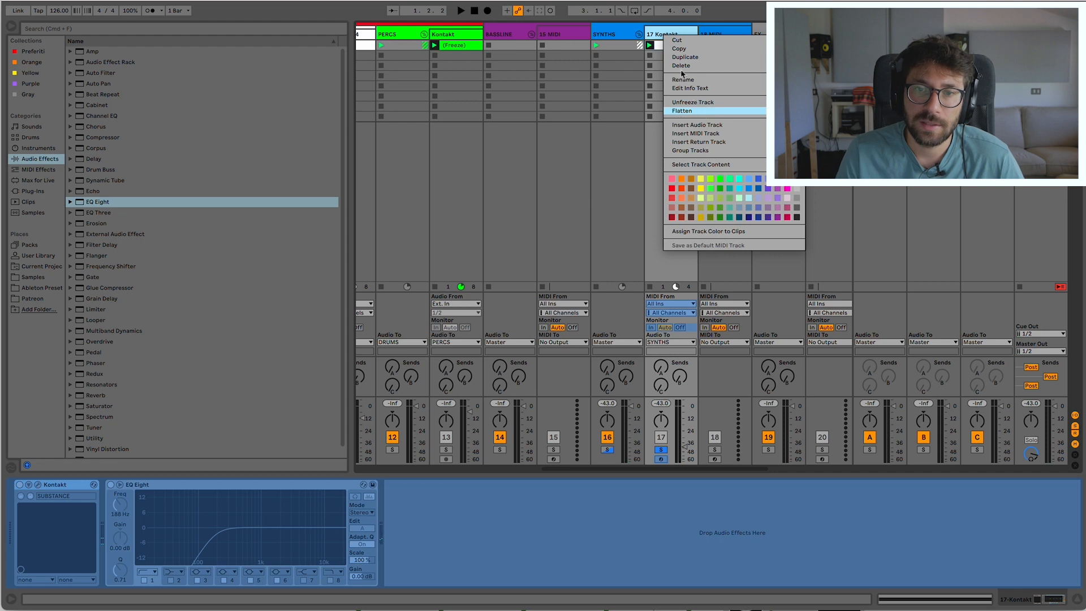
click(681, 110)
click(661, 139)
key(space)
double_click(677, 46)
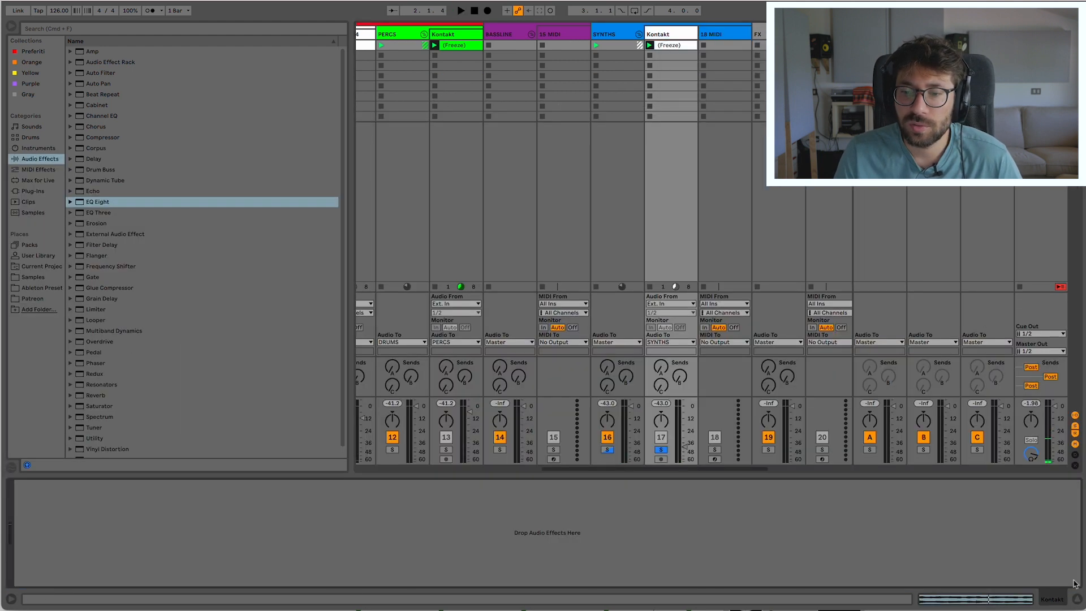
Add a Frequency Shifter in Ring mode at 4.50 Hz with a 1.66 Hz LFO amount to the flattened Kontakt track, and unsolo the track.
click(1078, 599)
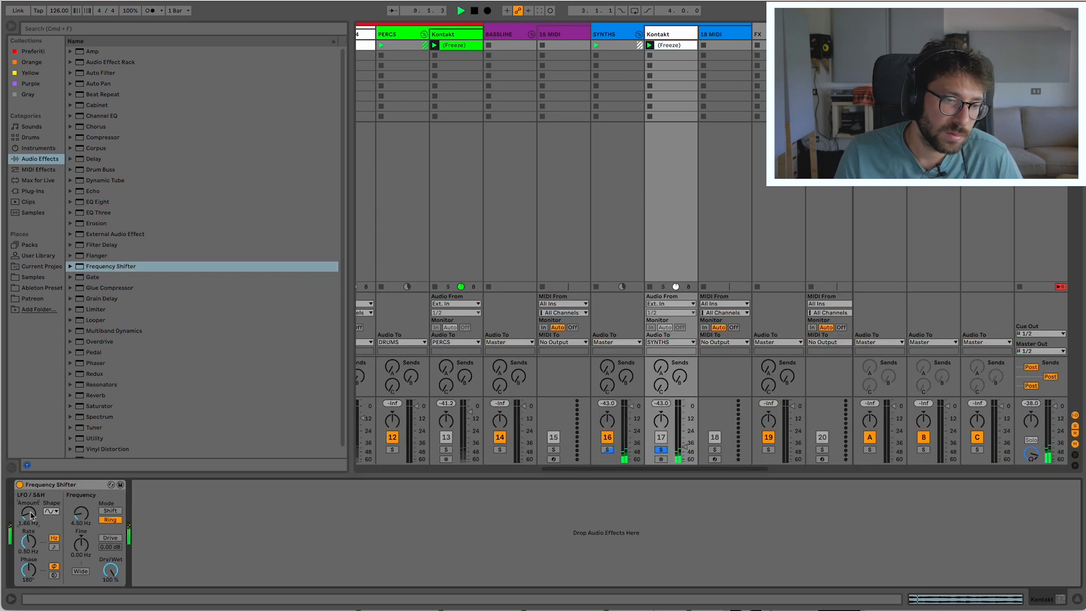
click(660, 450)
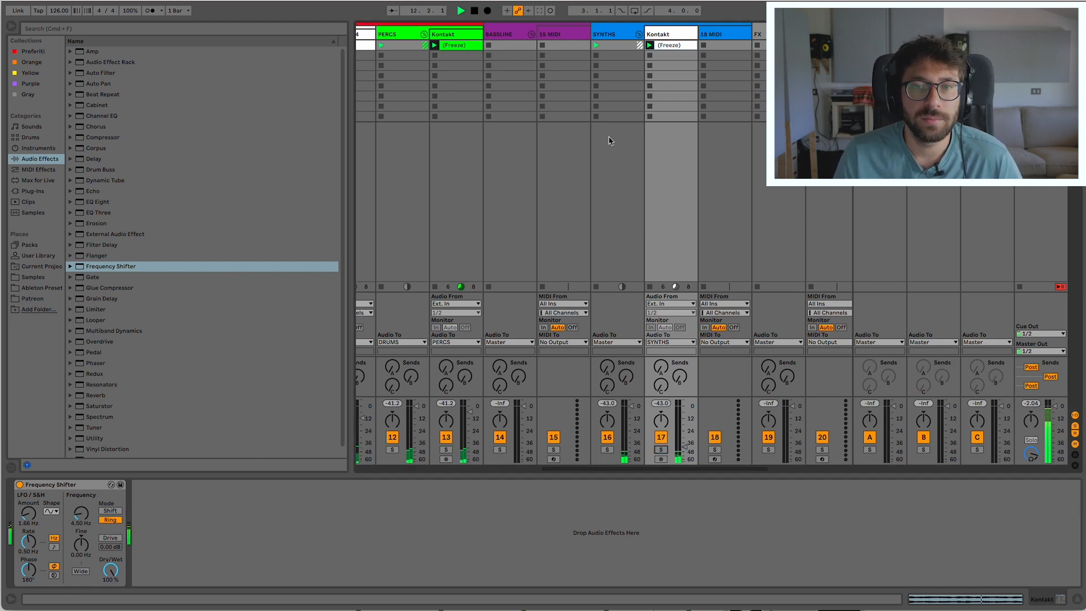
Select the 15 MIDI track in the BASSLINE group and load the Operator instrument on it.
click(566, 44)
scroll(604, 145, left, 3)
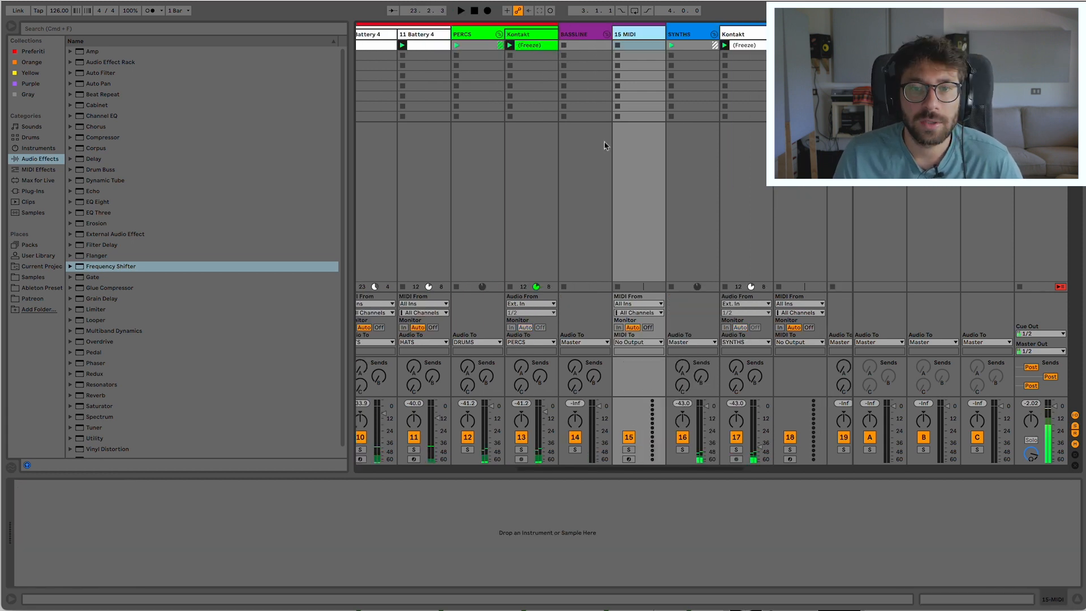
click(48, 147)
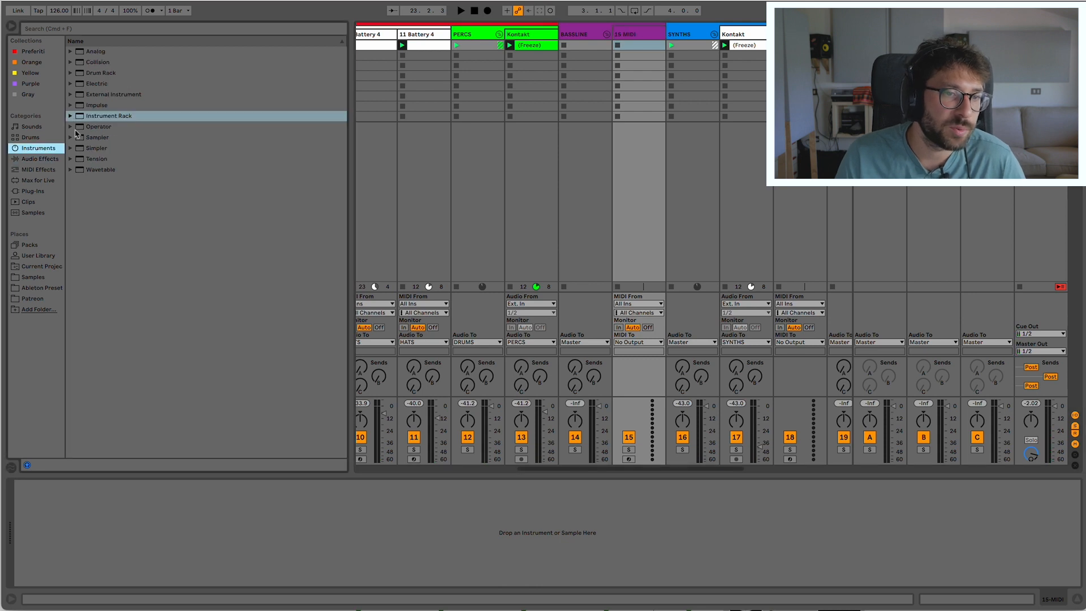
click(71, 127)
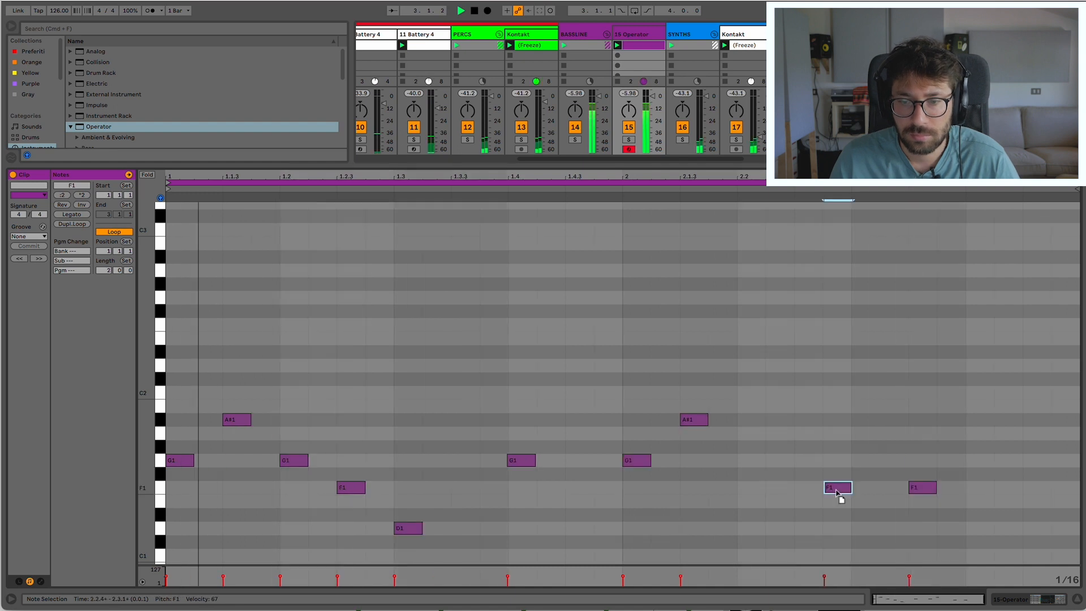
Move the F1 note before the last one in the 15 Operator clip to 2.2.3, and transpose all its notes down one octave.
drag(842, 493, 813, 492)
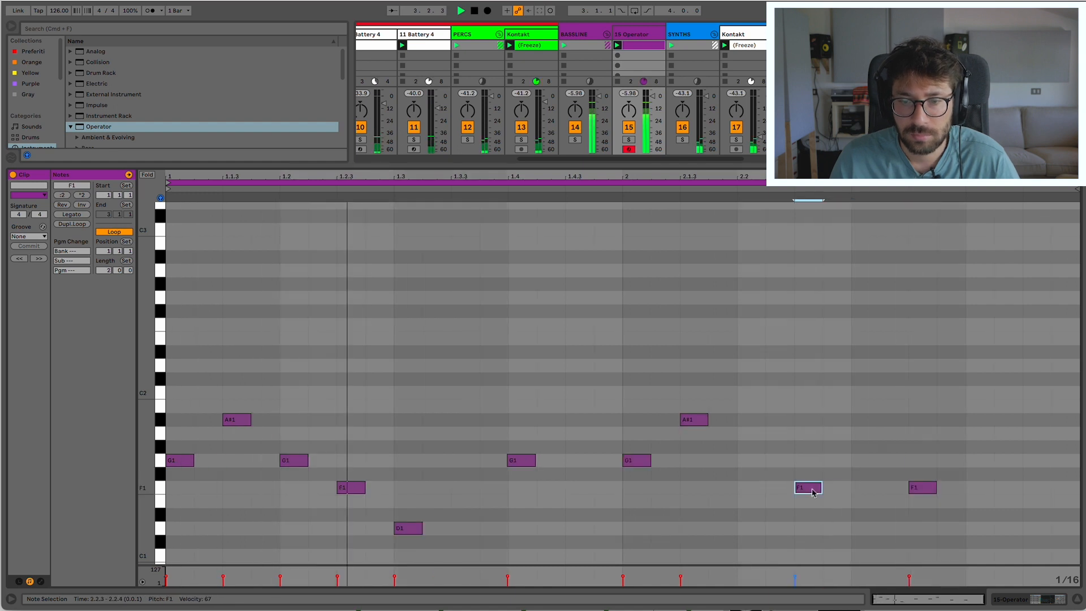
right_click(814, 490)
click(884, 449)
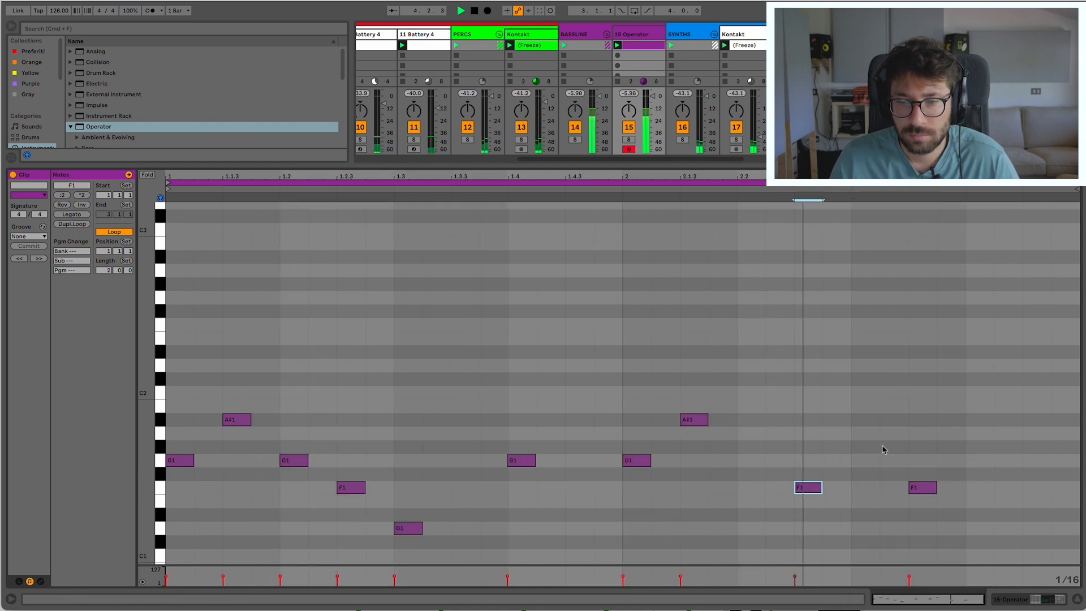
drag(162, 378, 141, 535)
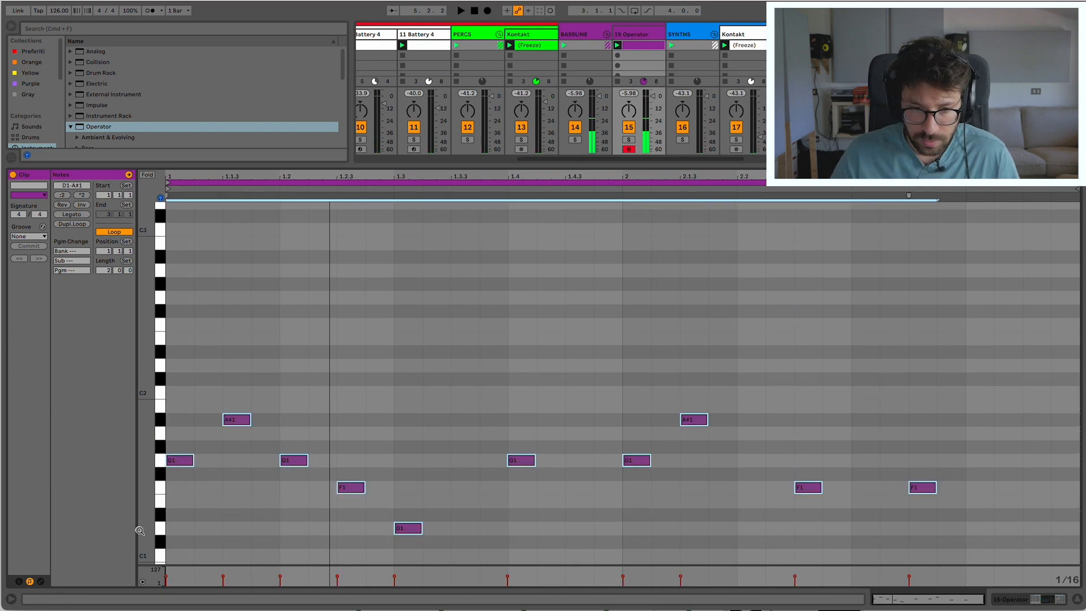
key(shift+Down)
key(space)
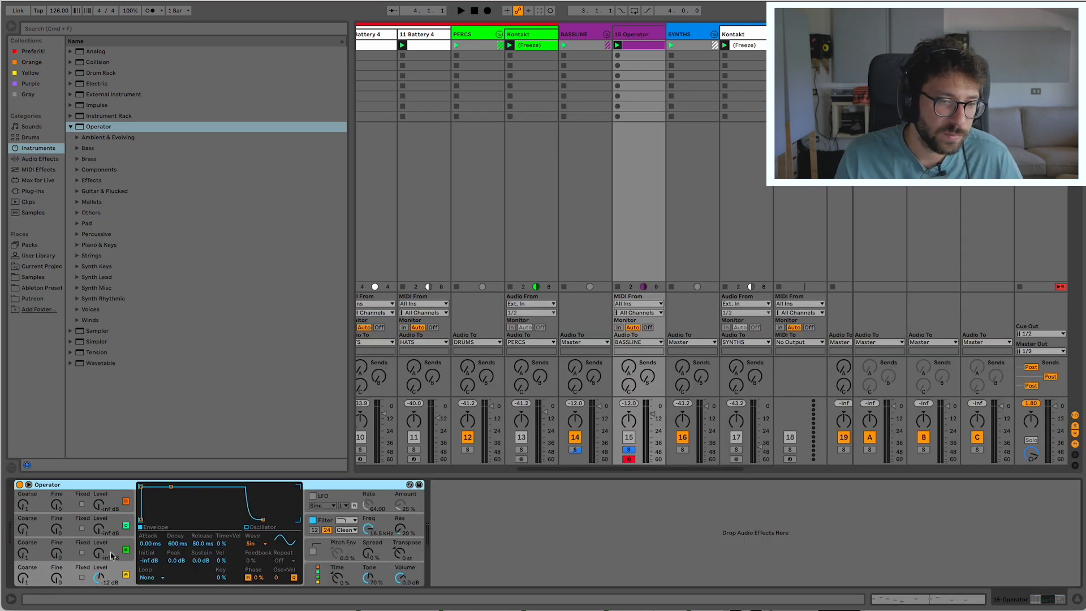
Open oscillator B of the Operator on the bass track for editing.
click(105, 554)
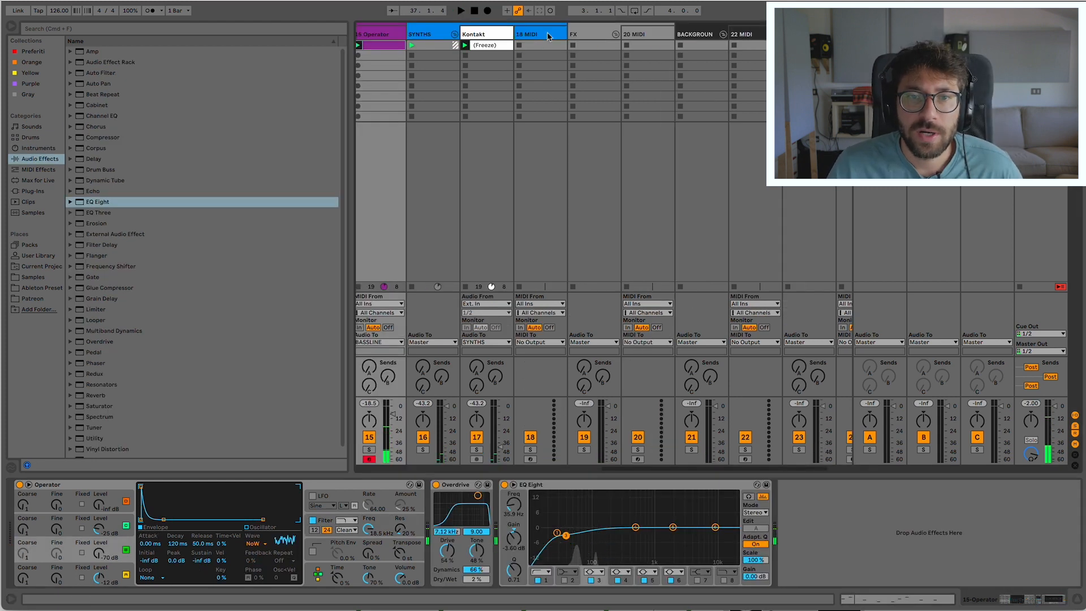
Select the 18 MIDI track and look through the available plug-ins, audio effects and instruments.
click(547, 37)
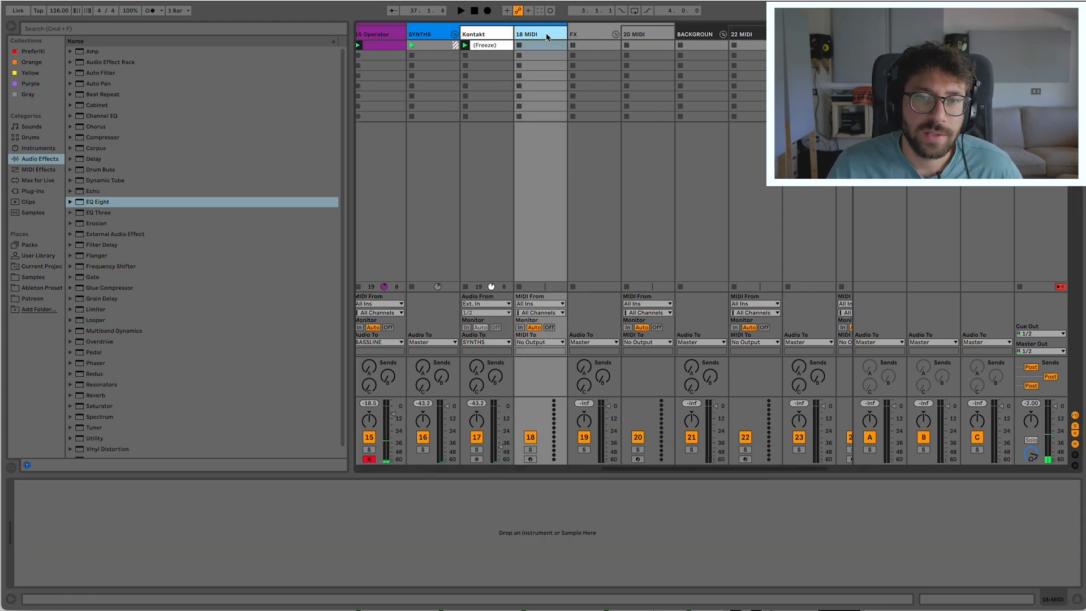
click(39, 190)
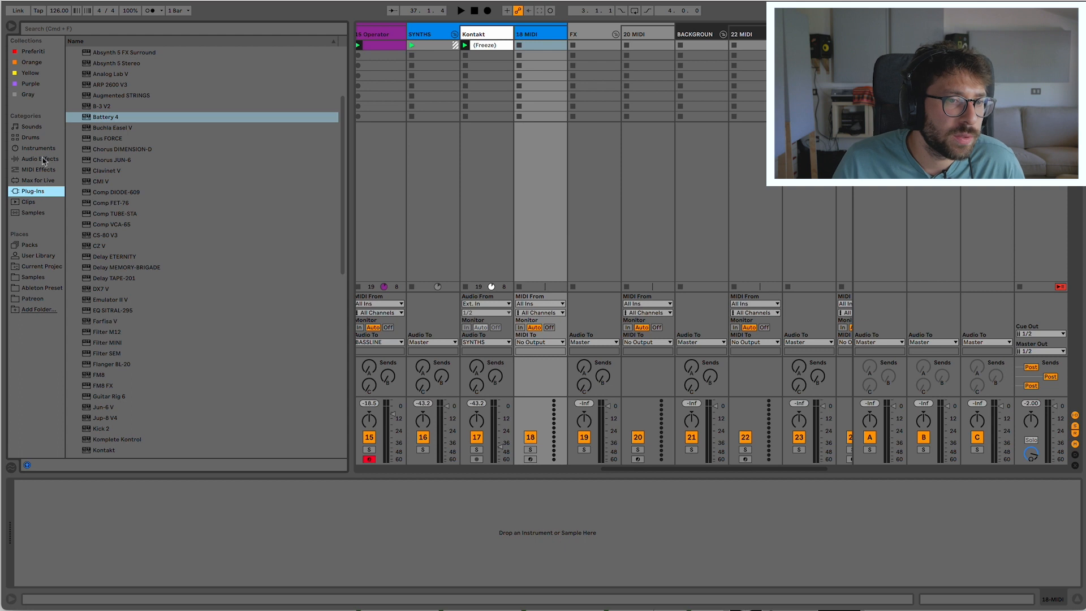
click(41, 159)
click(50, 148)
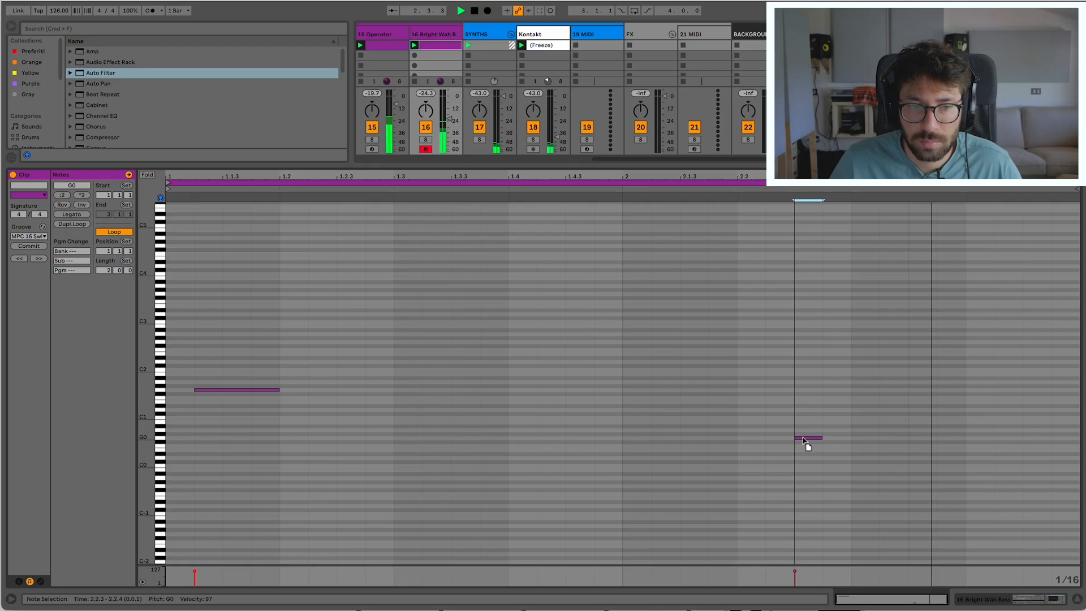
Raise the G0 note at 2.2.3 to F1 in the 16 Bright Wah Bass clip, and replace the track's sound with Clicky Organ Bass.
drag(804, 439, 834, 396)
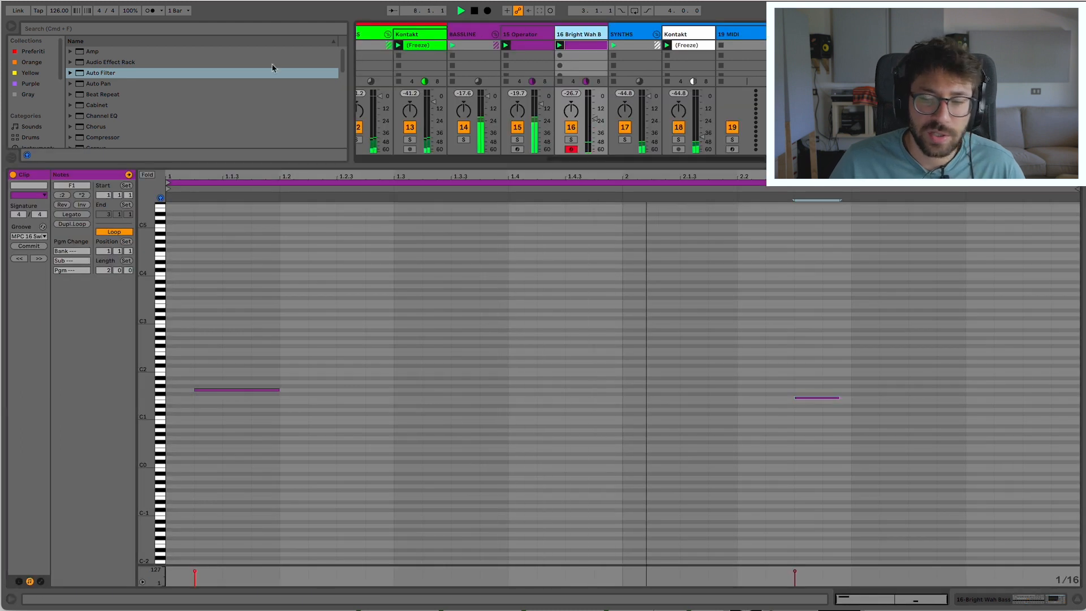
click(1076, 604)
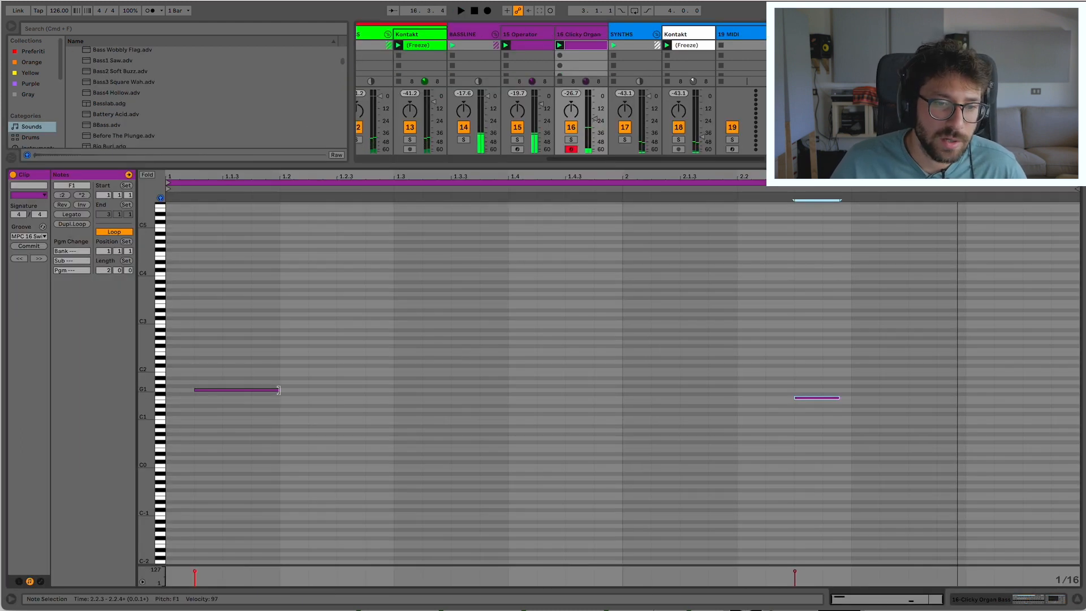
Shorten the G1 note to two sixteenths, build the phrase with higher D2, A#2 and F2 notes from 2.3, and play the loop.
drag(278, 390, 255, 388)
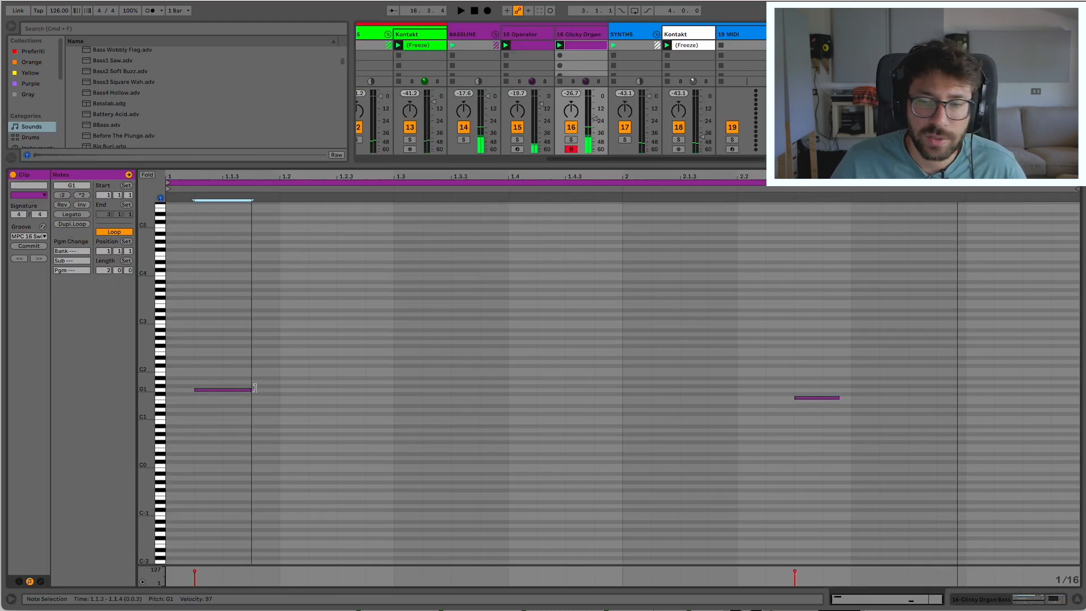
double_click(917, 342)
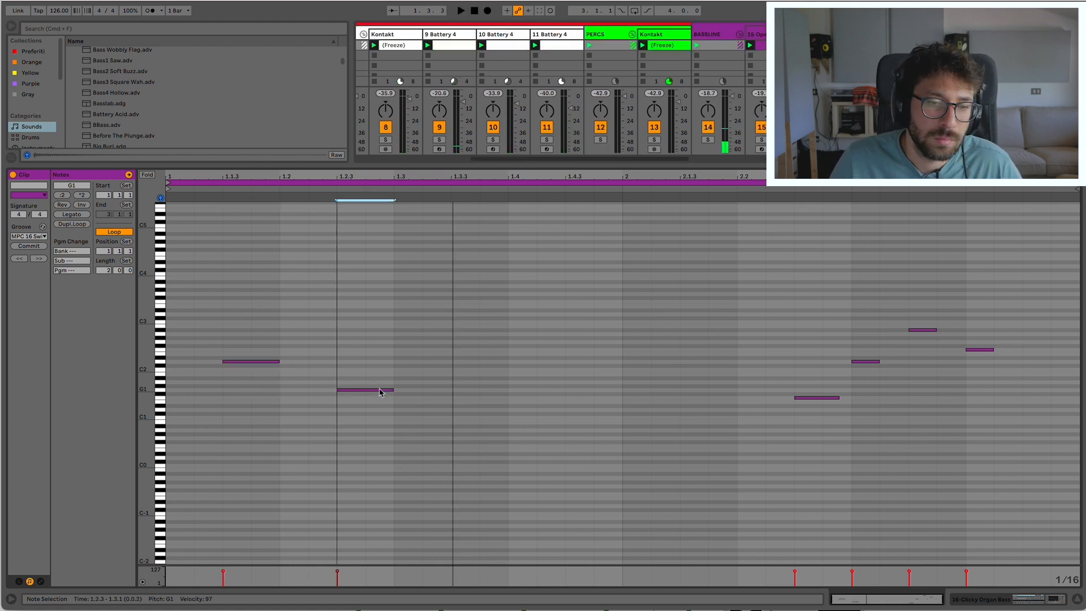
key(space)
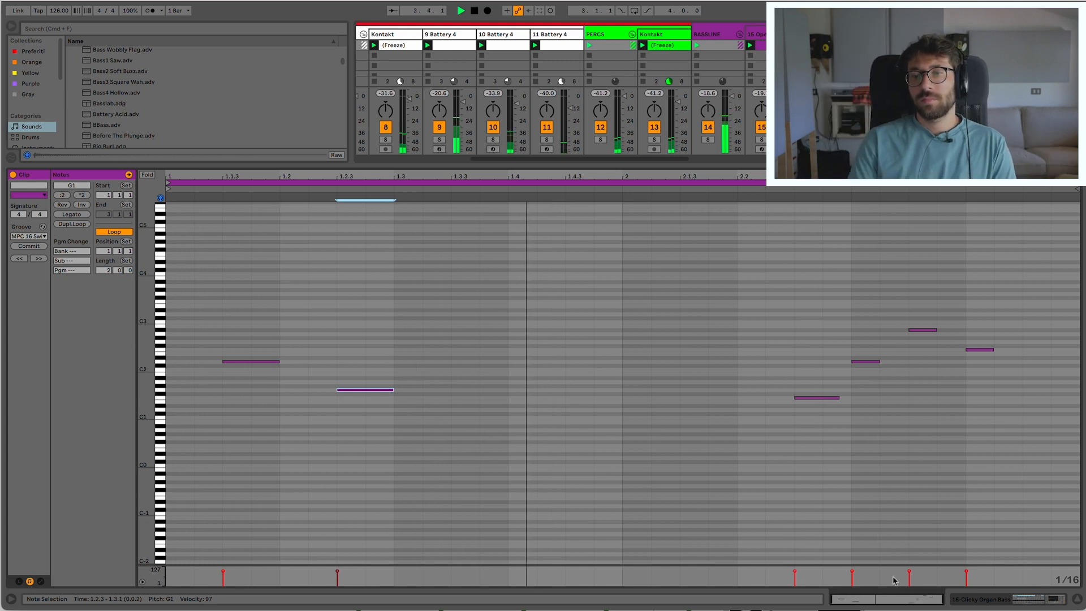
Add a Grain Delay after the Chorus on the 16 Clicky Organ Bass track.
click(1011, 599)
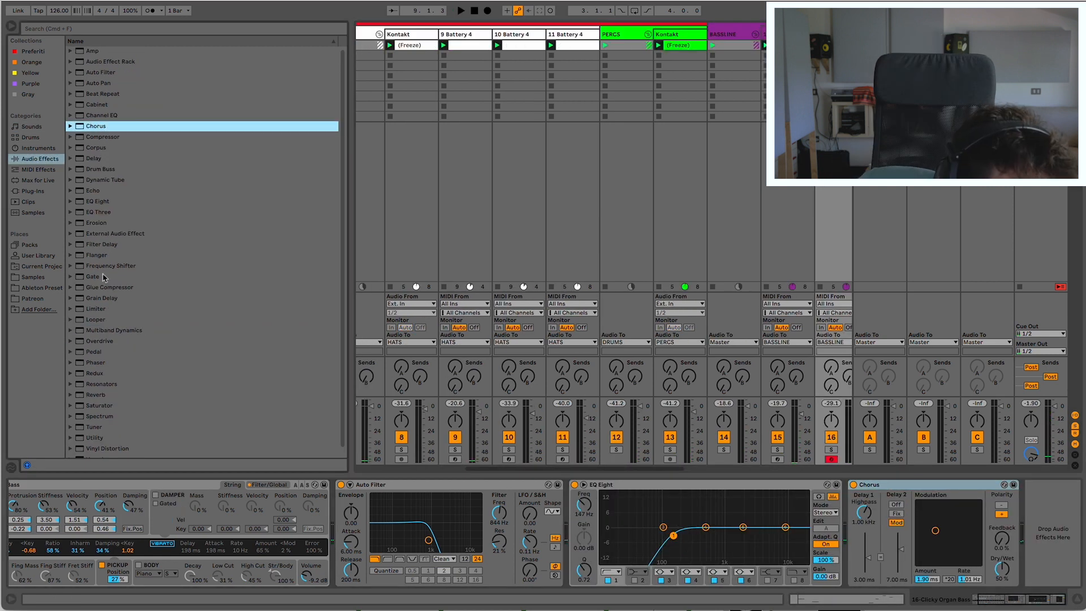
double_click(130, 299)
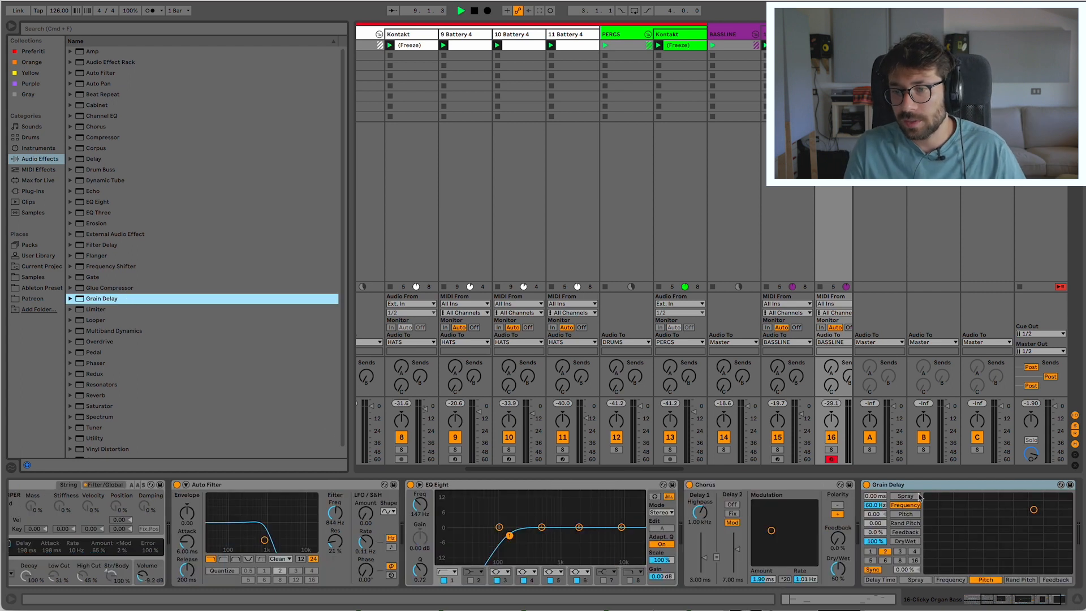
scroll(610, 396, right, 8)
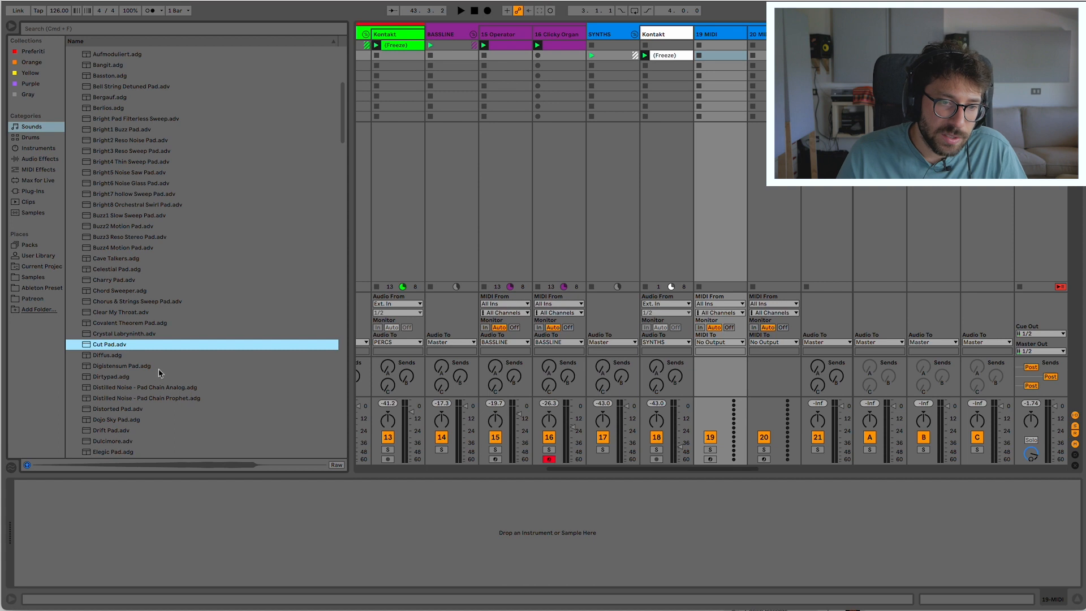
Create a one-bar clip on the 19 MIDI track with a G3, A#3 and D4 chord at its start, and launch it.
scroll(147, 365, down, 5)
double_click(710, 44)
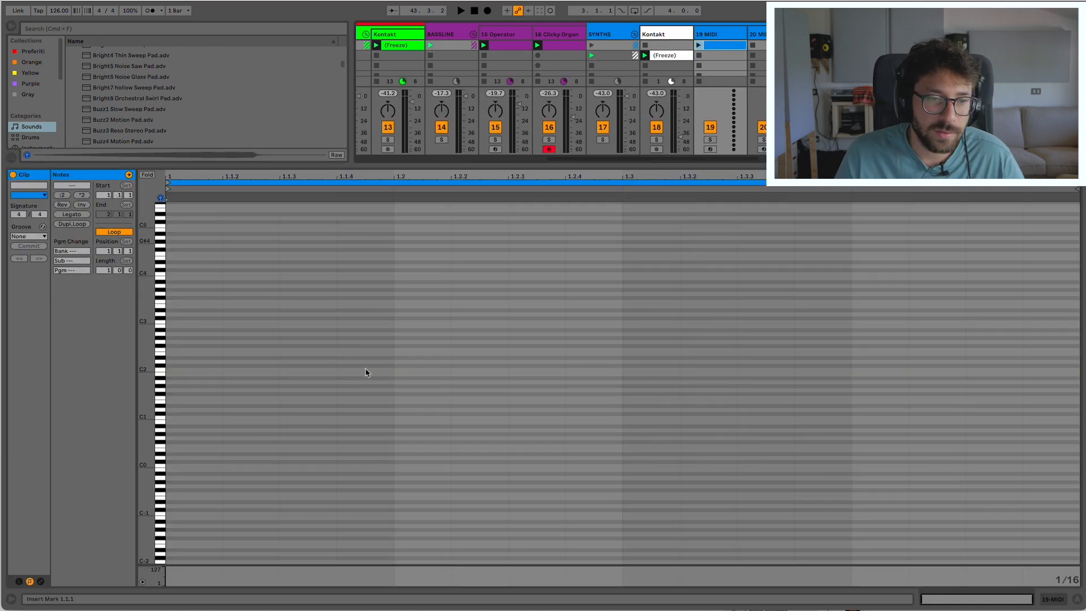
drag(141, 385, 186, 395)
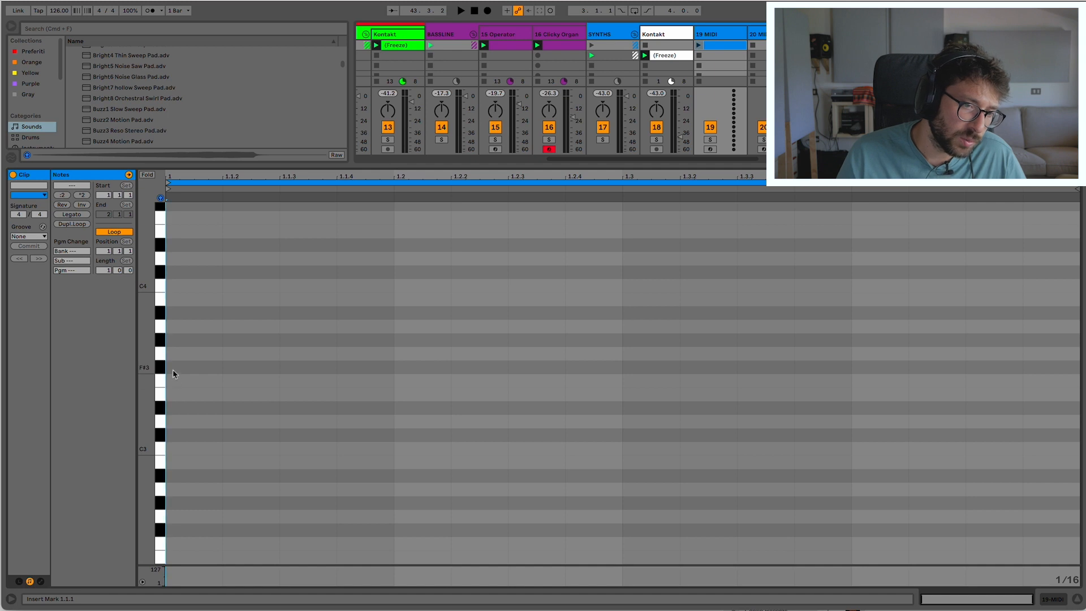
double_click(195, 354)
drag(203, 354, 205, 321)
click(699, 45)
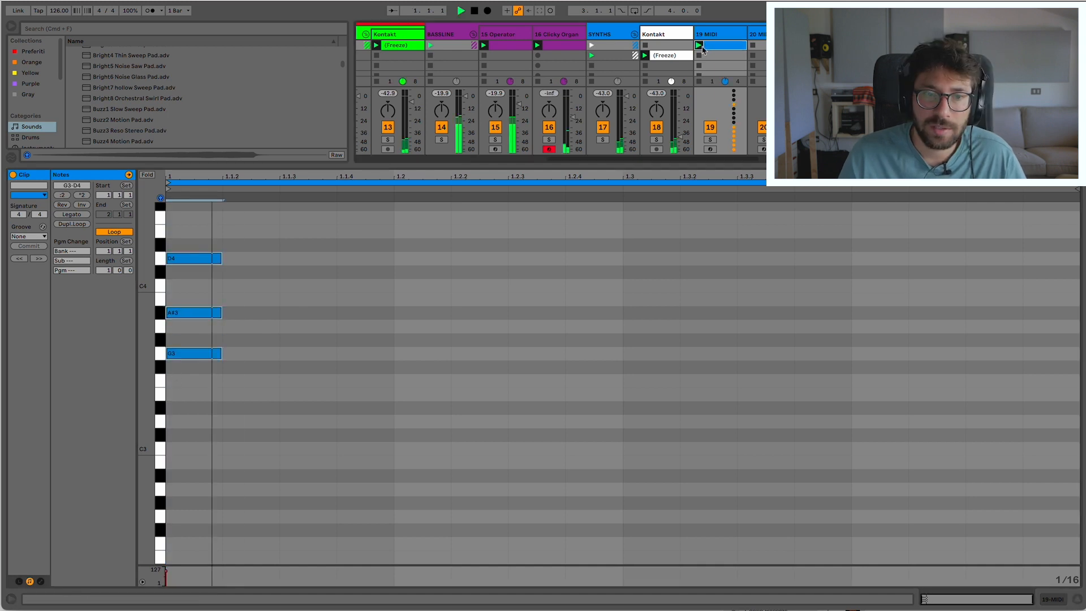
Load the Dirtypad.adg pad sound on the 19 MIDI track and lower the track's volume to -15.0 dB.
scroll(120, 102, down, 8)
click(121, 130)
scroll(121, 100, down, 3)
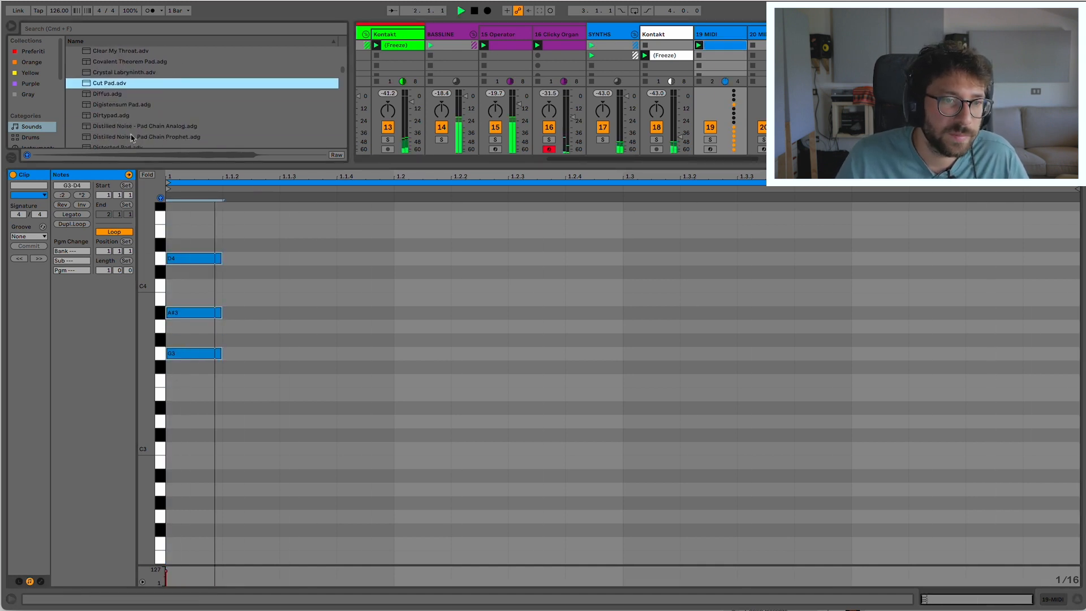
click(126, 116)
key(Return)
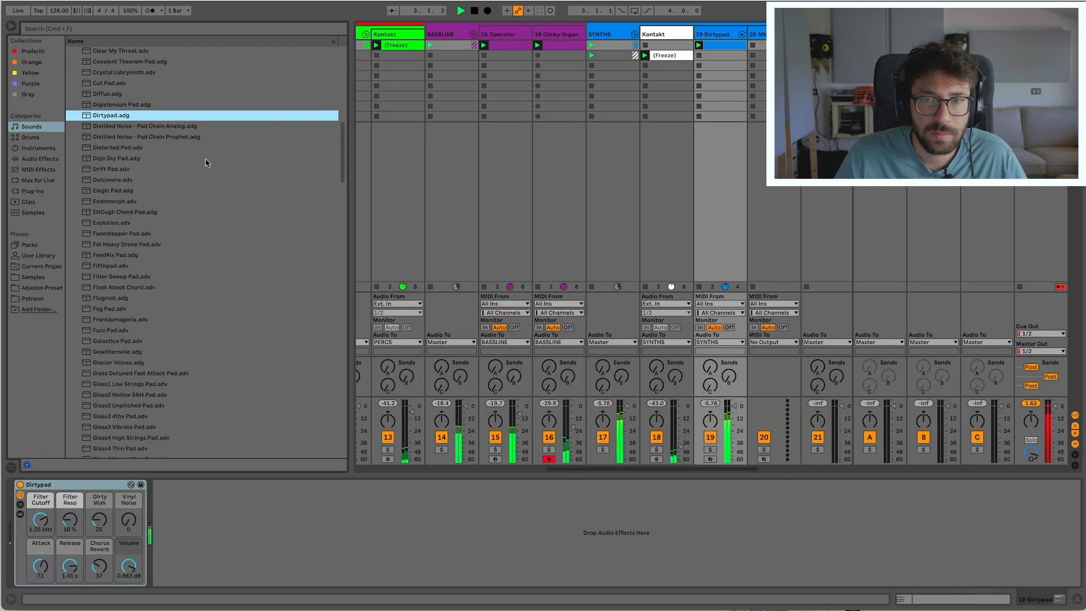
drag(723, 422, 728, 421)
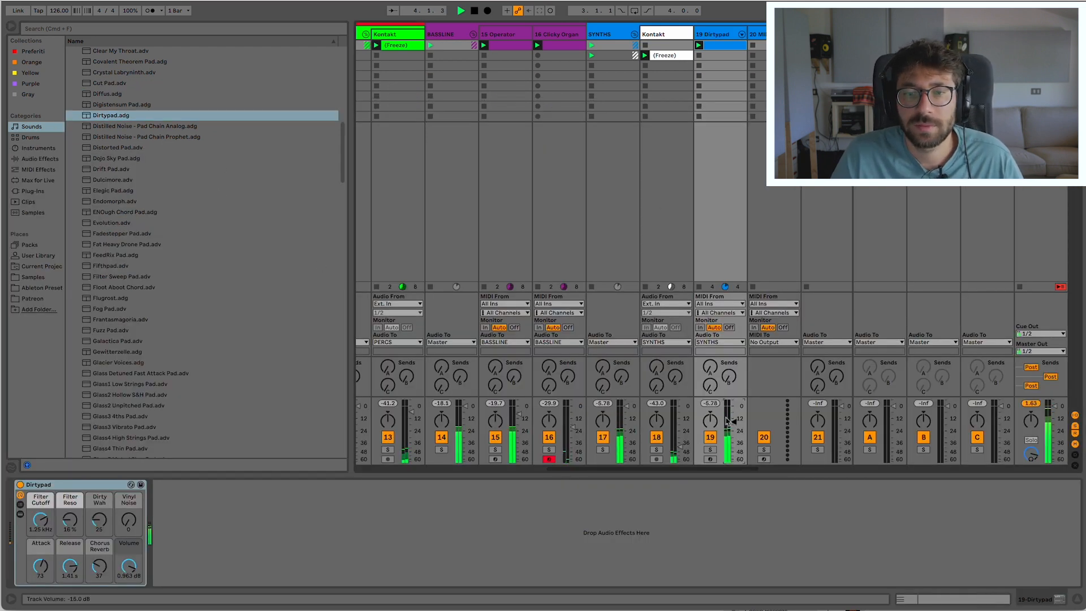
Open the Dirtypad clip, change the second chord at 2.2 to F3, G3 and A#3, and select its notes.
double_click(724, 47)
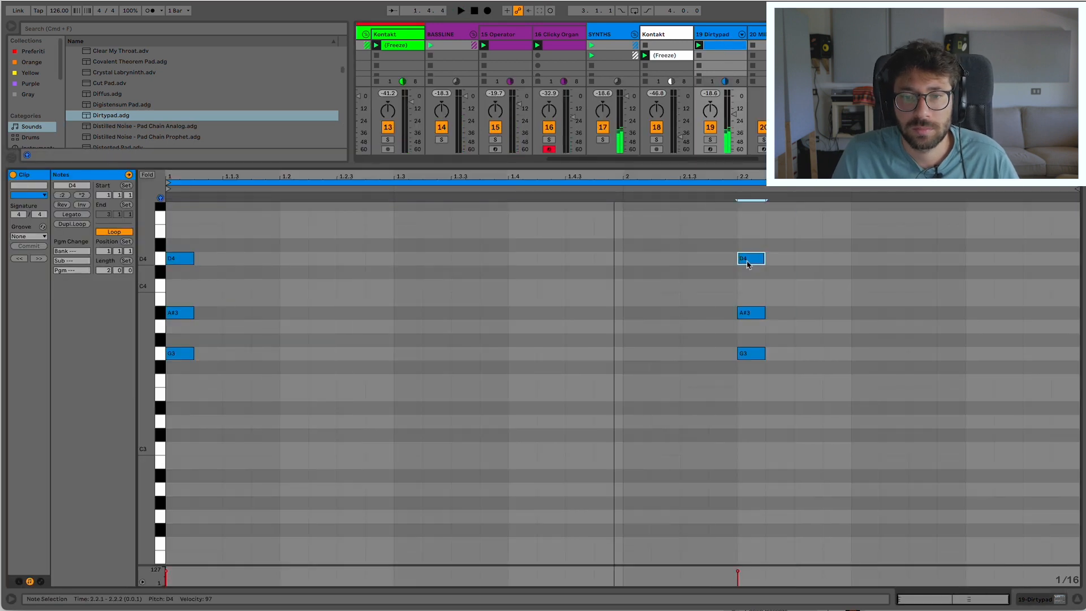
drag(746, 262, 748, 289)
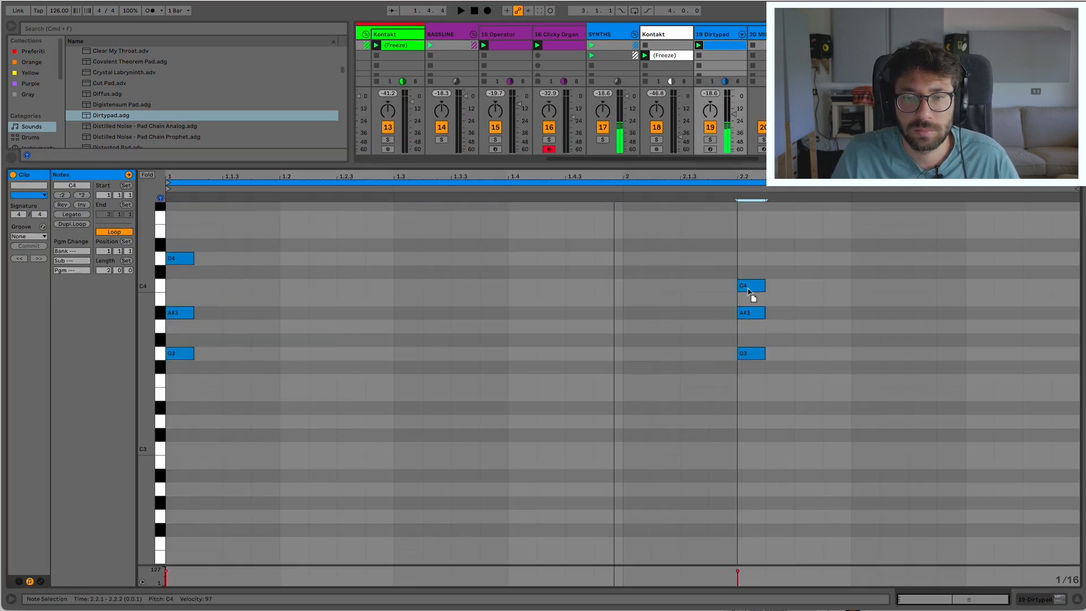
click(753, 355)
drag(817, 238, 747, 460)
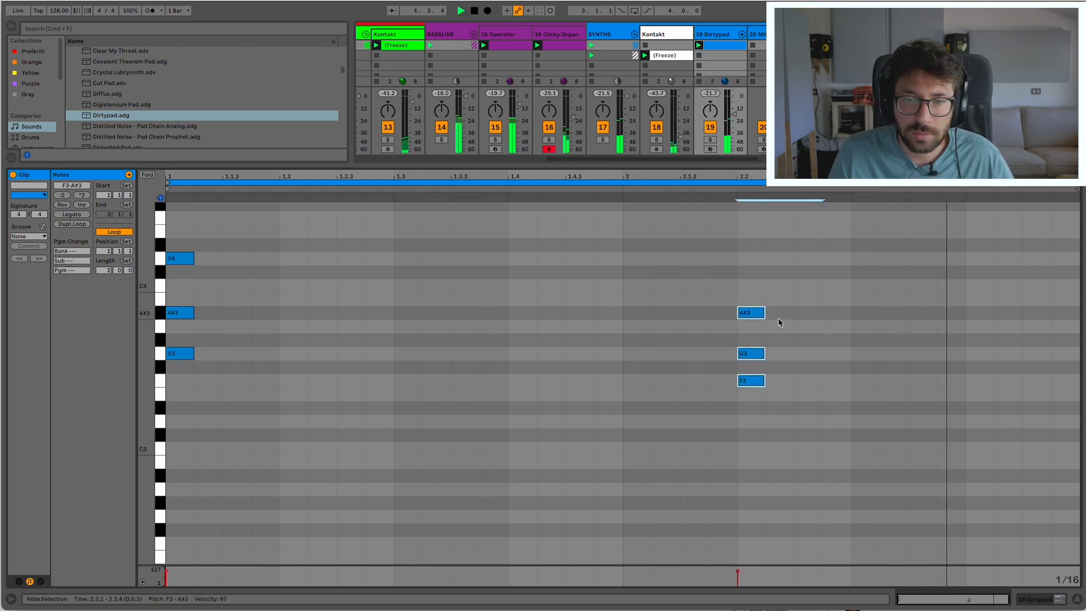
Add a third chord of D3, F3 and A3 at 2.4 in the Dirtypad clip and play it back.
key(space)
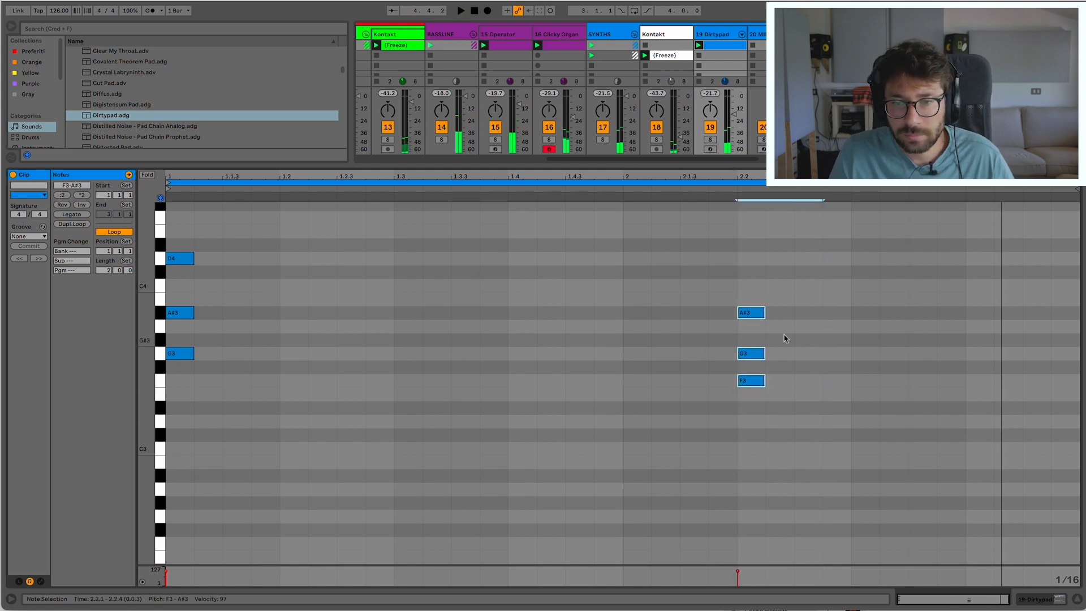
drag(755, 388, 986, 388)
click(977, 396)
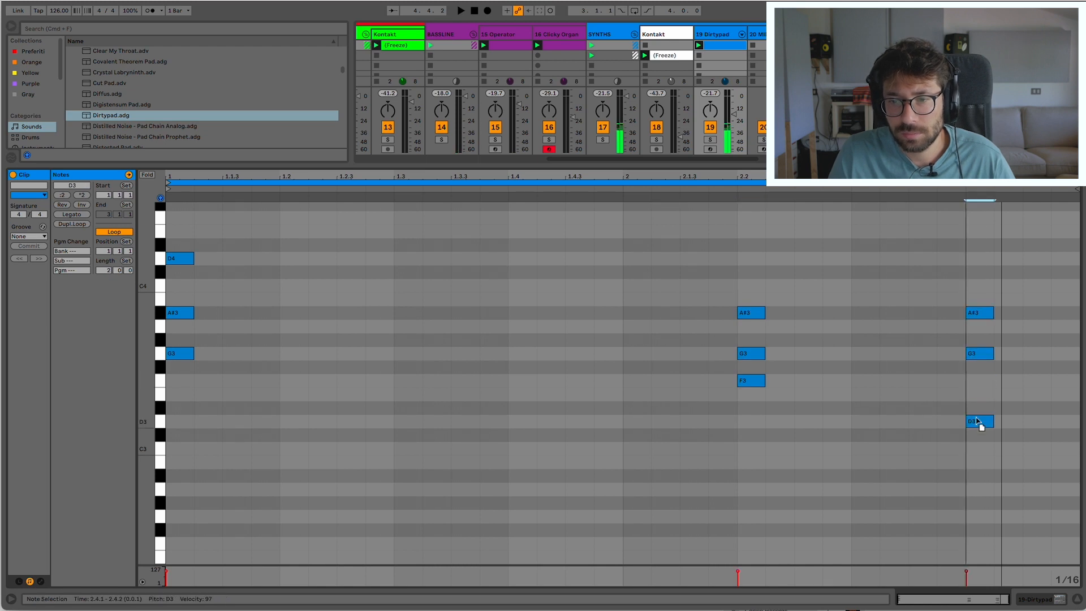
drag(1025, 317, 1078, 328)
drag(989, 353, 990, 380)
click(997, 297)
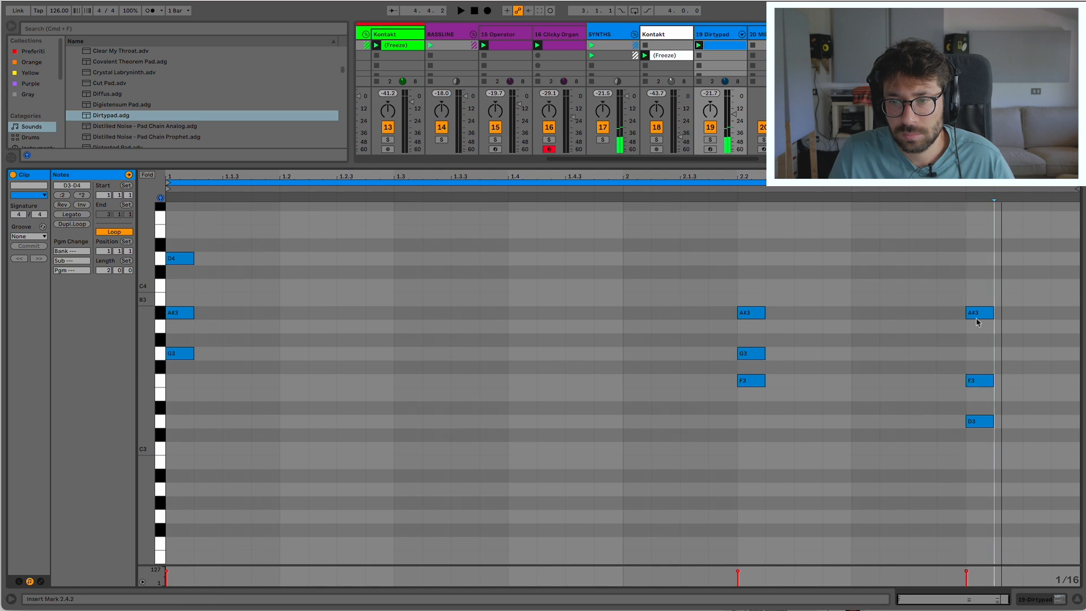
key(Down)
drag(1045, 260, 976, 473)
key(space)
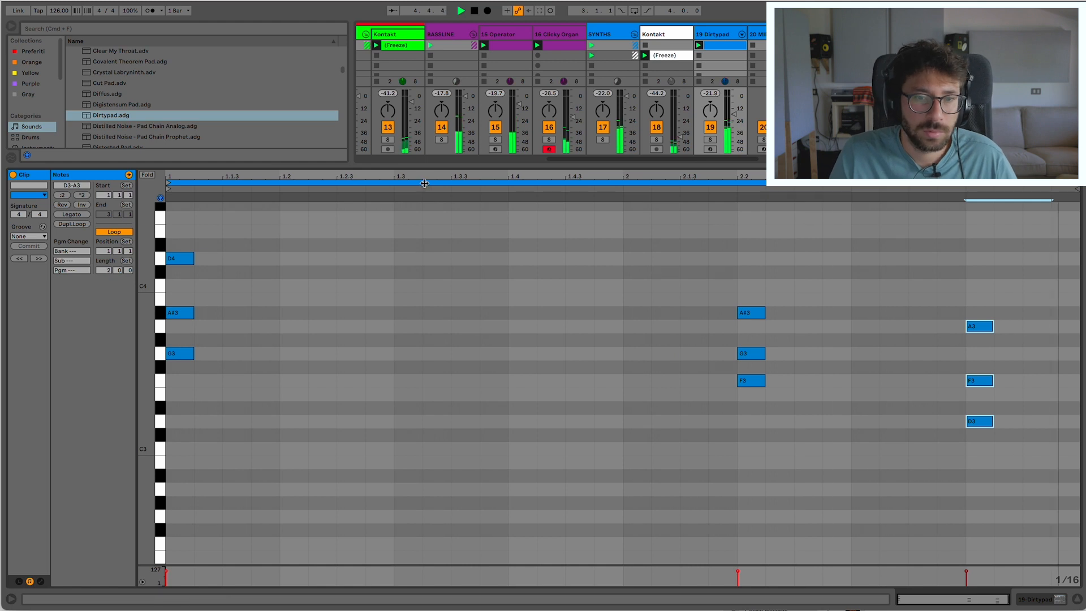
Duplicate the chords to extend the Dirtypad clip to four bars and lower the bar 3 chord an octave to G2, A#2 and D3.
key(super+a)
key(super+d)
drag(689, 222, 630, 331)
key(space)
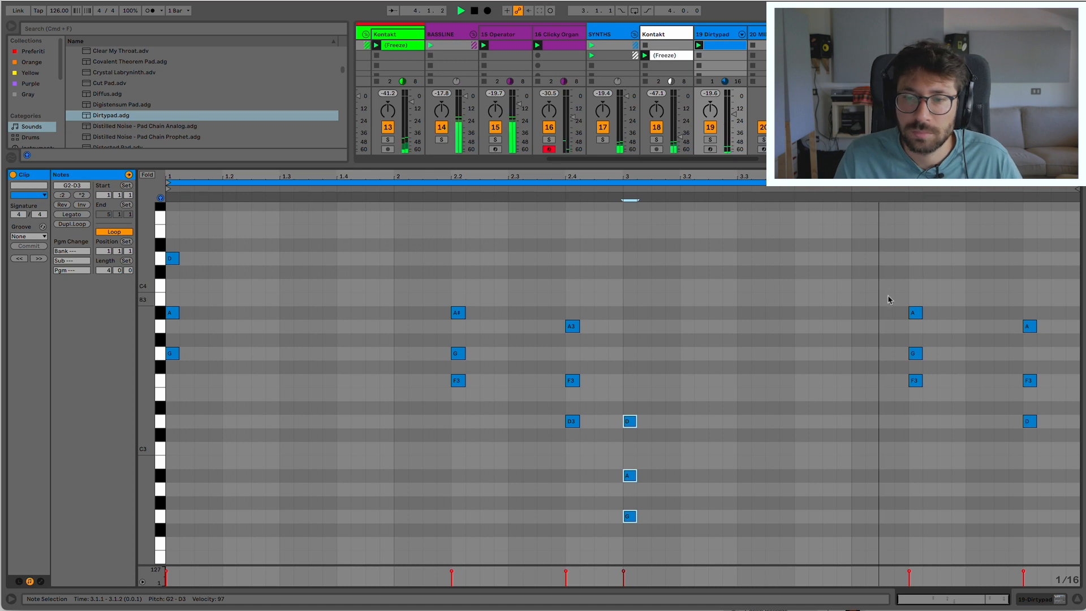
Lower the chord at 4.2 an octave to F2, G2 and A#2, and the upper two notes at 4.4 to F2 and A2.
drag(887, 258, 938, 418)
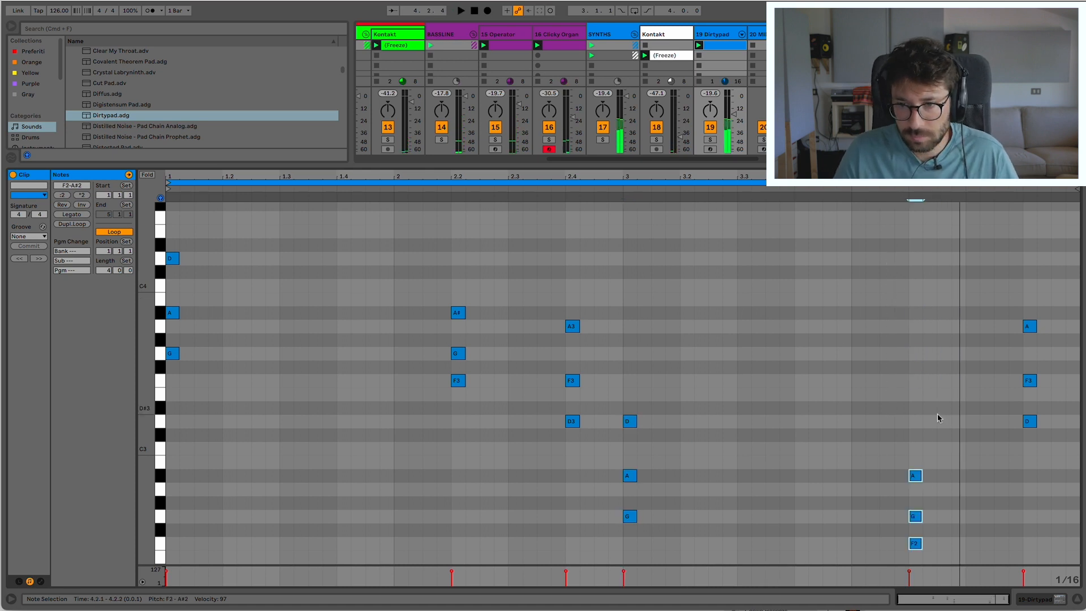
drag(1008, 317, 1046, 417)
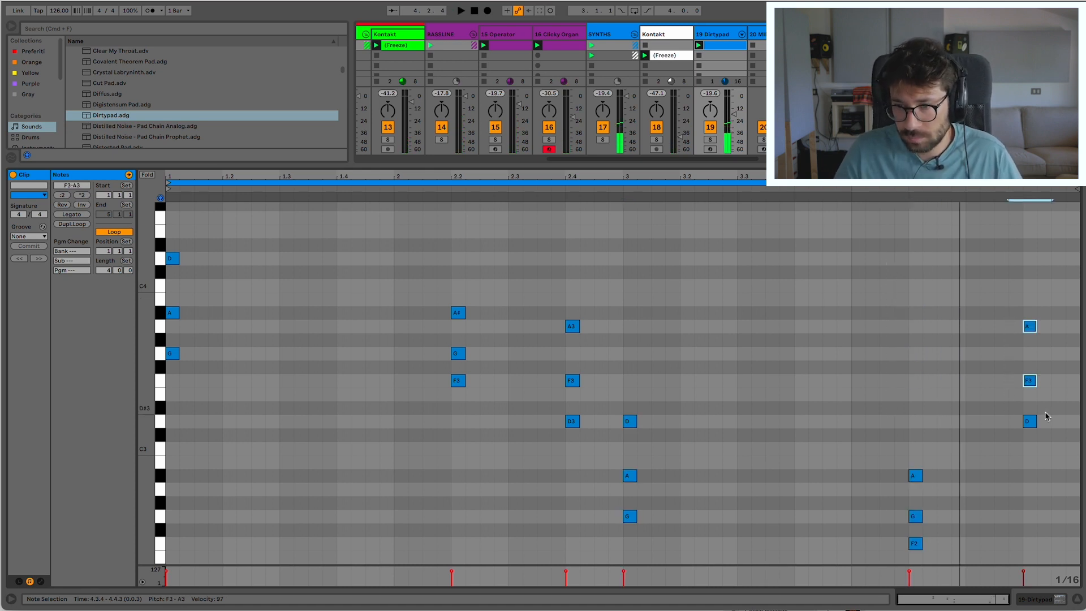
key(space)
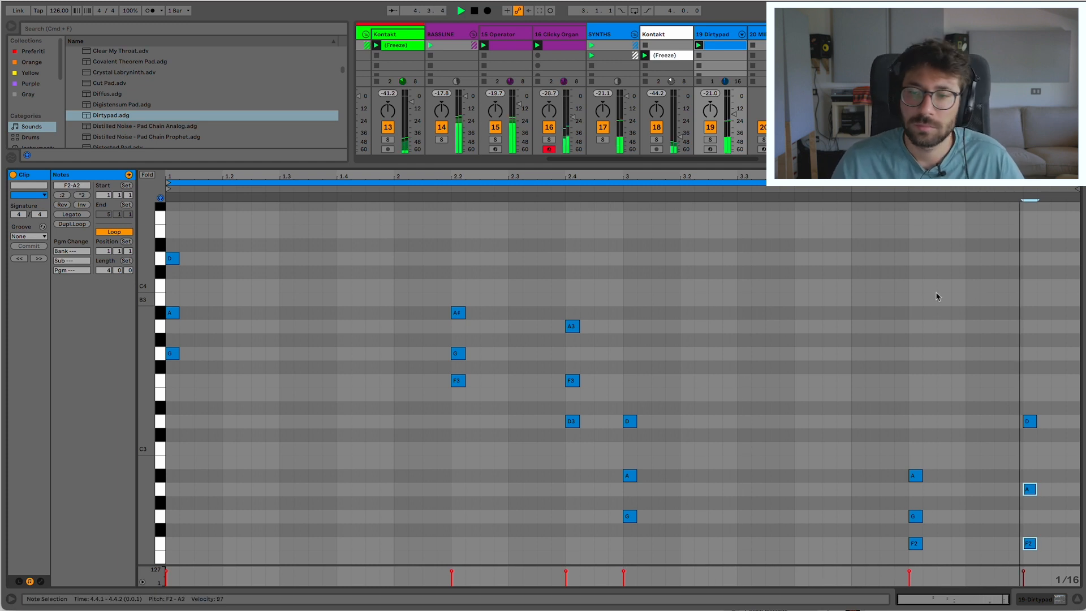
Show the Dirtypad track's device chain and lower the track's volume slightly.
click(1053, 600)
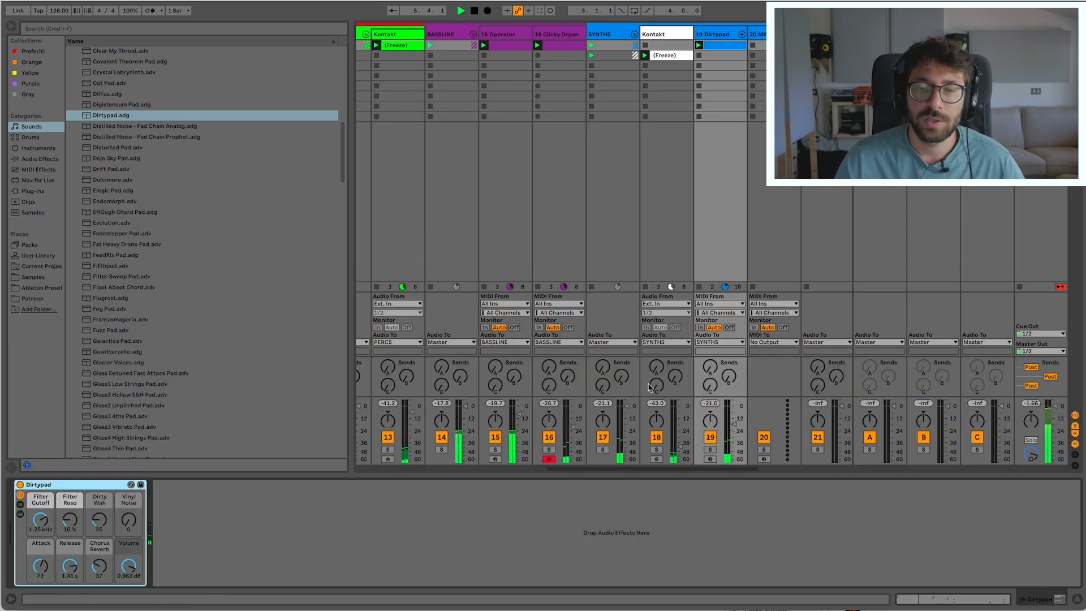
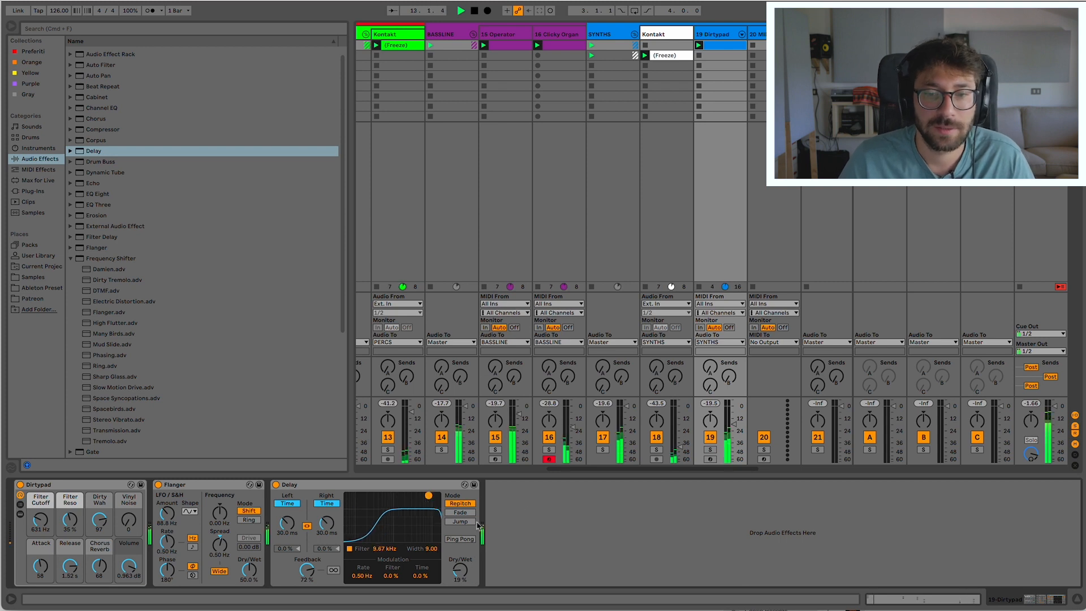
drag(737, 423, 736, 425)
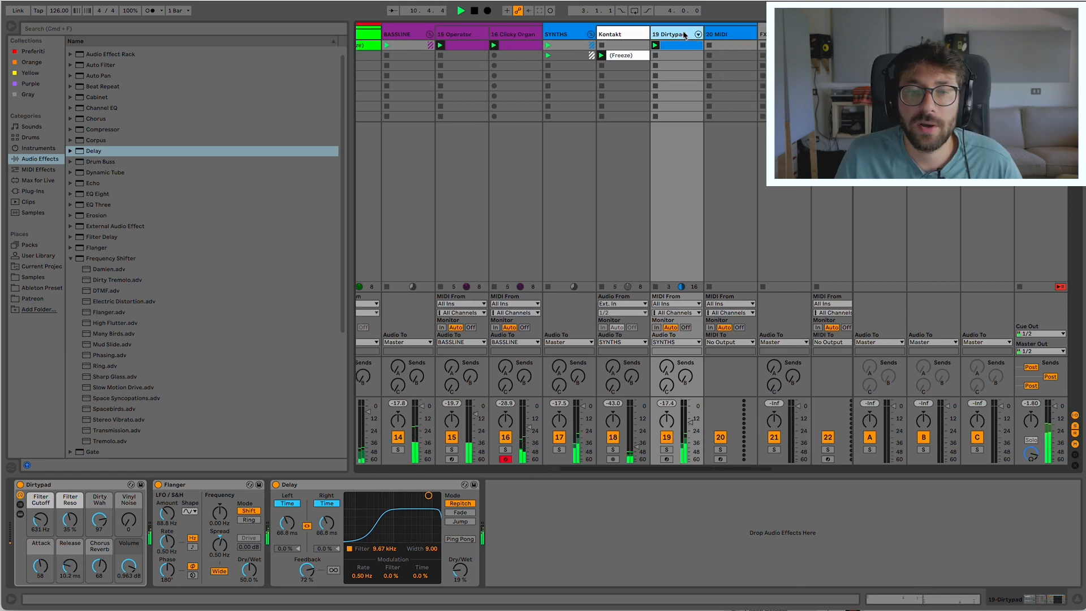
Load the Softchord.adv sound from Piano & Keys on the 20 MIDI track and start playback.
click(733, 36)
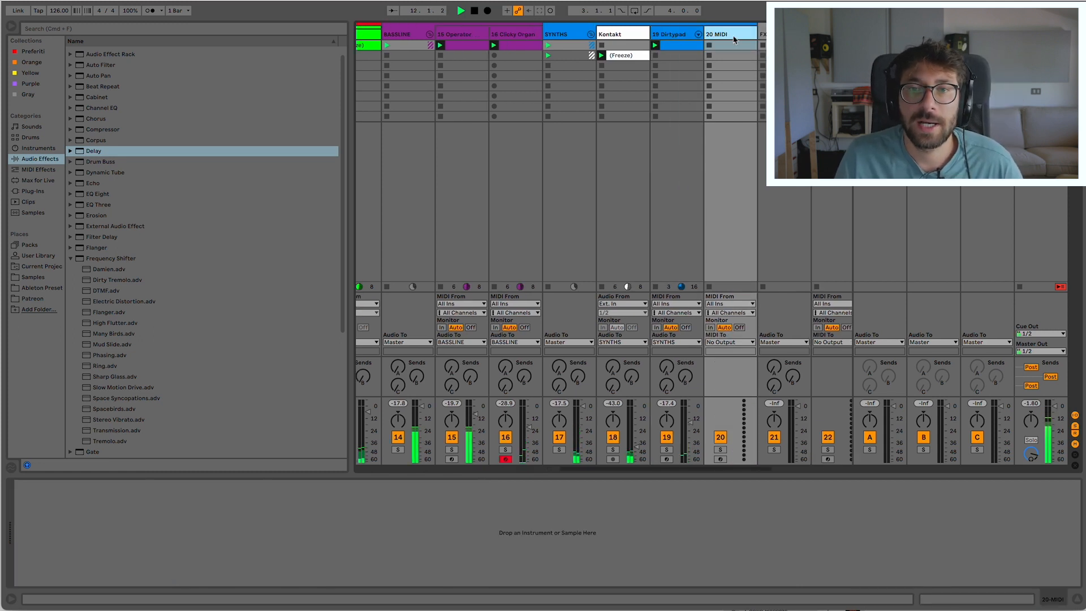
click(32, 127)
key(Right)
key(Down)
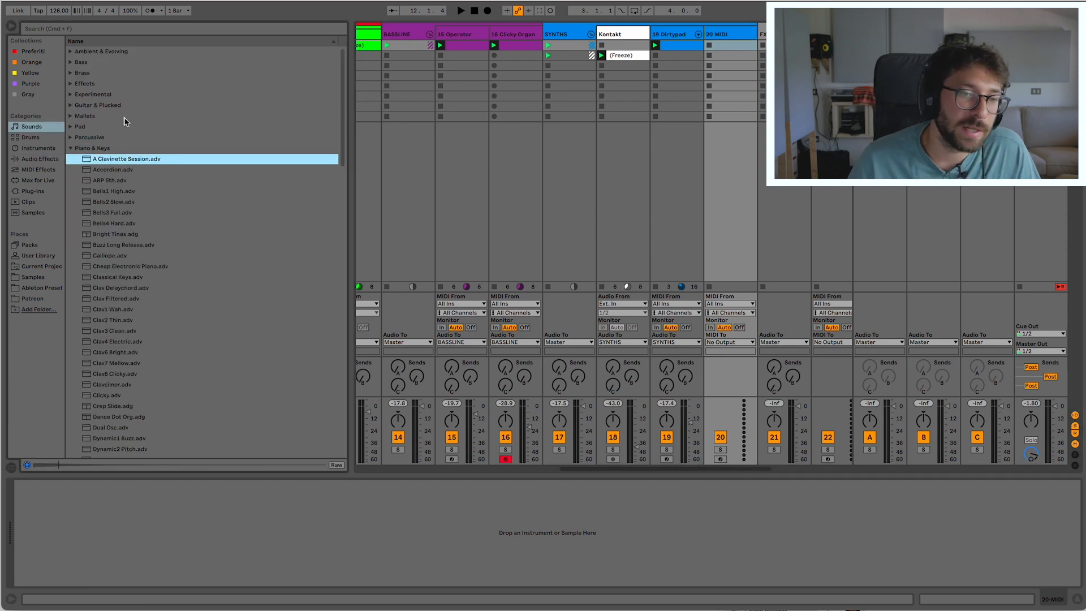
scroll(177, 249, down, 15)
click(128, 175)
click(128, 187)
click(128, 197)
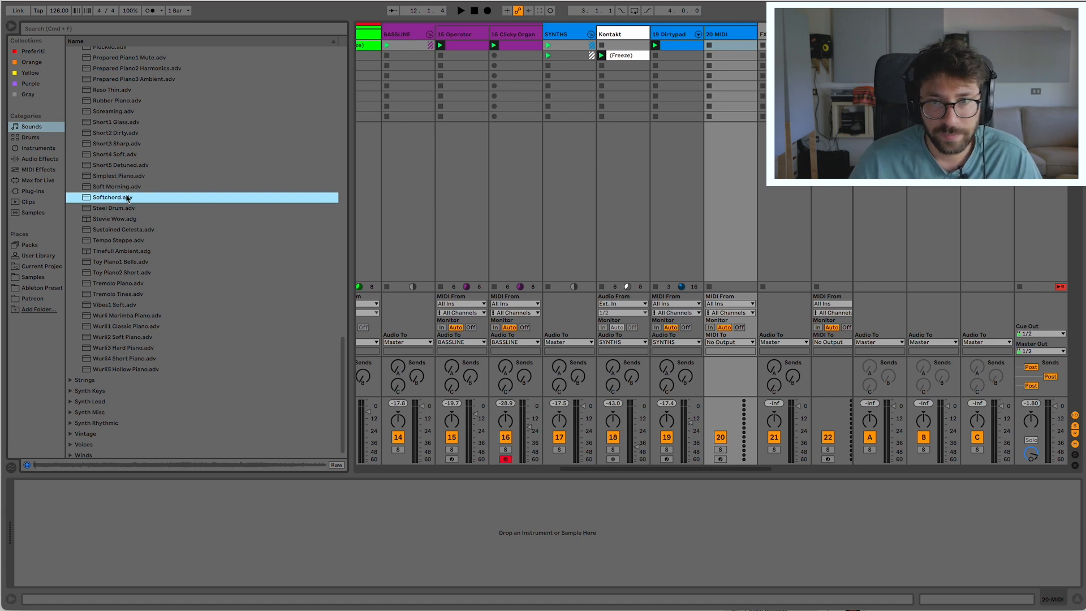
double_click(128, 198)
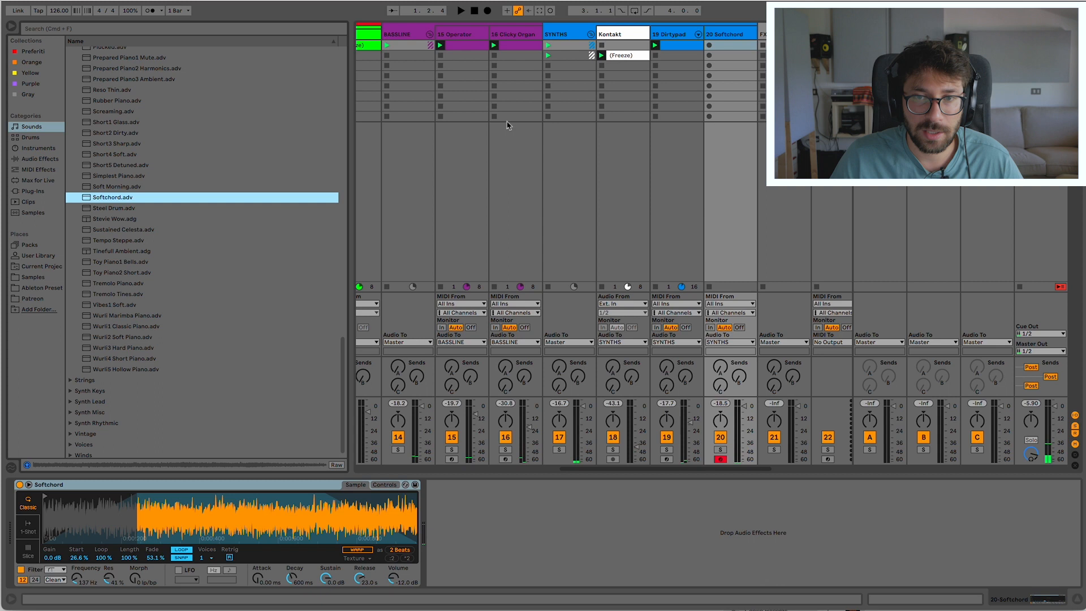
click(642, 489)
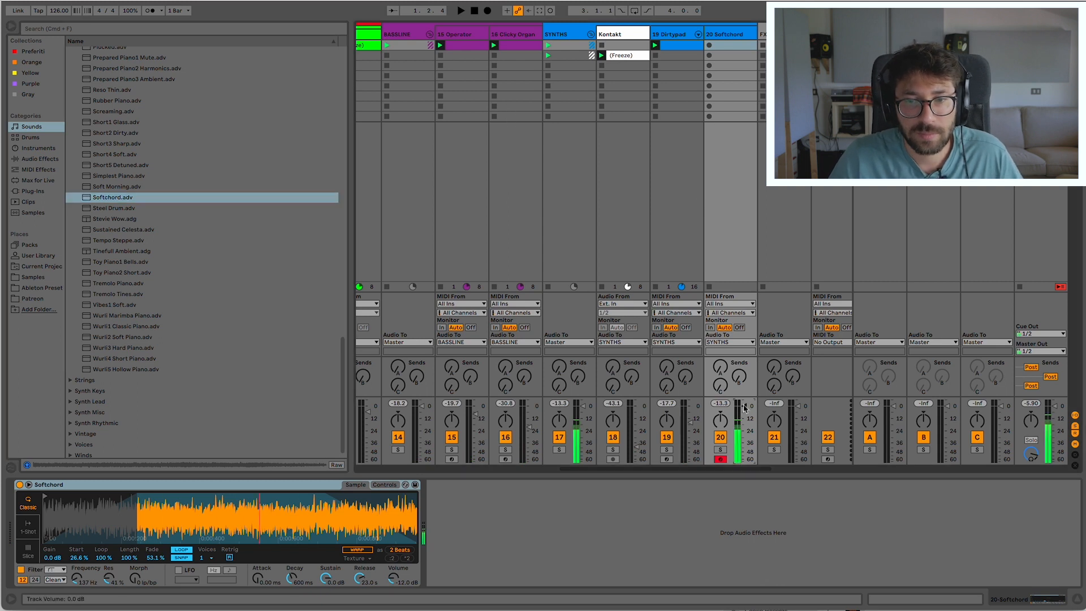
key(space)
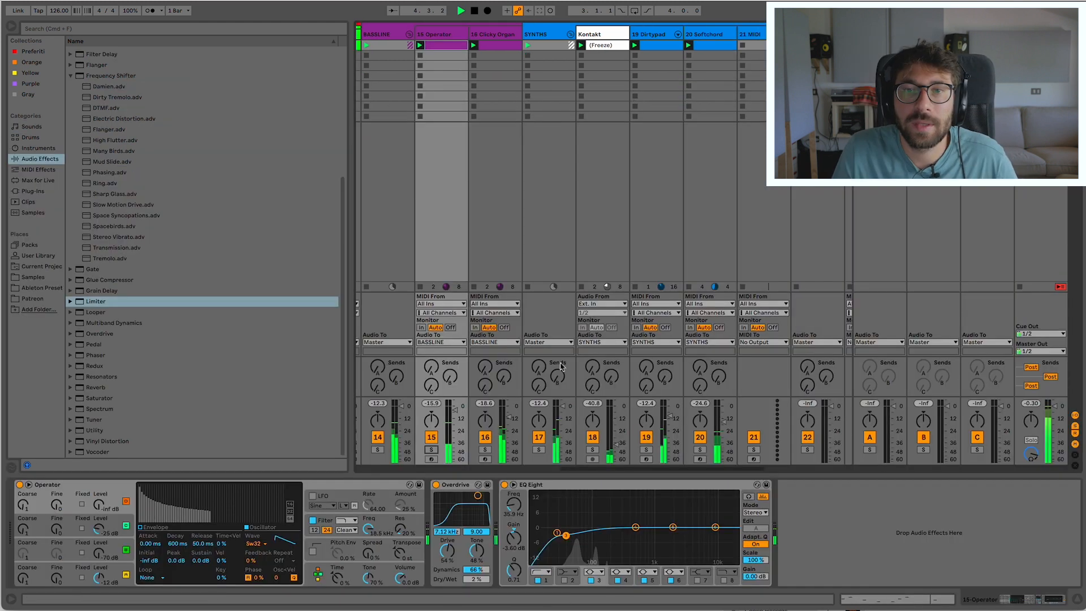
Select the 21 MIDI track and look through the Piano & Keys sounds, previewing Toy Piano2 Short.adv.
click(685, 35)
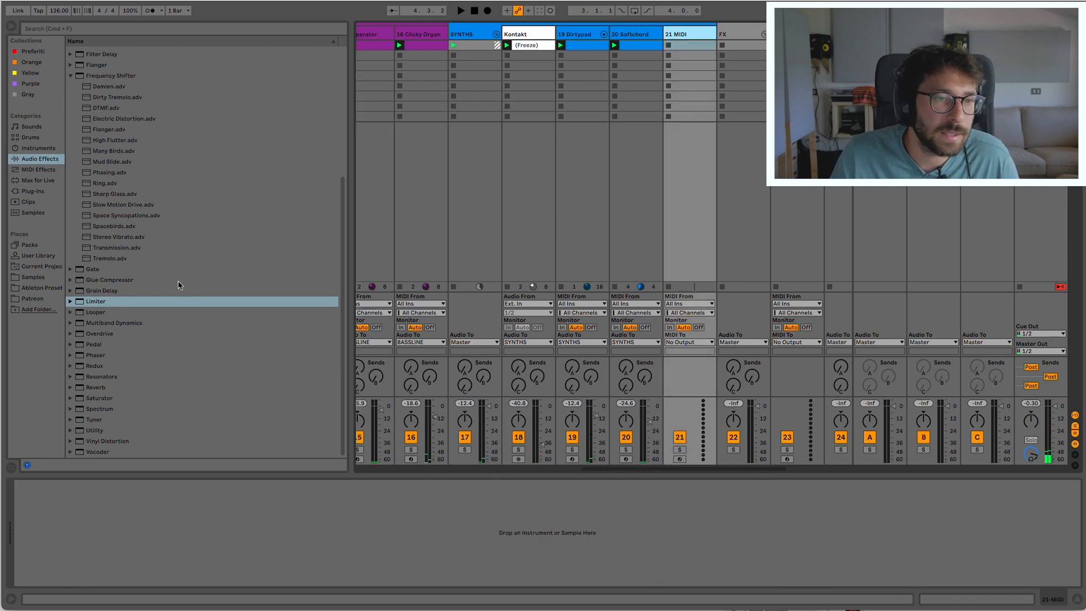
click(39, 128)
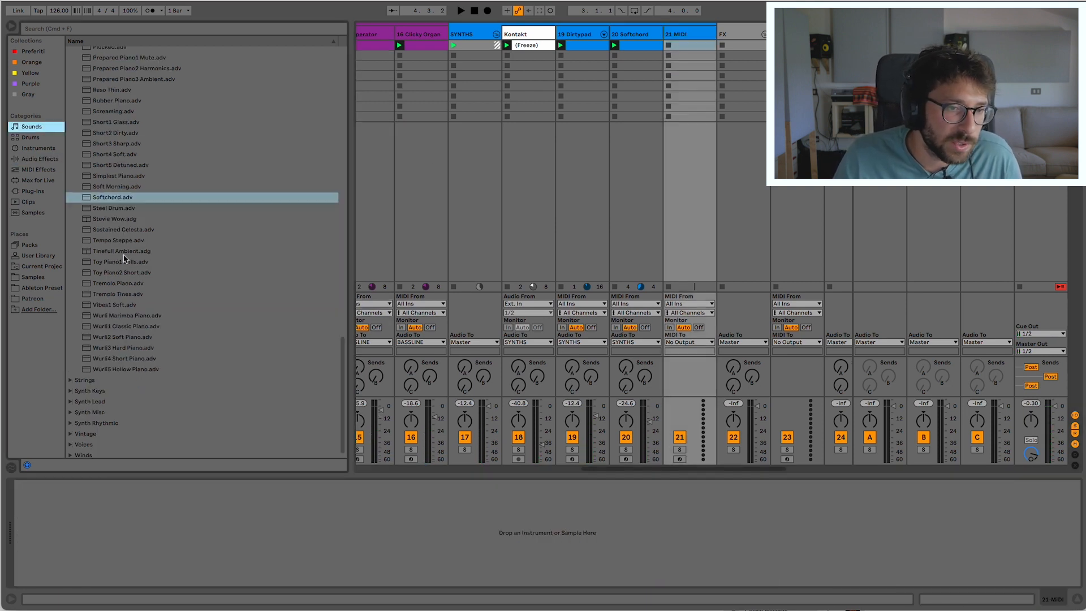
click(126, 273)
scroll(123, 249, up, 8)
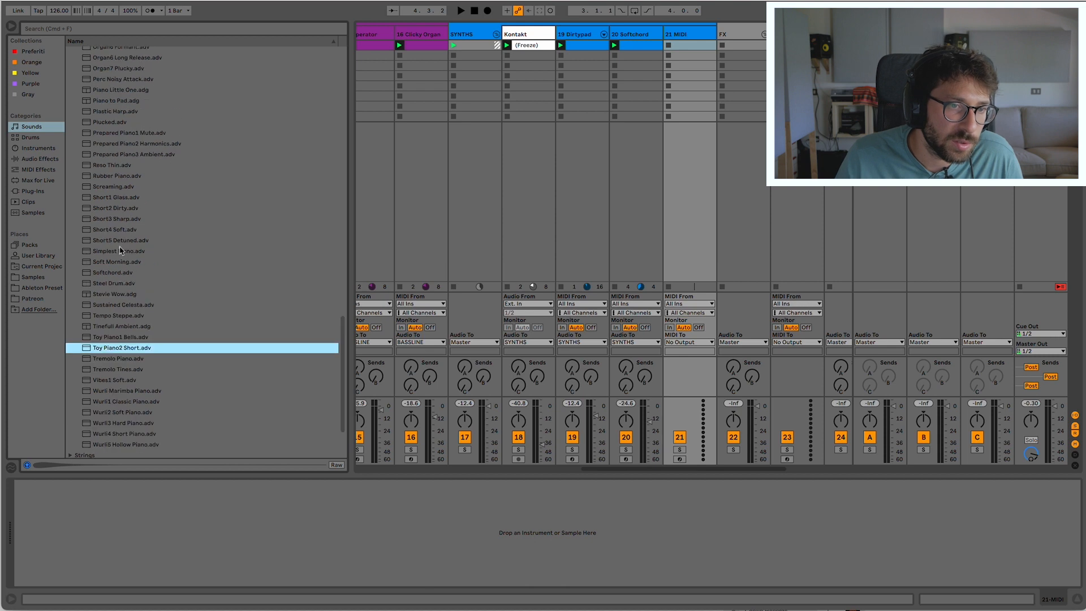
scroll(142, 238, up, 5)
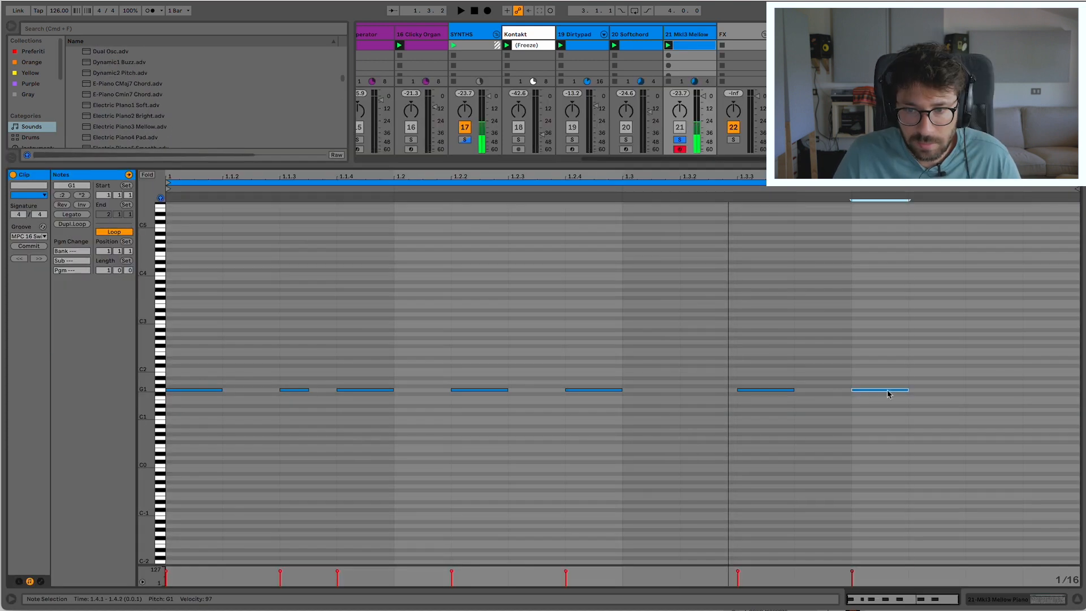
Complete the Mellow Piano clip with notes at 1.4.3 and 1.3.2, raise its pattern to G2, and play it back.
double_click(977, 389)
key(space)
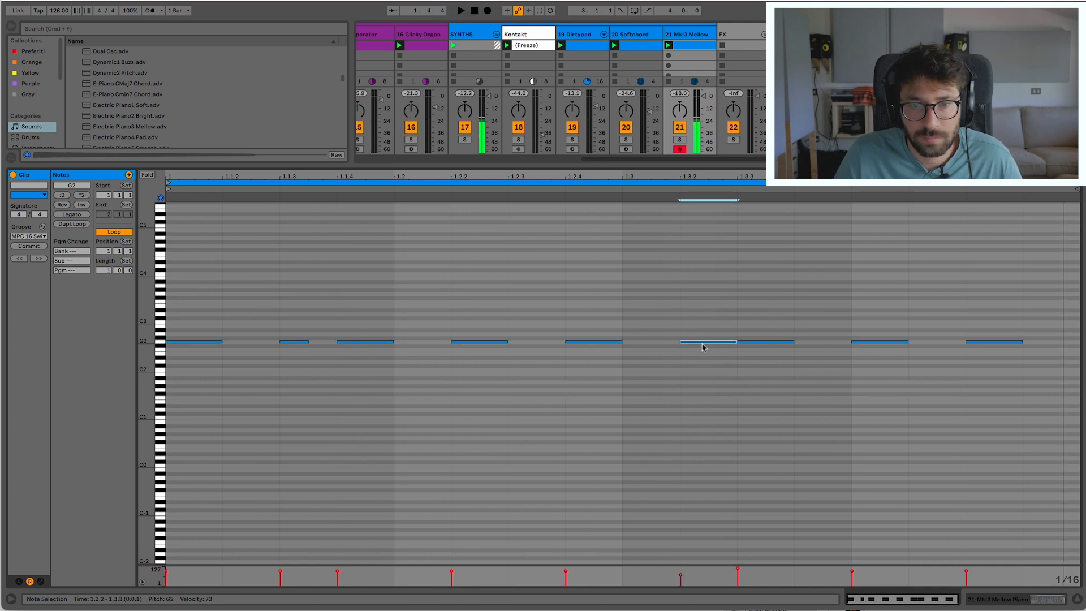
key(space)
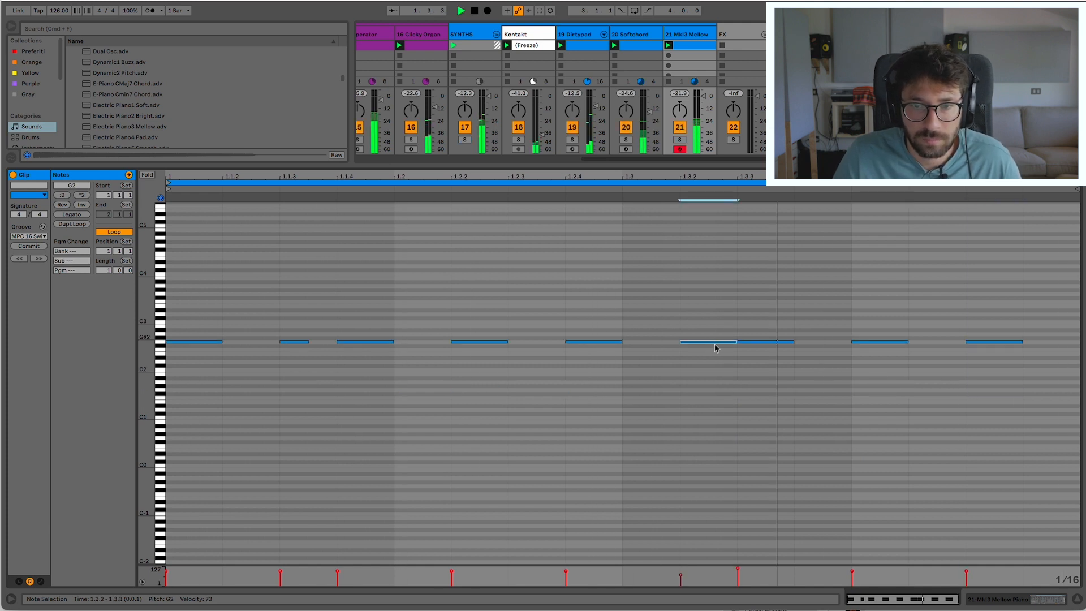
Add a Gate after the Mellow Piano instrument on track 21.
double_click(486, 308)
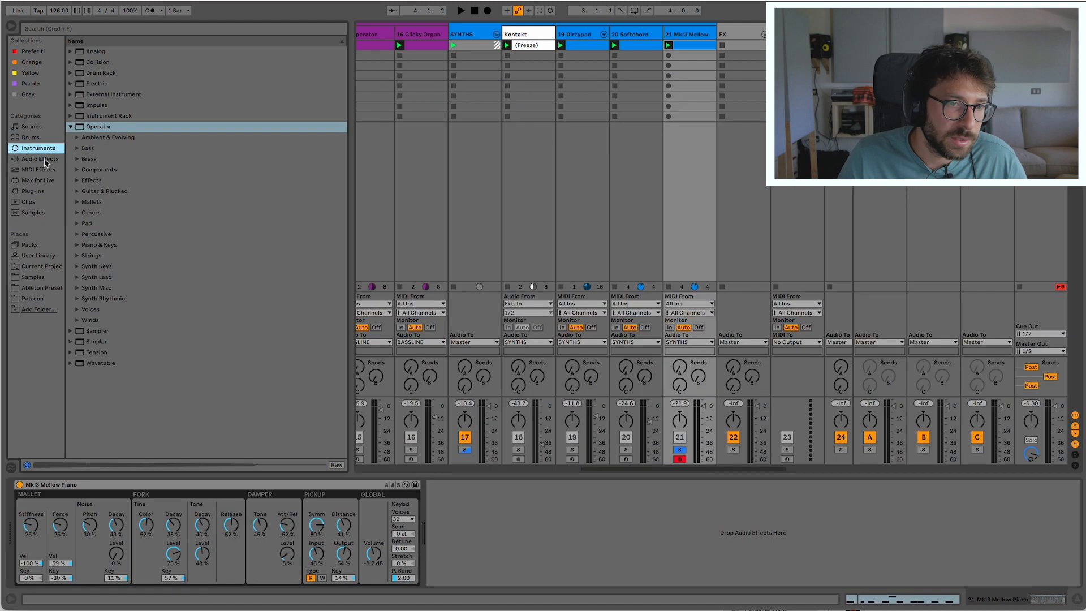
click(41, 159)
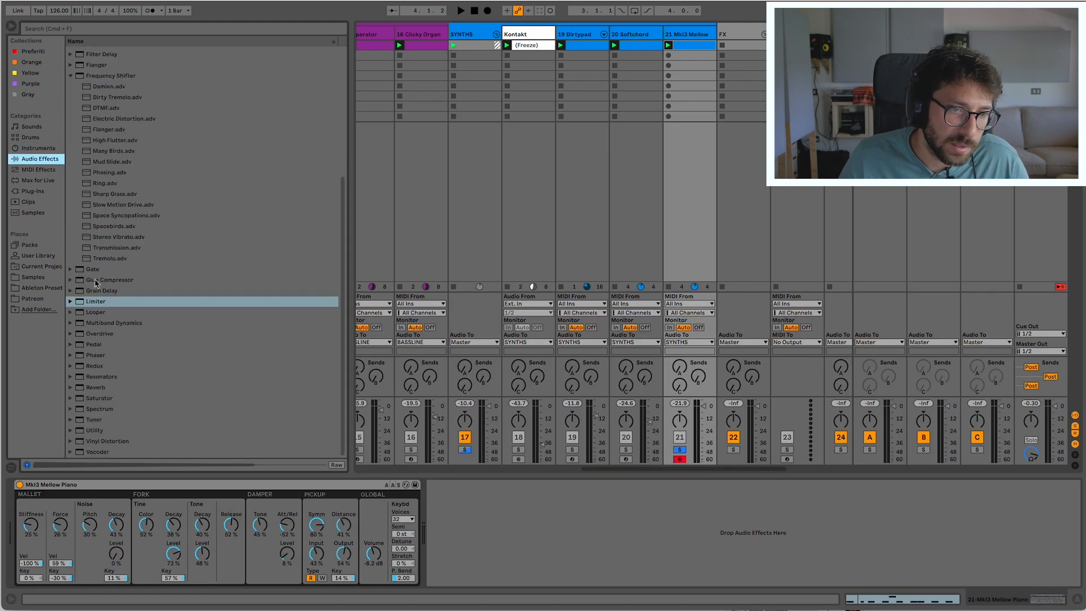
double_click(93, 269)
Set the Gate's return to 0.00 dB, attack to 56.0 ms, threshold to -28.4 dB and release to 54.5 ms, and unsolo the track.
click(451, 542)
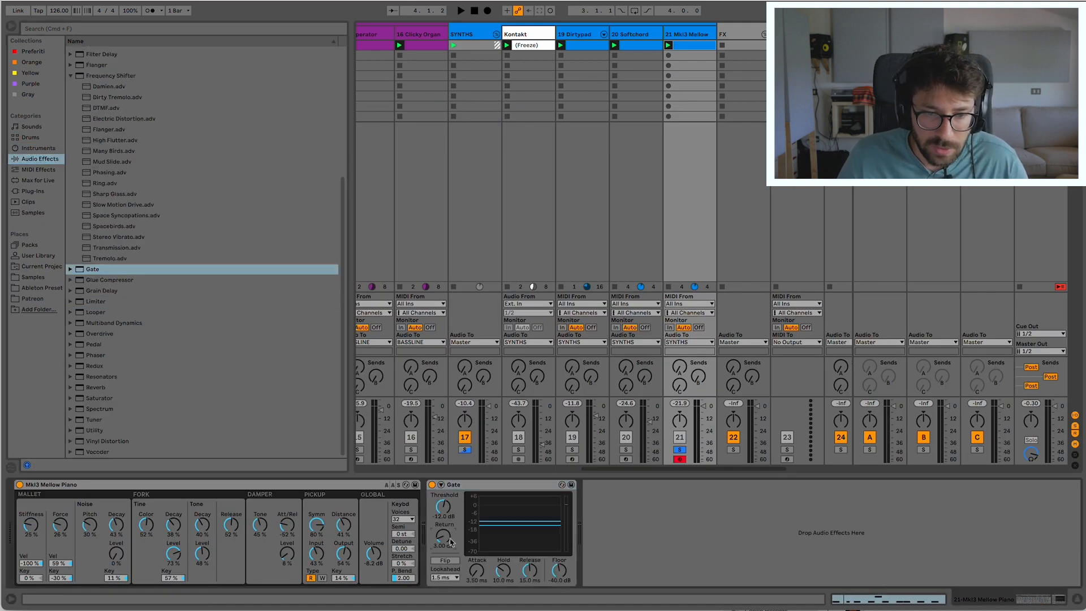
drag(483, 579, 482, 560)
key(space)
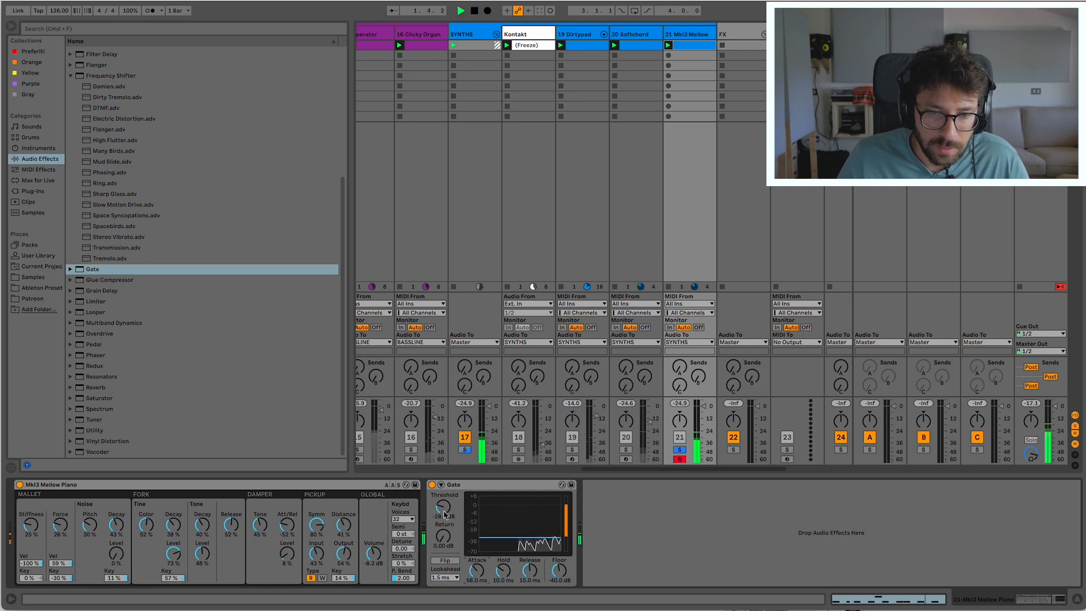
mouse_move(530, 577)
mouse_down()
mouse_move(530, 560)
mouse_move(530, 591)
mouse_up()
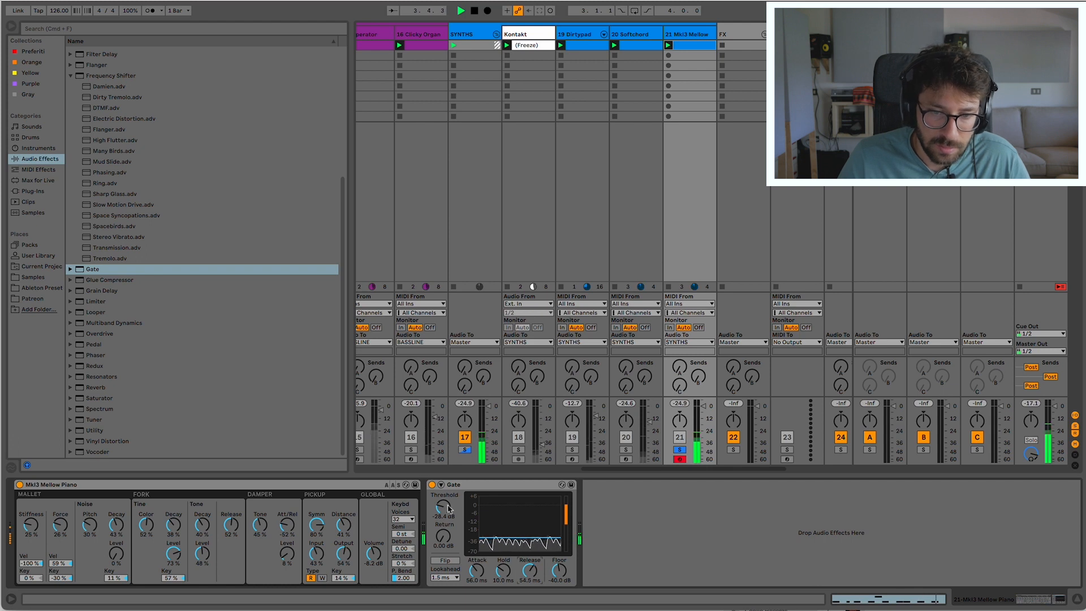
click(679, 450)
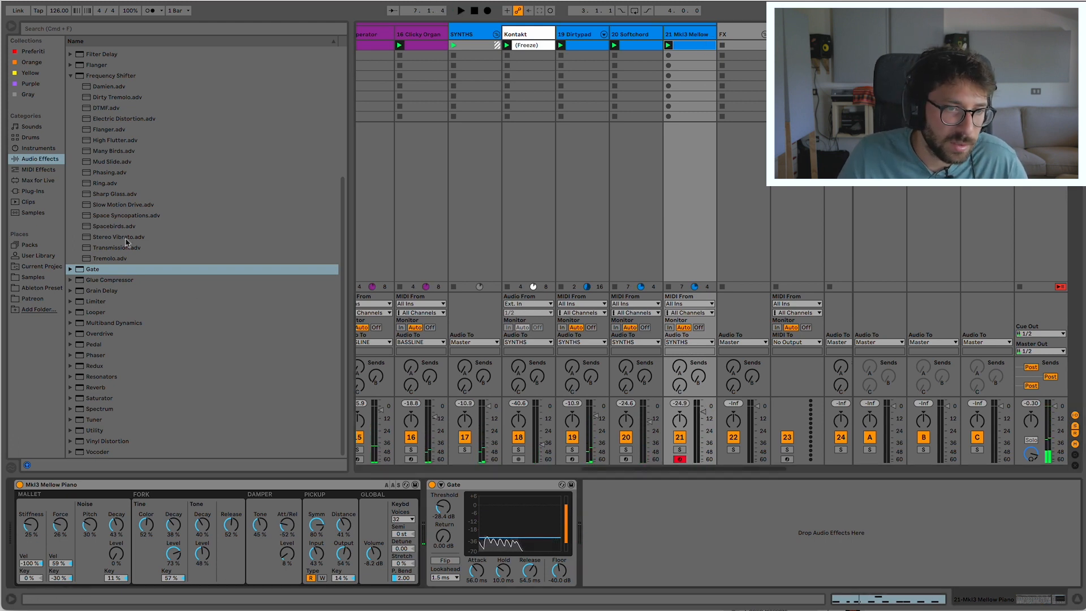
Add an EQ Eight after the Gate on the Mellow Piano track.
click(40, 148)
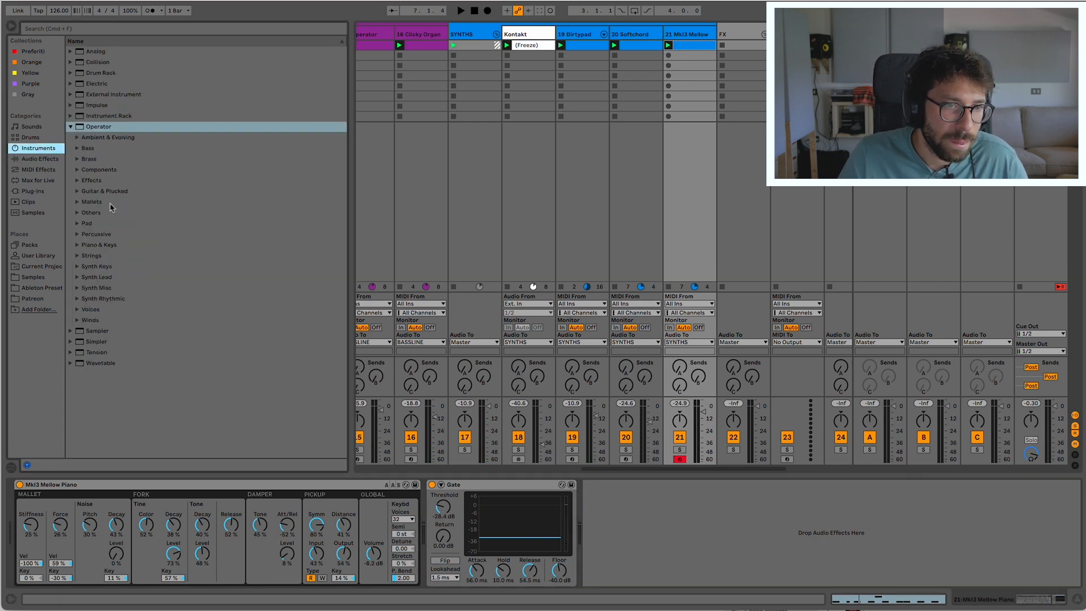
click(51, 161)
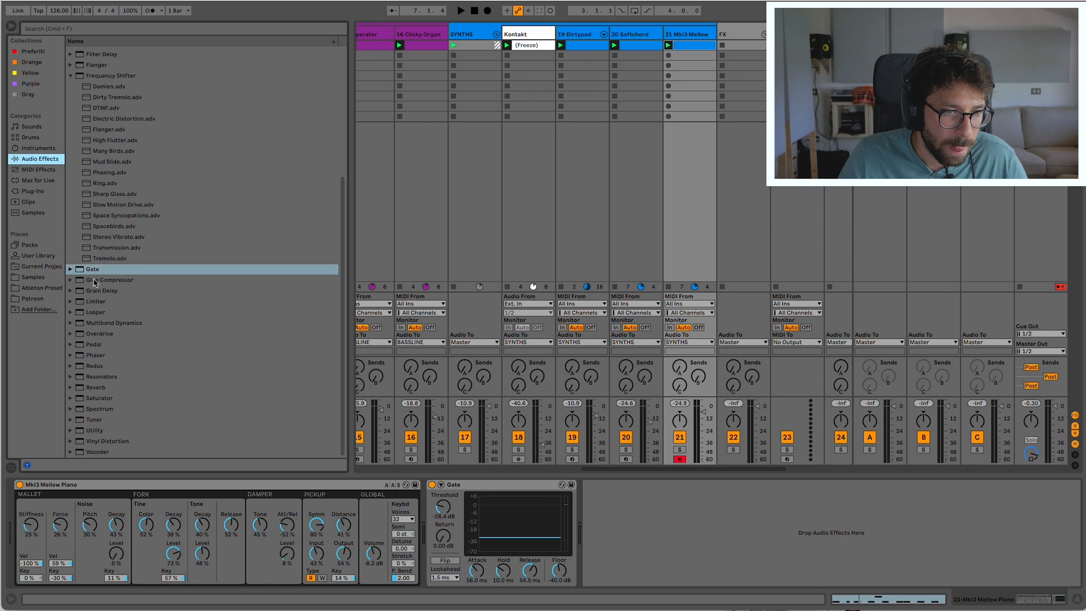
scroll(107, 400, up, 6)
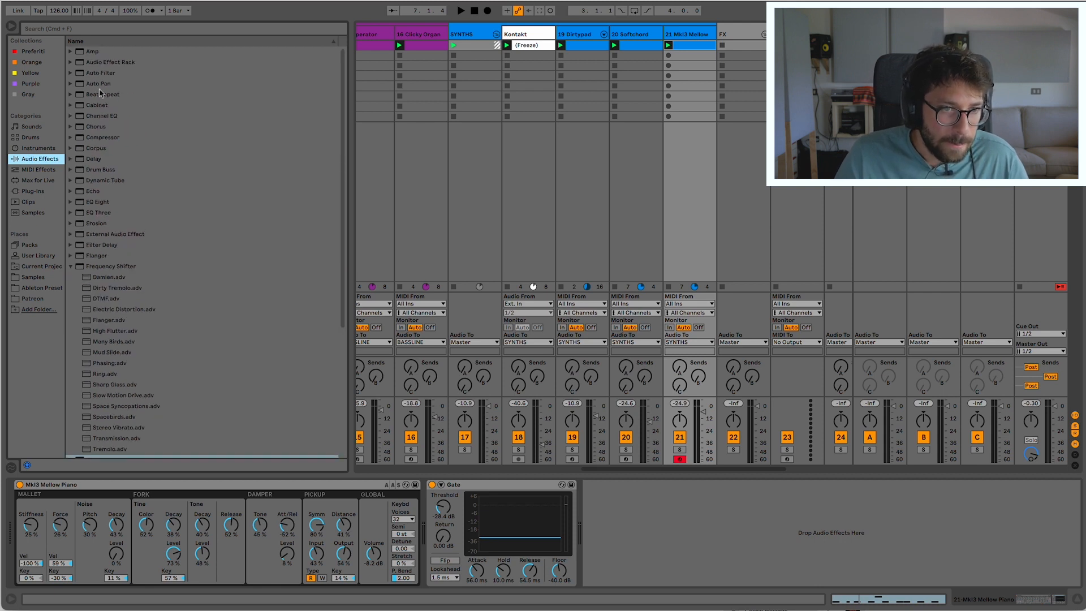
double_click(98, 201)
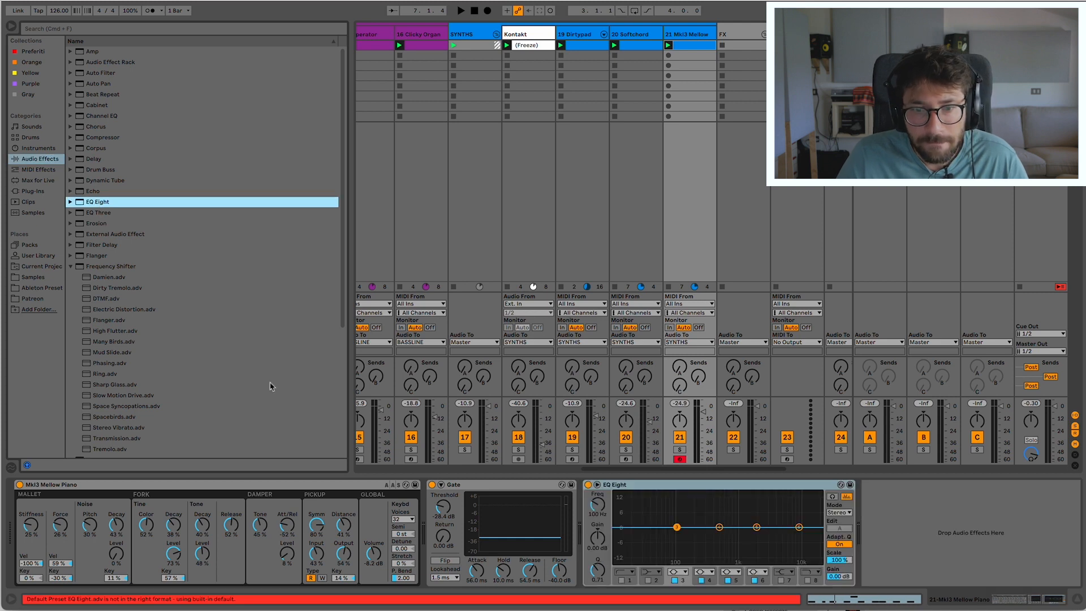
Enable the EQ Eight's first band as a low cut at 267 Hz, and solo the Mellow Piano track during playback.
click(621, 580)
key(space)
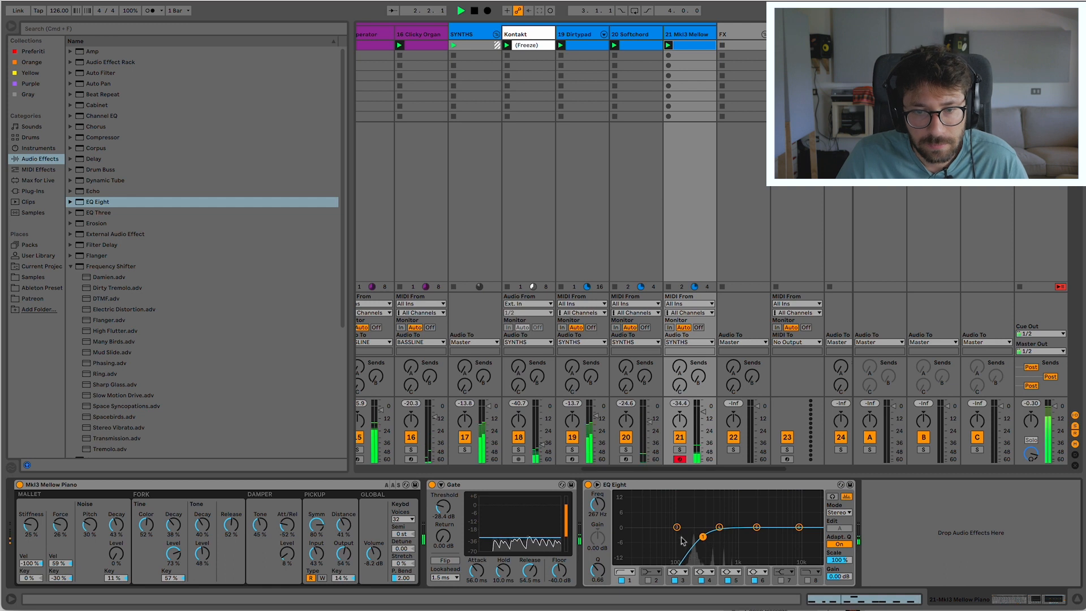
click(679, 450)
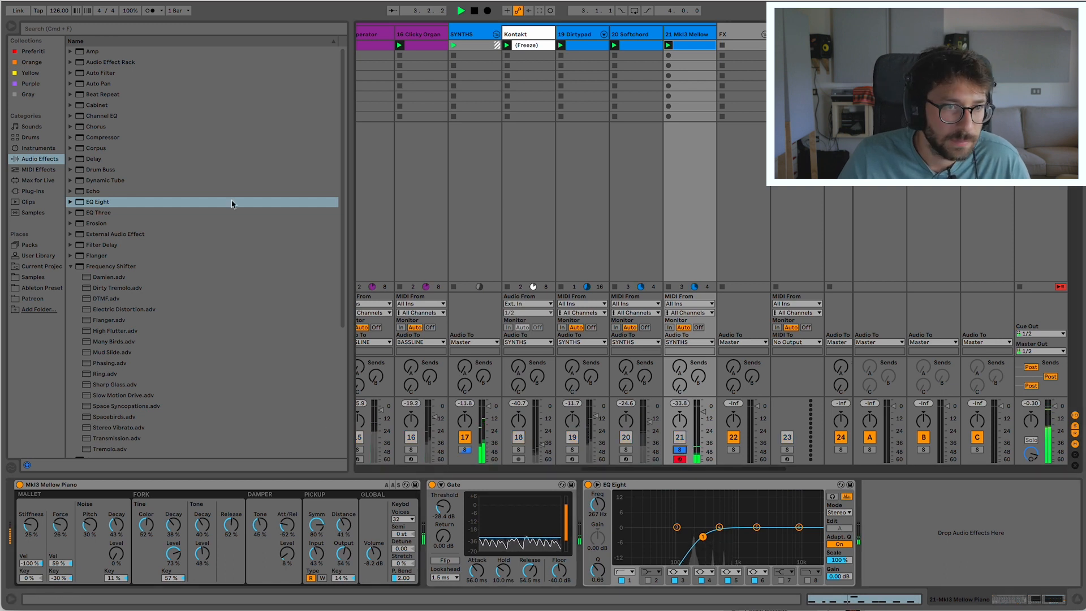
Add a Chorus and a Filter Delay to the device chain of the Mellow Piano track.
double_click(85, 128)
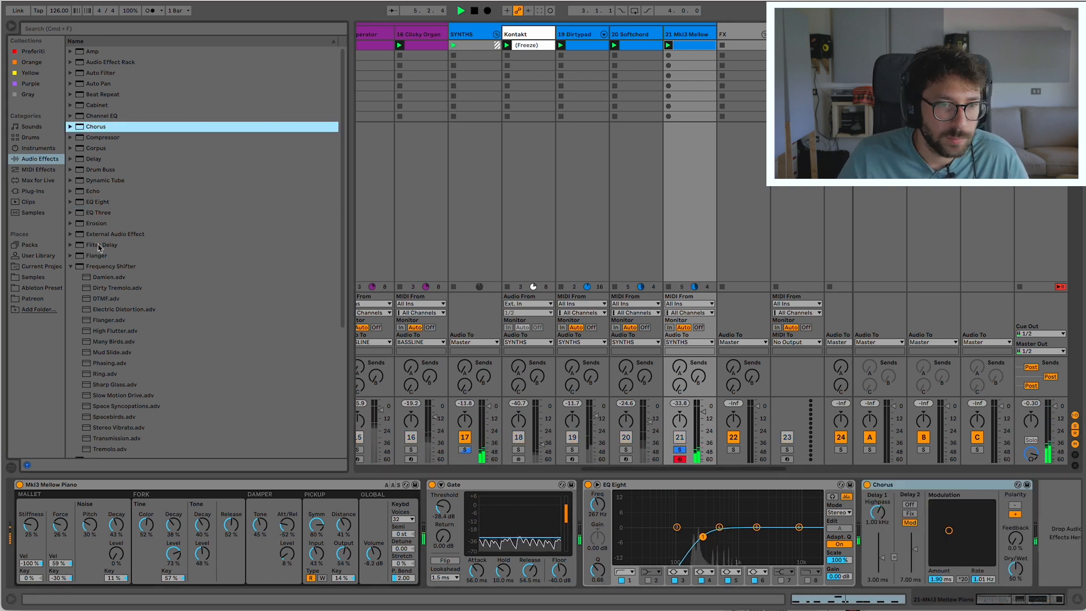
drag(96, 245, 210, 545)
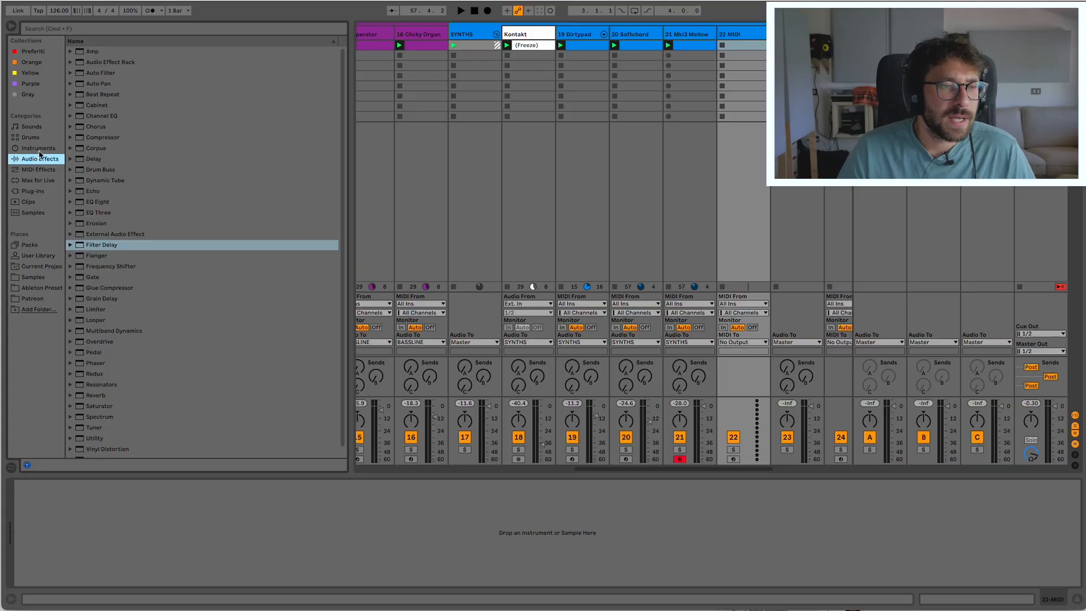
Load the Dirtypad sound on the new MIDI track 22 and enter a three-note chord in its one-bar clip.
click(39, 129)
scroll(129, 241, up, 10)
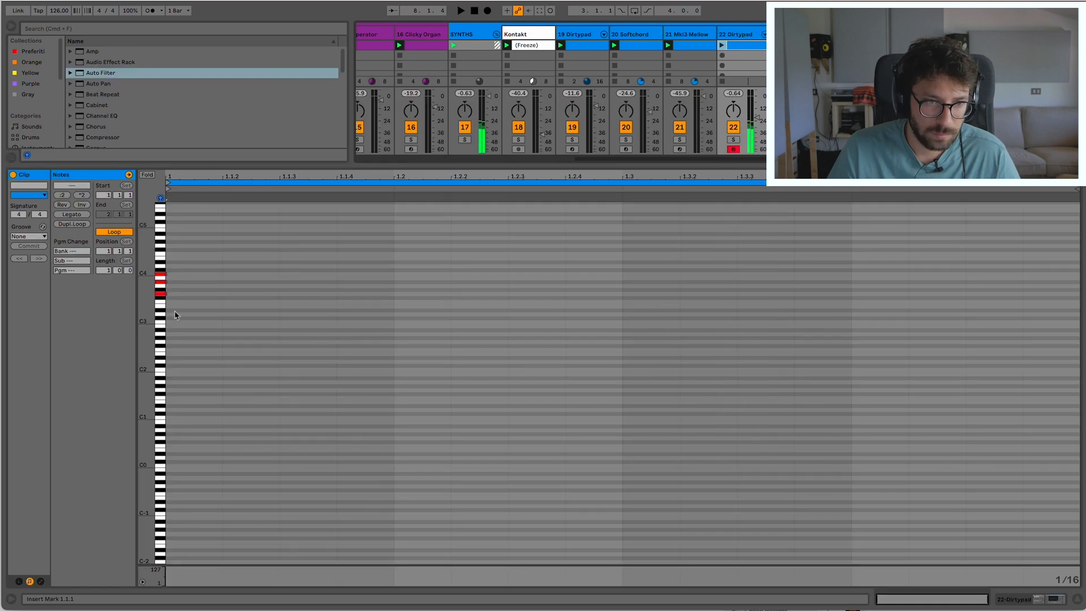
double_click(186, 293)
double_click(219, 281)
double_click(218, 274)
drag(226, 246, 196, 363)
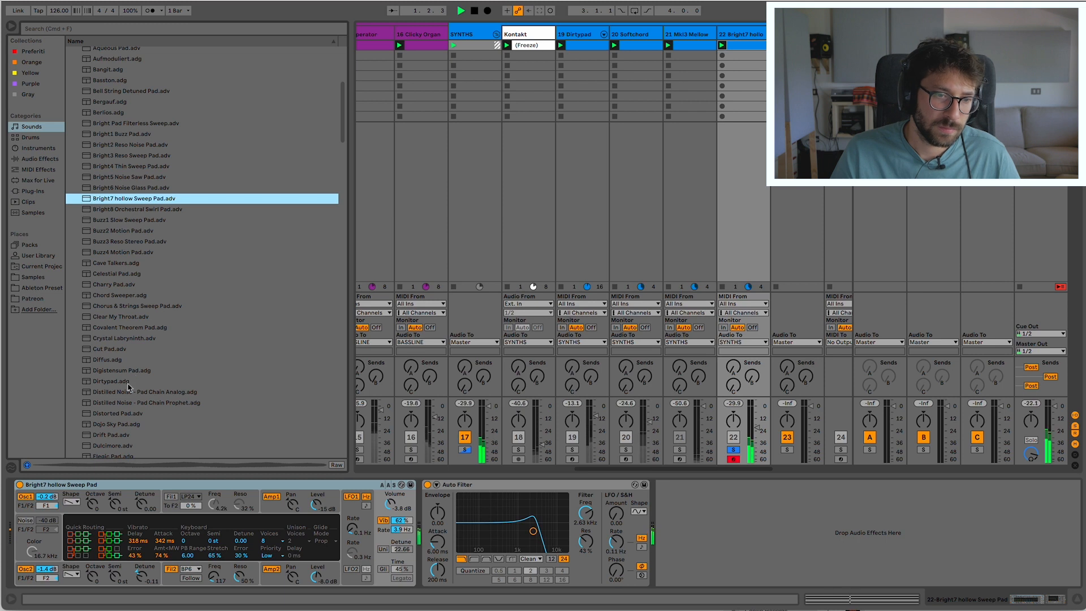
Sweep the Auto Filter on the Bright7 hollow Sweep Pad track to 26.0 Hz with 125 % resonance.
drag(556, 545, 516, 526)
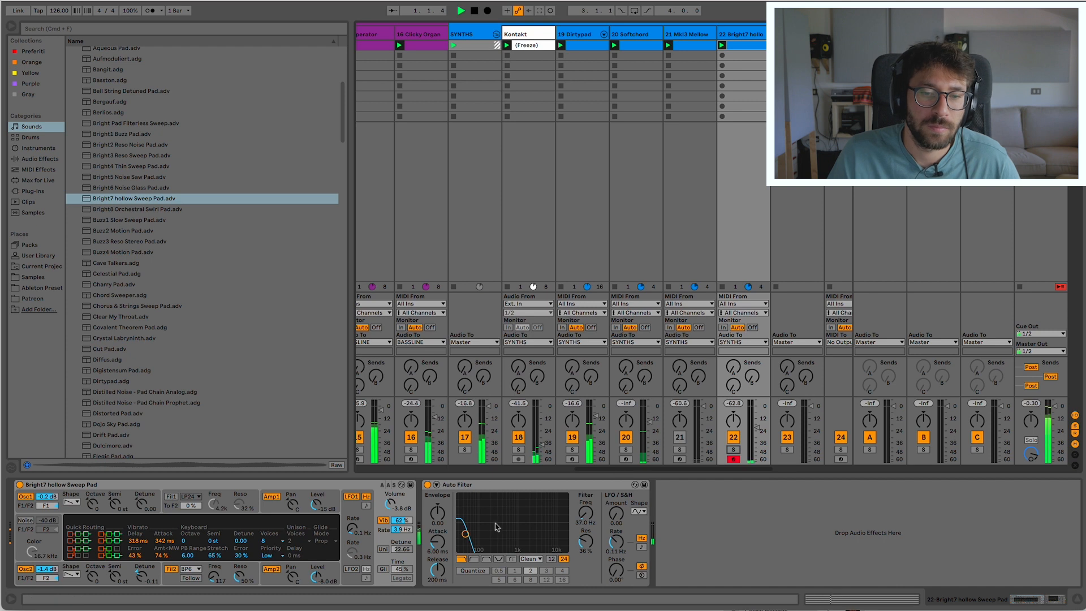
drag(496, 526, 490, 528)
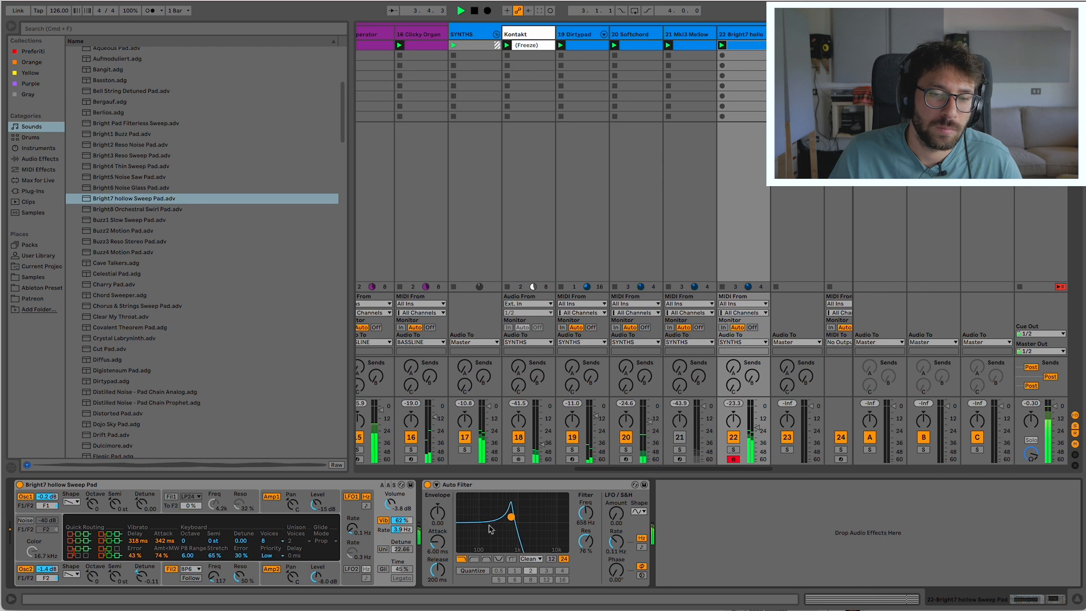
drag(490, 528, 478, 523)
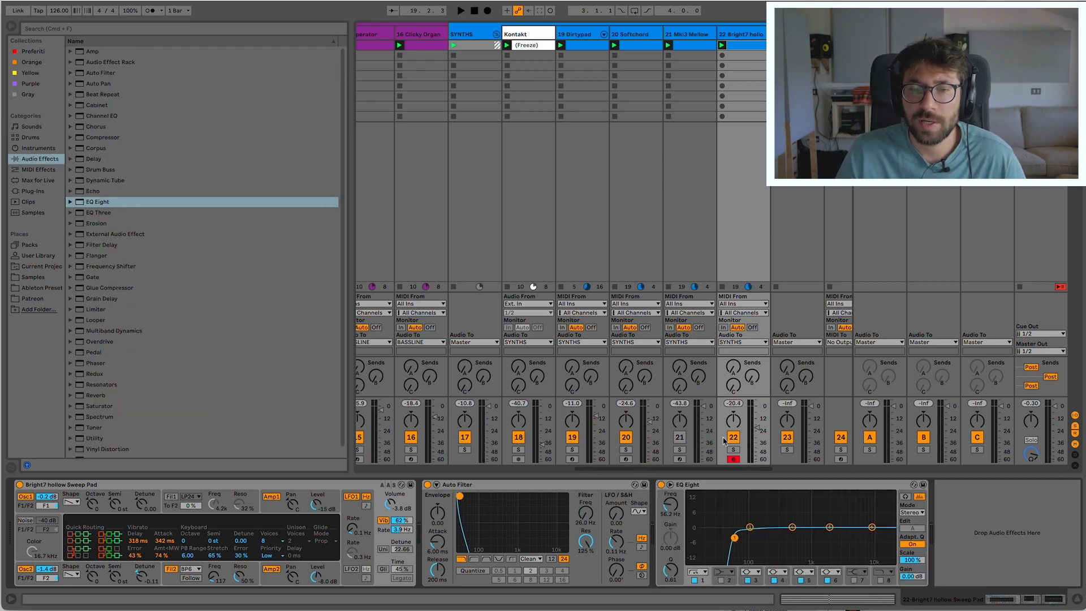
Solo the Bright7 hollow Sweep Pad track and open the clip envelope of the Auto Filter's frequency for playback.
key(space)
click(733, 449)
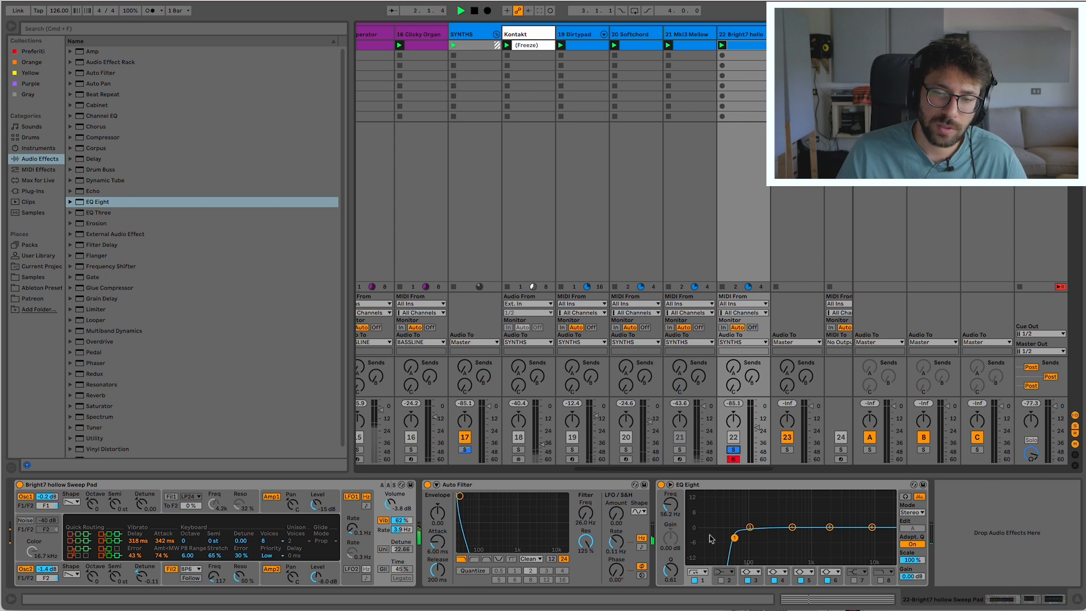
click(734, 449)
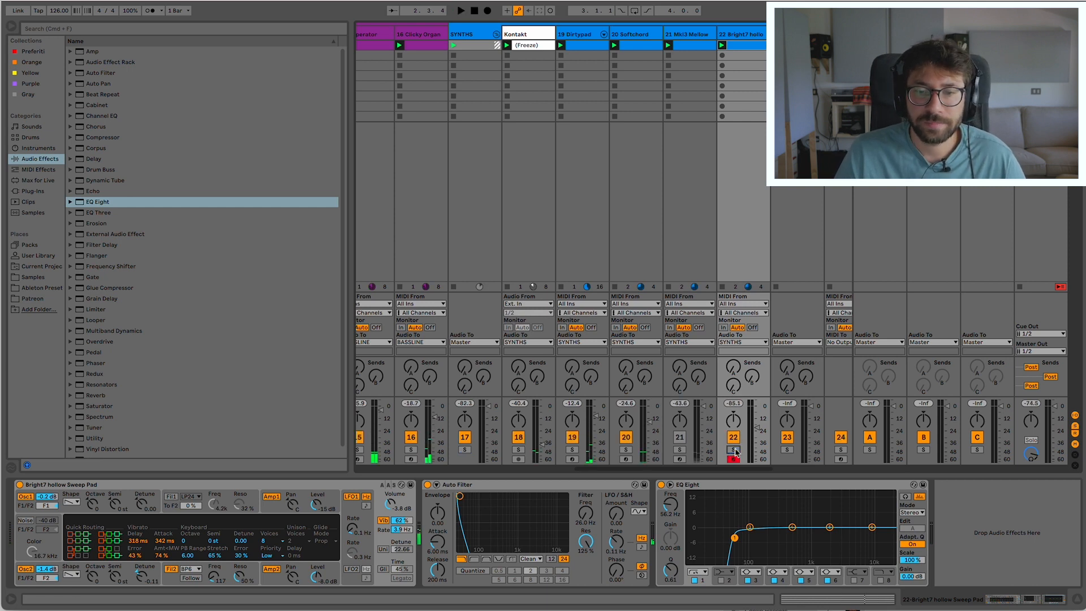
right_click(590, 519)
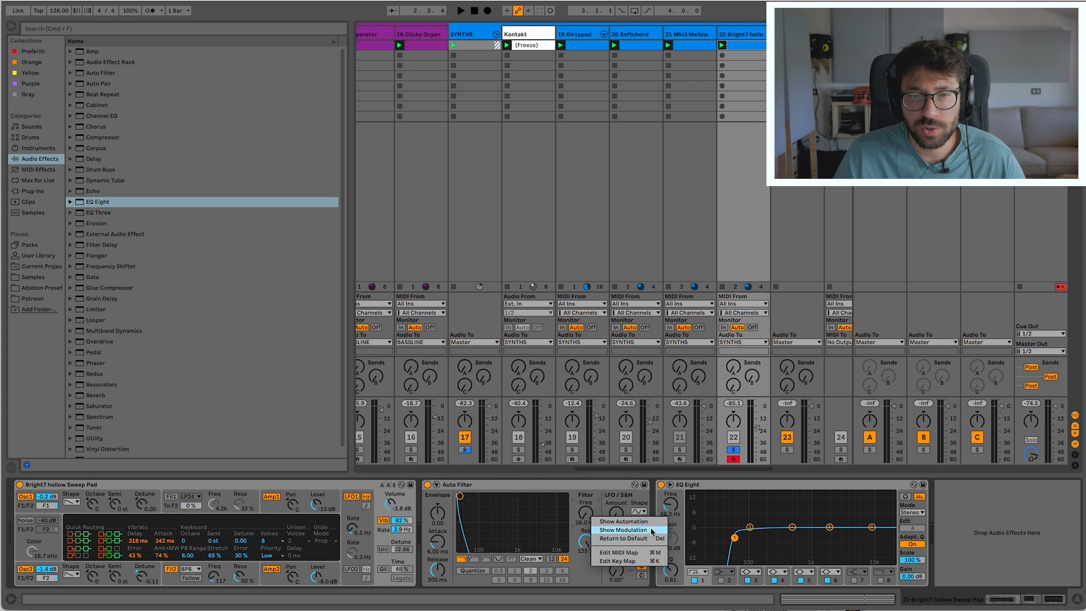
click(623, 530)
key(space)
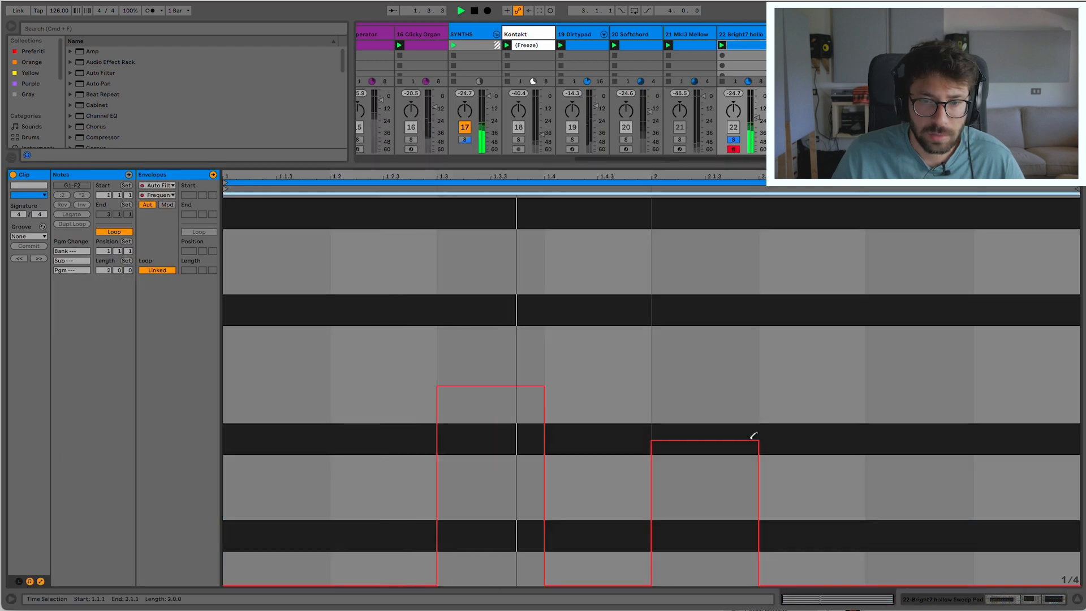
Shape the Auto Filter frequency envelope across the two-bar pad clip, adjust its peak at 2.2.3 and final level, and audition it.
click(701, 406)
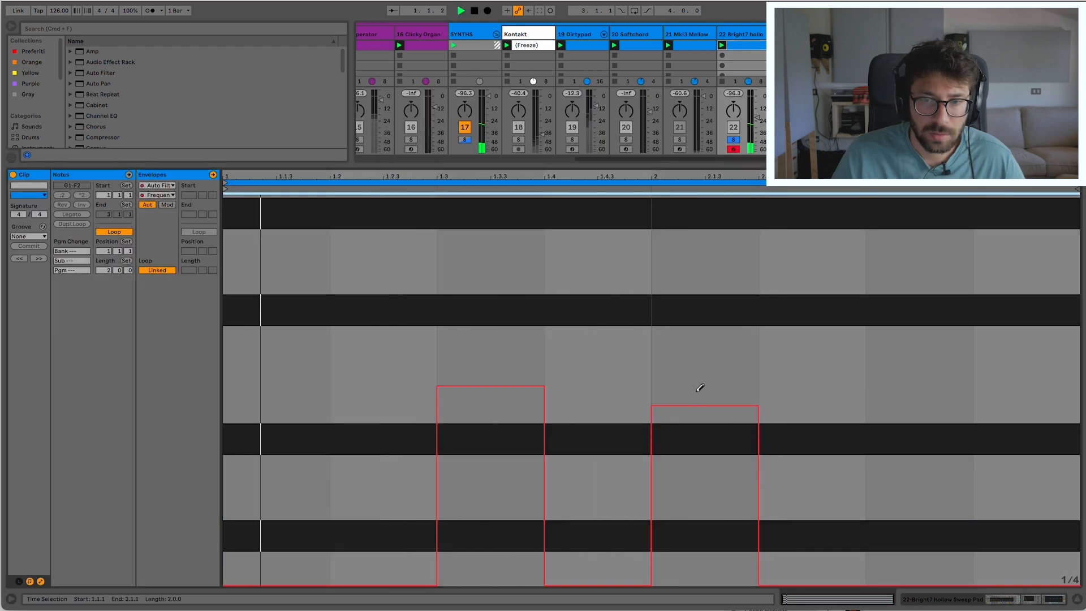
click(473, 335)
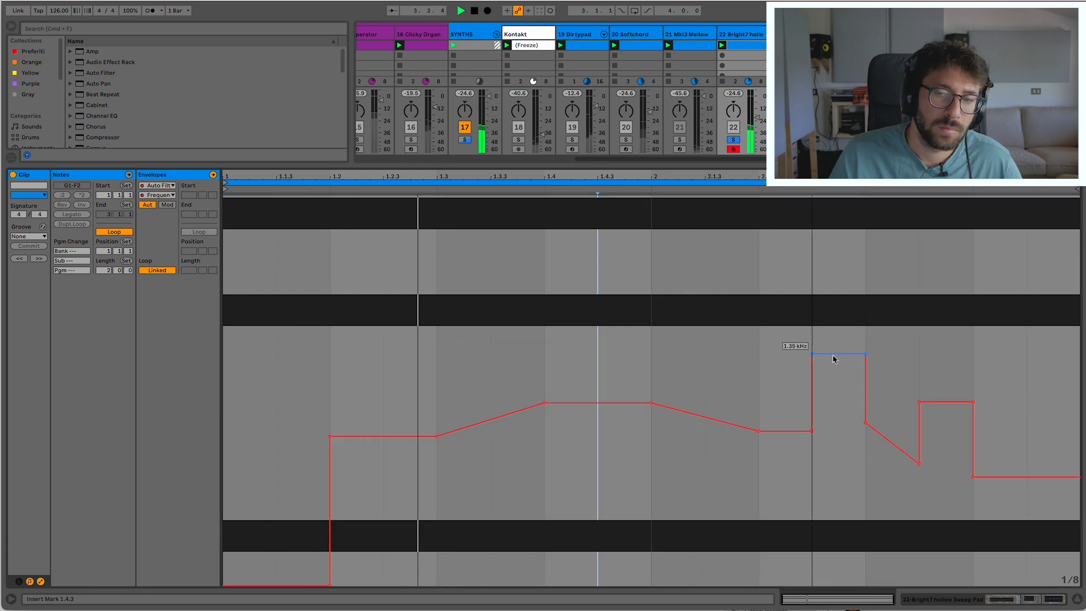
click(833, 359)
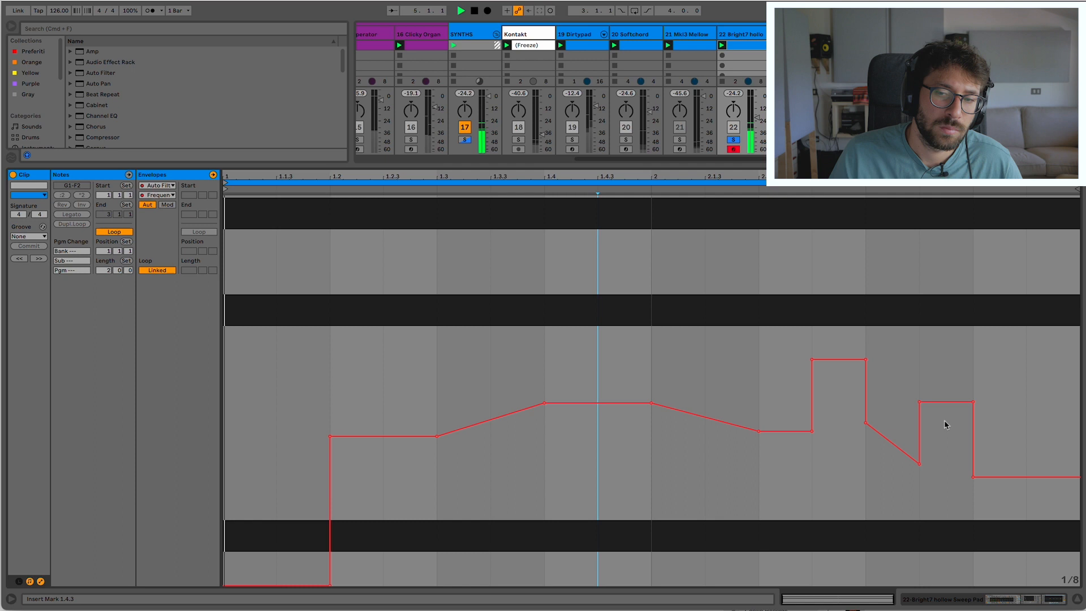
drag(1003, 480, 1004, 485)
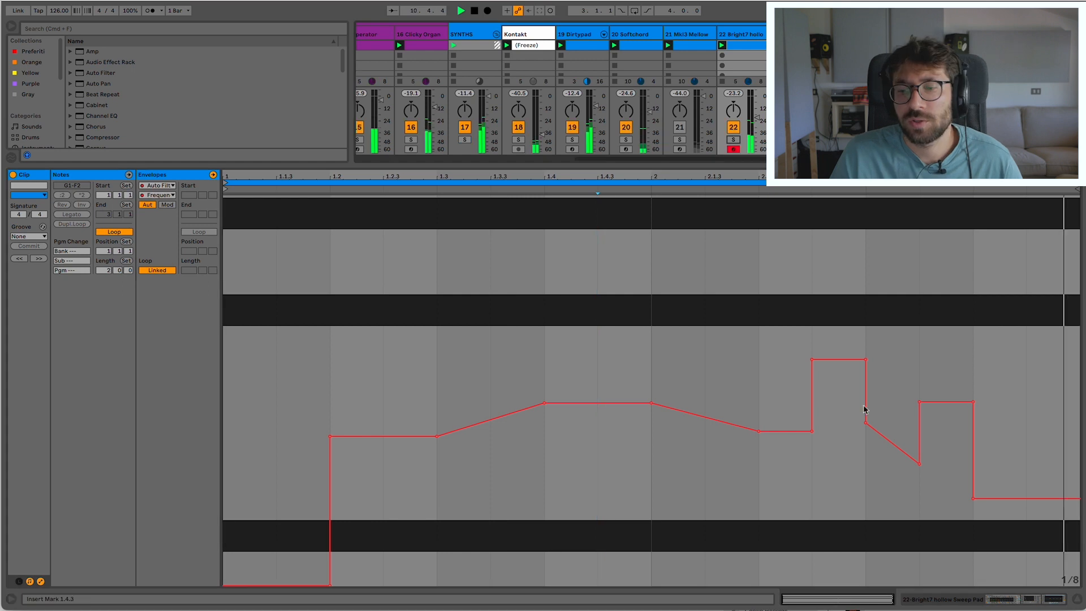
key(space)
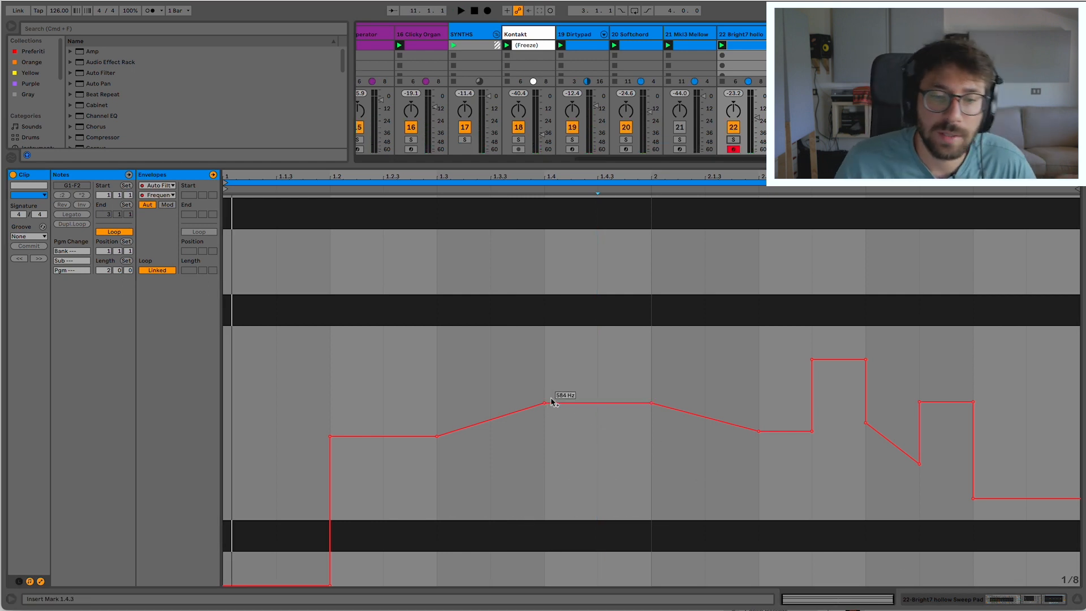
key(space)
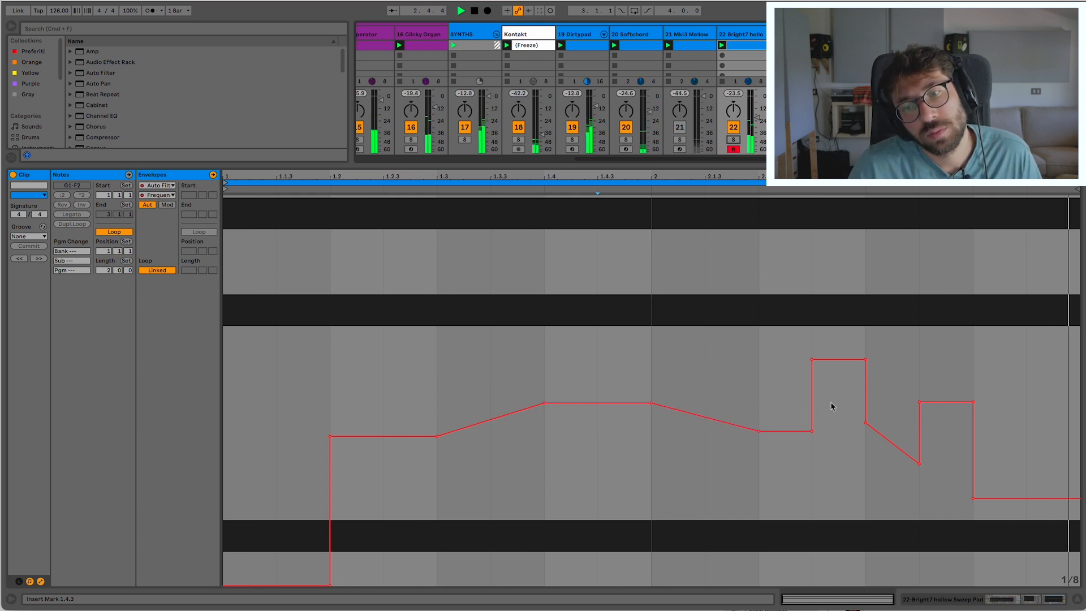
Extend the pad clip's loop to four bars and add a Chorus after the track's EQ Eight.
click(721, 182)
click(738, 187)
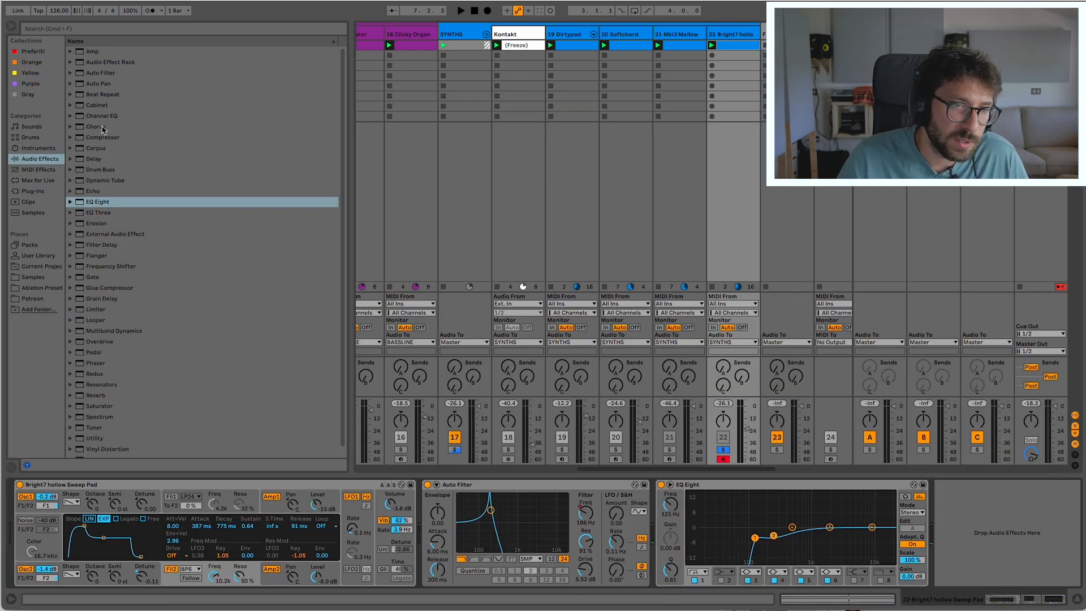
double_click(103, 126)
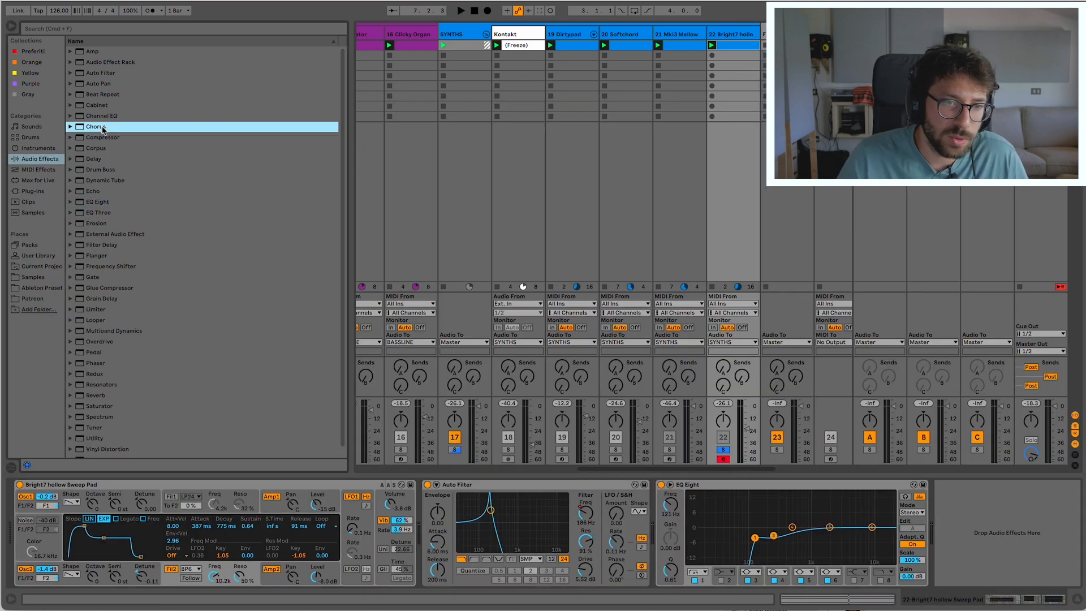
key(space)
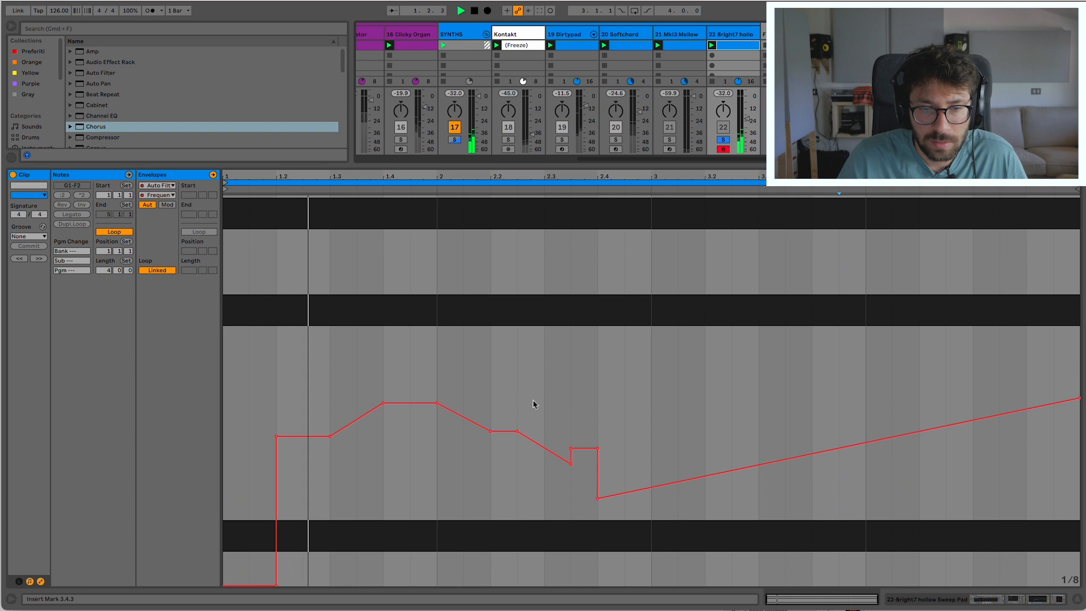
Raise the filter frequency envelope segment at 2.2 to 413 Hz, level the point at 2.3.3 with it, and unsolo the pad track.
drag(509, 431, 505, 440)
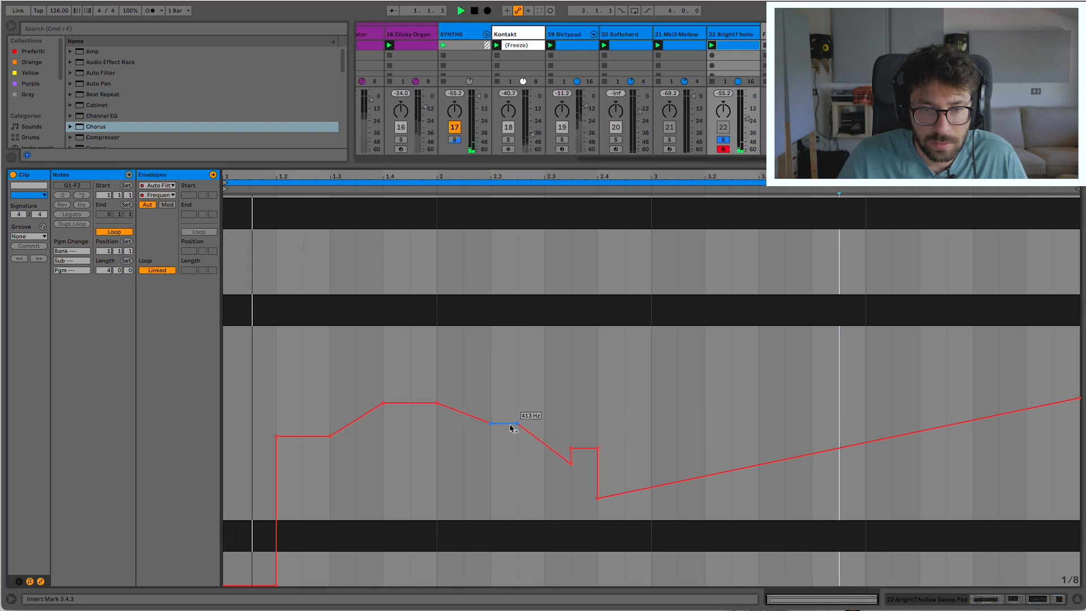
drag(571, 464, 570, 430)
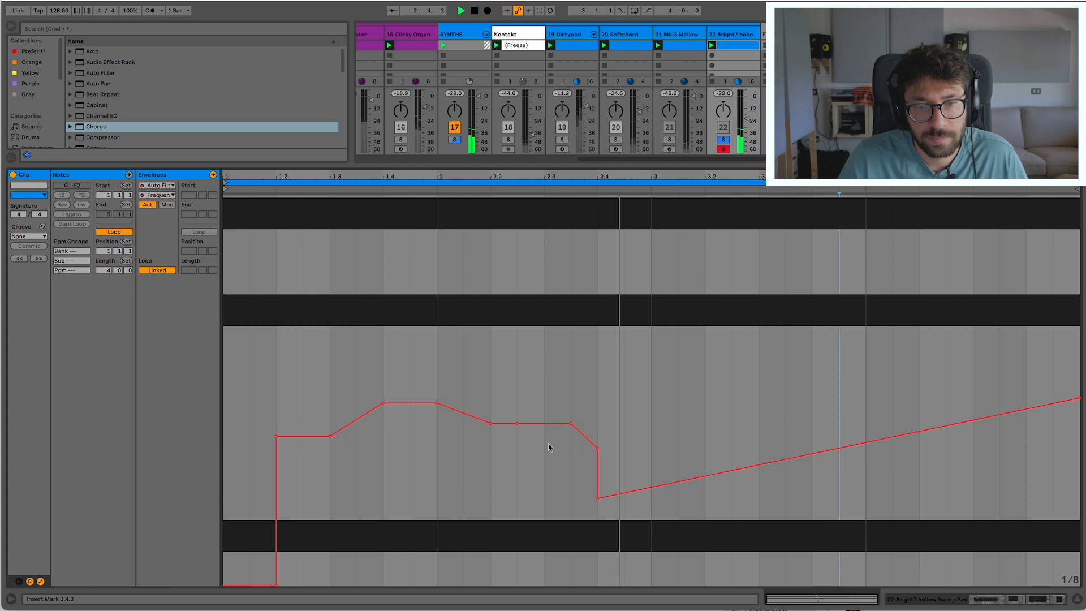
click(598, 449)
click(722, 131)
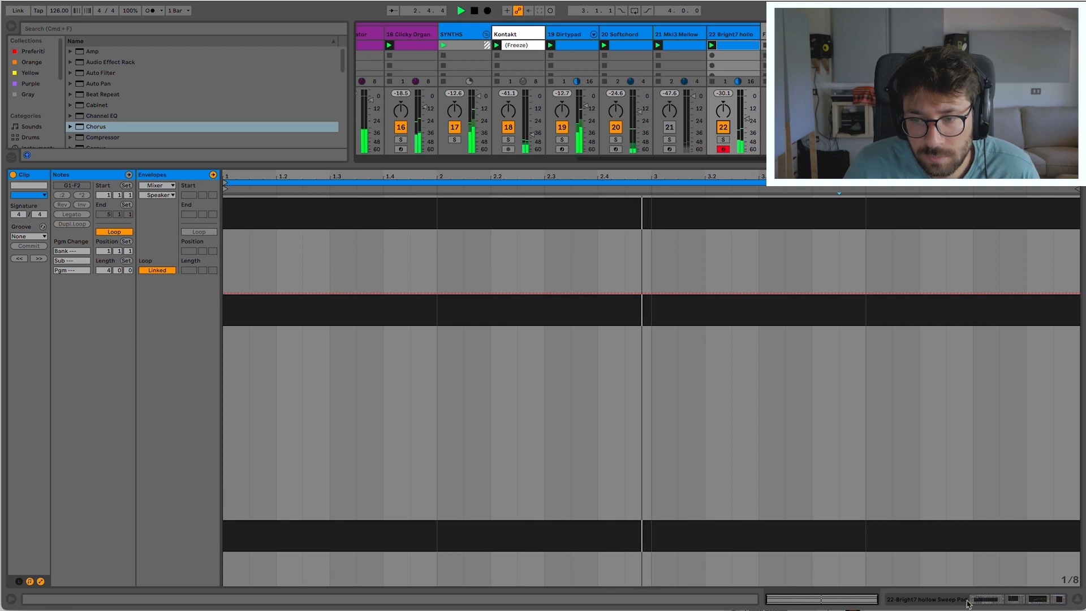
Reopen the clip automation envelope of the pad track's Auto Filter frequency and review it during playback.
key(shift+Tab)
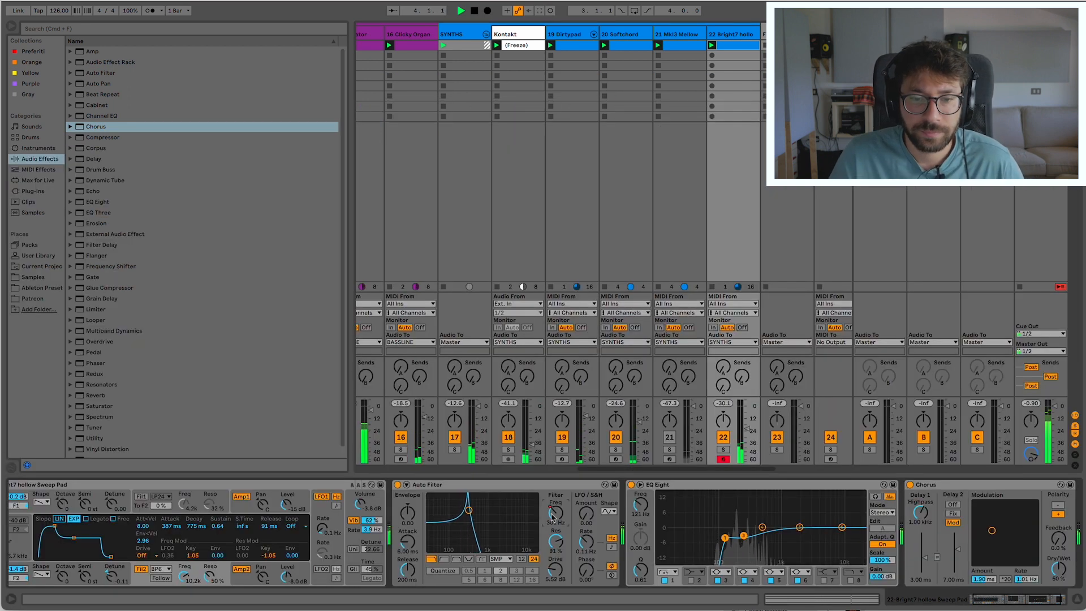
right_click(555, 511)
click(582, 528)
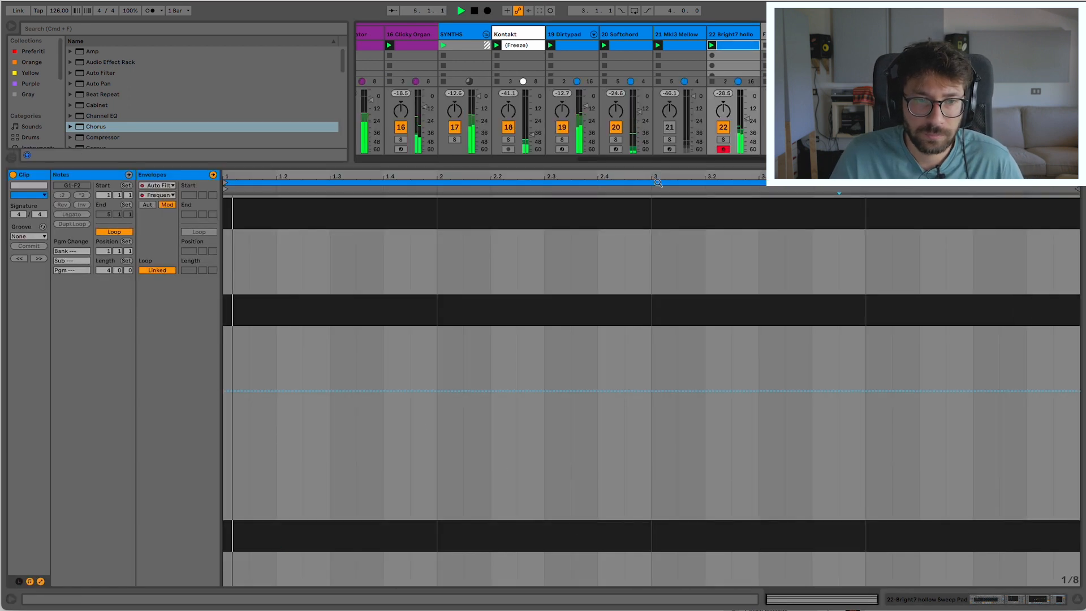
click(147, 204)
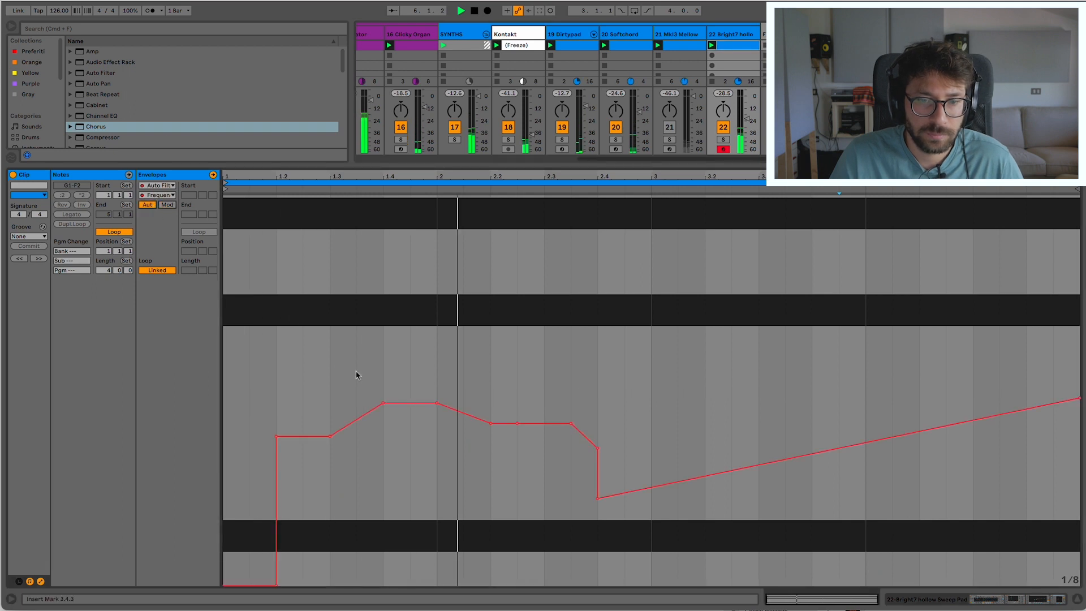
mouse_move(491, 426)
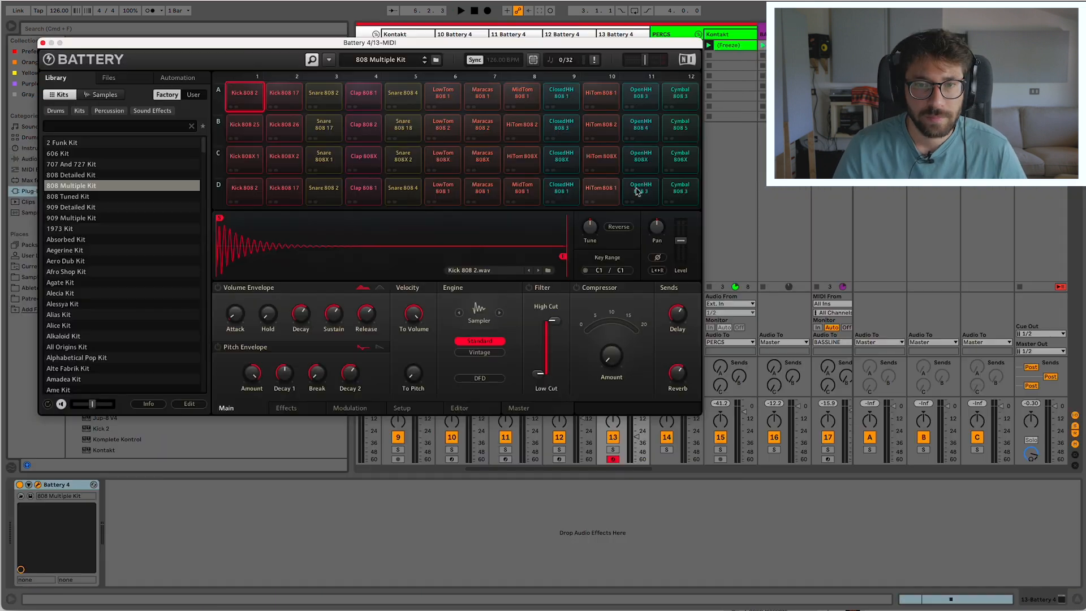
Choose the OpenHH 808X cell in Battery's 808 Multiple Kit and lengthen the second note in track 13's clip.
click(637, 192)
click(638, 160)
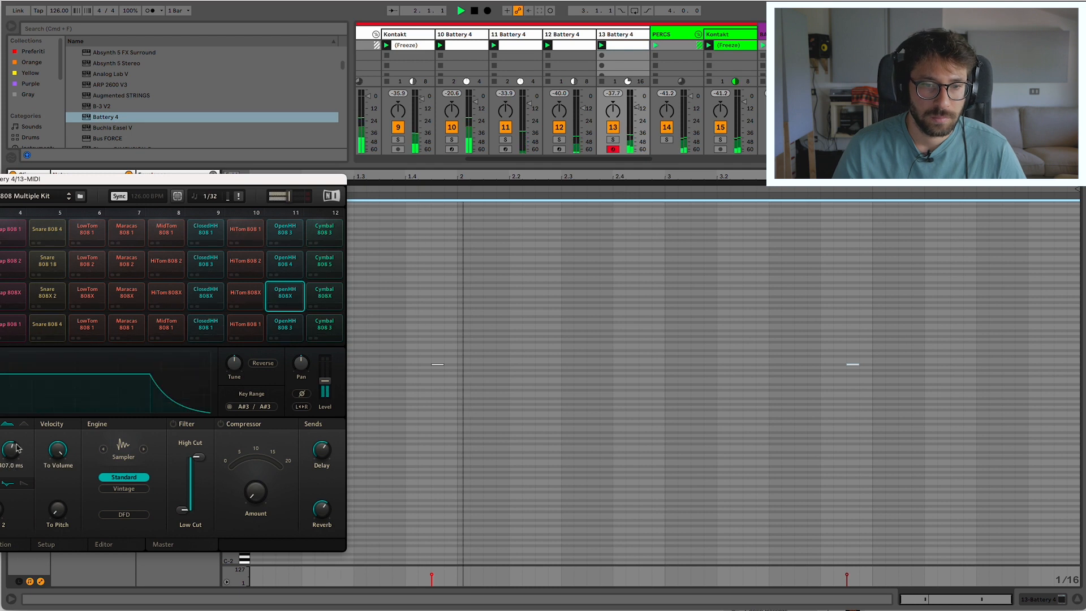
click(855, 365)
drag(860, 365, 924, 365)
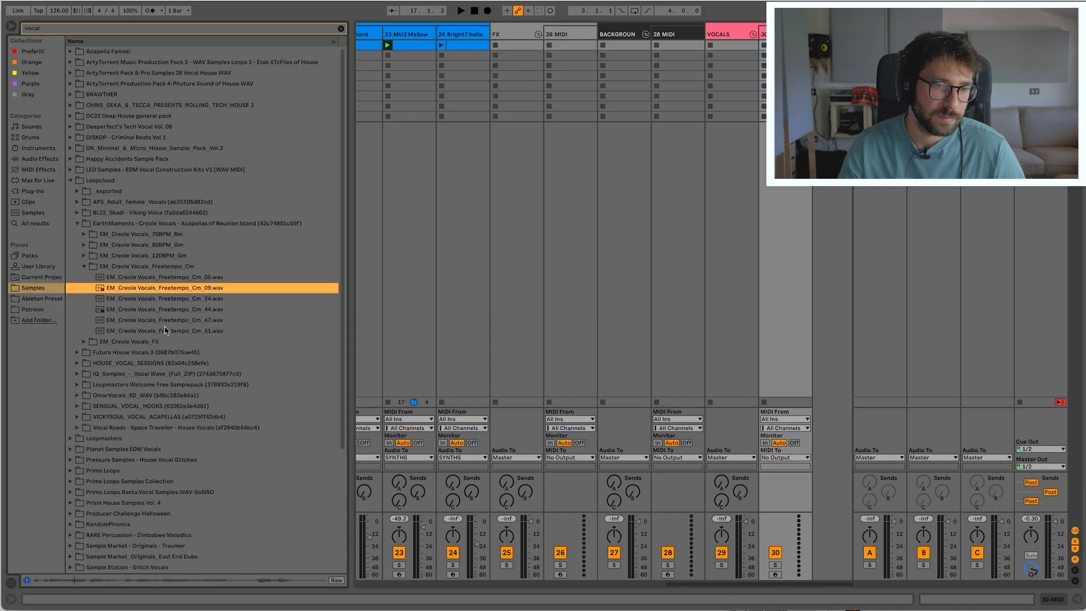
Audition the freetempo Creole vocal samples and place EM_Creole Vocals_Freetempo_Cm_51.wav in the first clip slot of track 30.
click(165, 330)
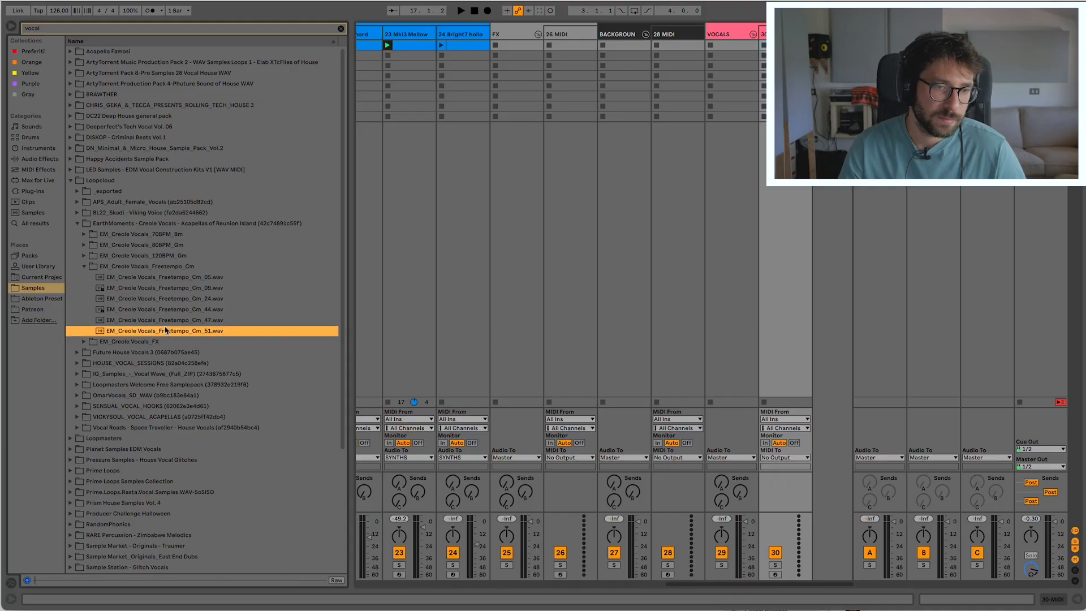
click(160, 321)
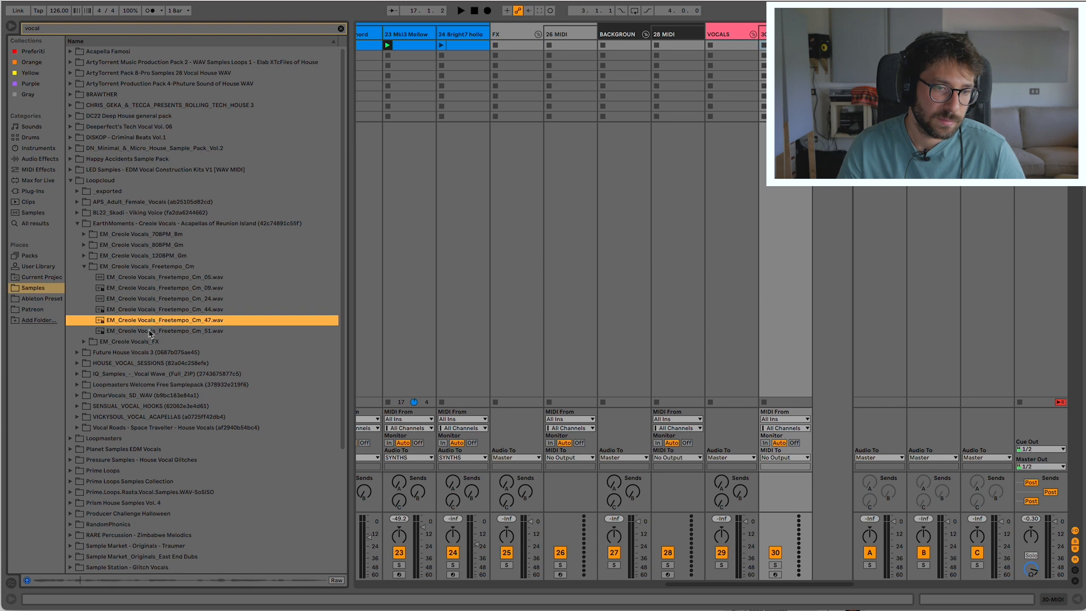
click(150, 332)
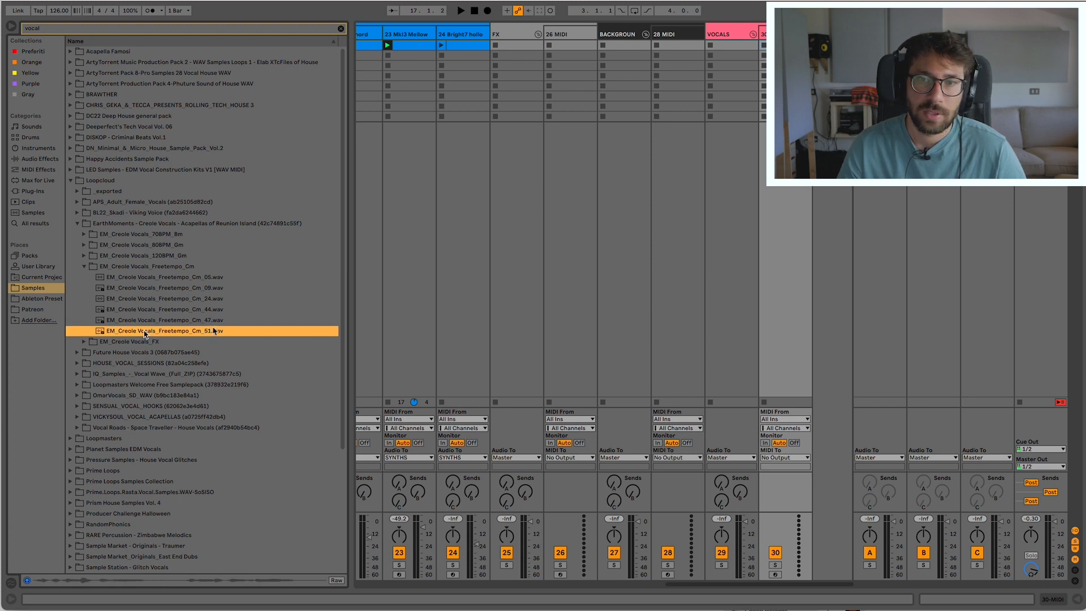
drag(150, 331, 785, 46)
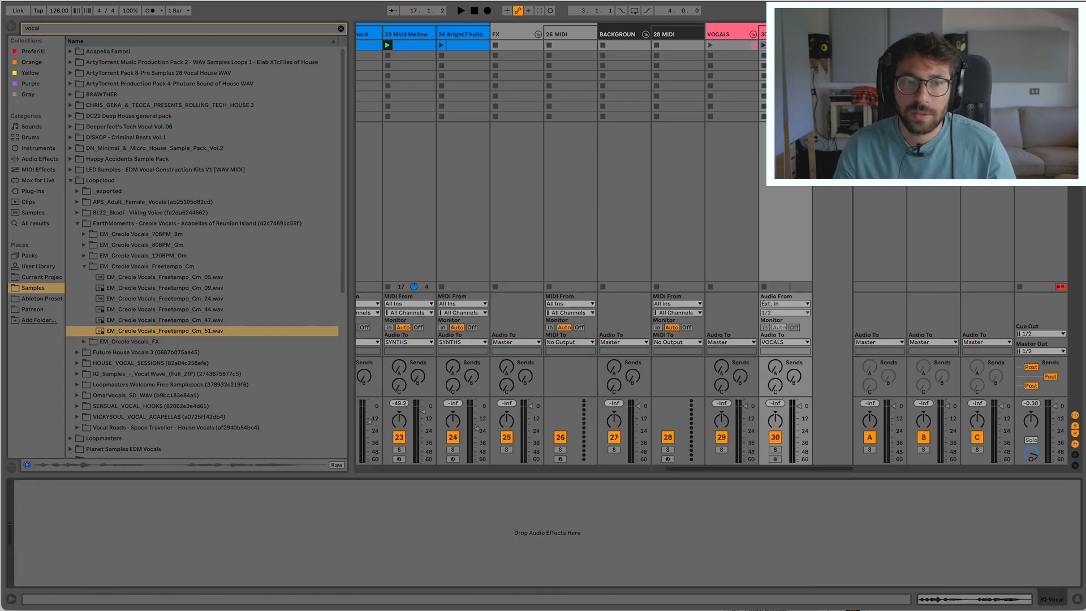
Clear the browser search and add a Vocoder audio effect to vocal track 30.
click(17, 149)
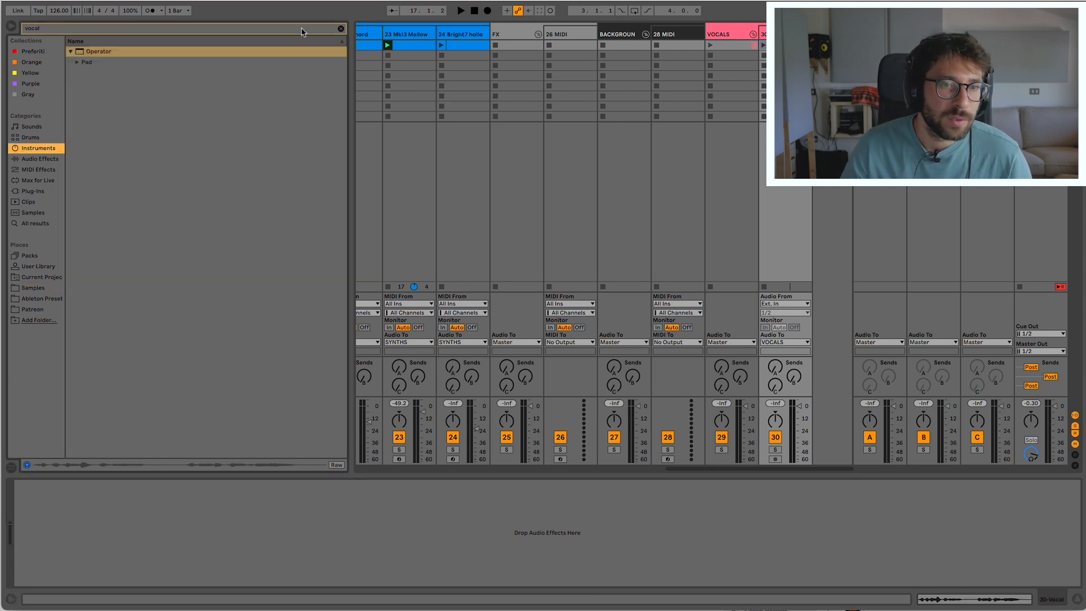
click(341, 30)
click(40, 159)
Set the Vocoder's carrier to External with 21-Dirtypad as its audio source, launch the vocal clip and solo the vocal track.
click(63, 505)
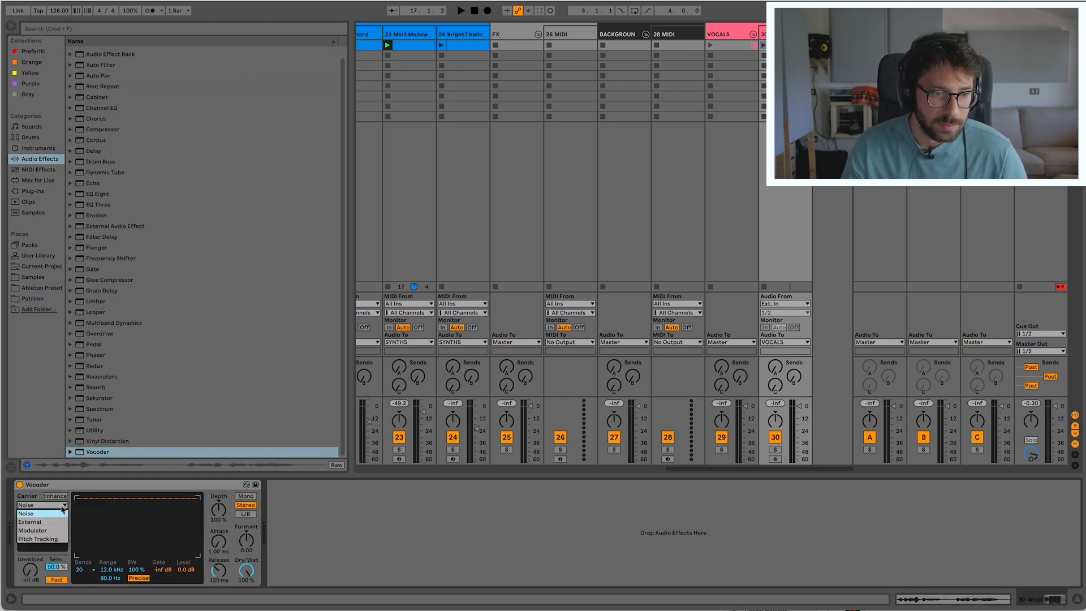
click(60, 522)
click(63, 520)
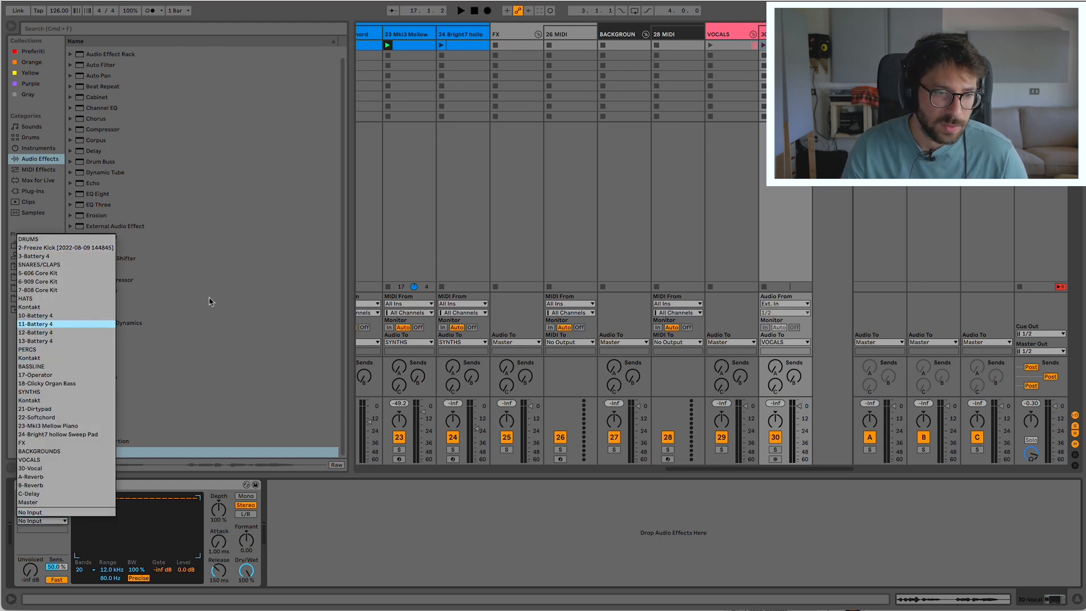
click(62, 409)
click(763, 45)
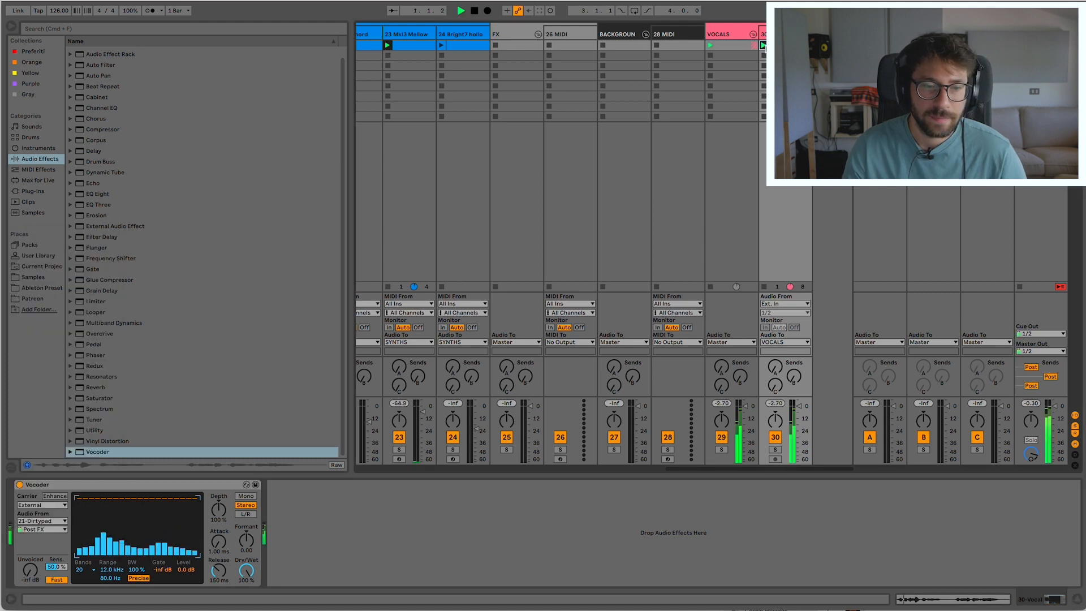
click(774, 450)
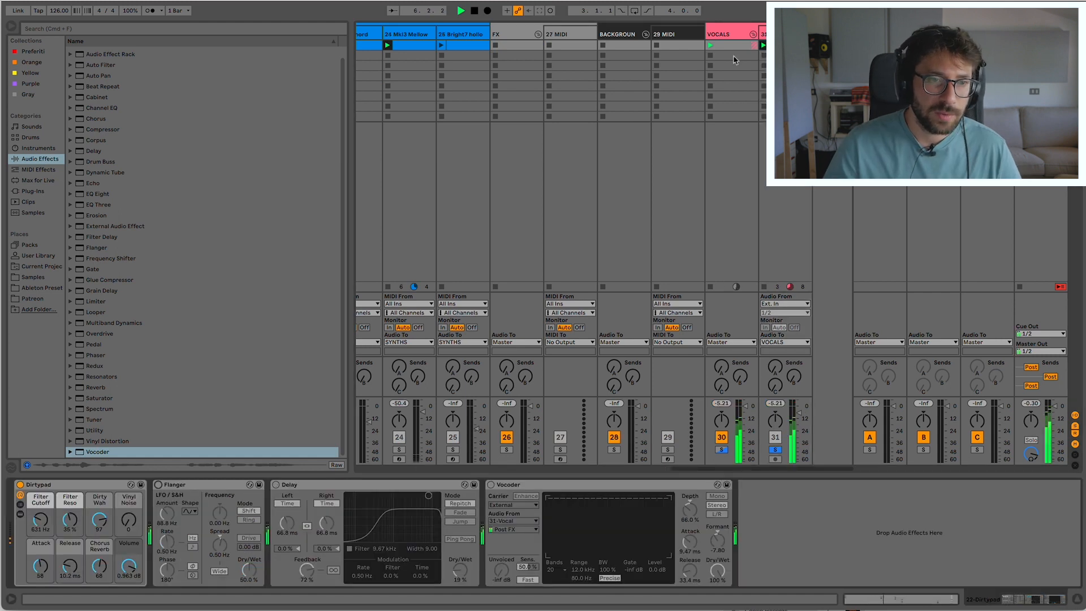
Browse the vocal samples and place 89_SD_Omar_Spoken_08.wav on the vocal track.
click(22, 191)
click(33, 276)
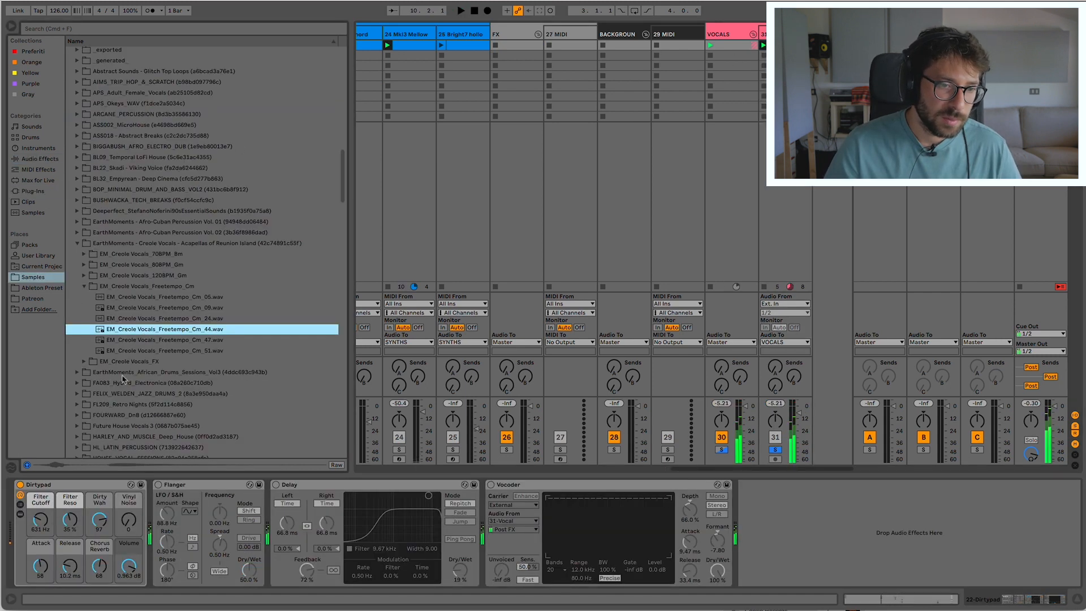
click(77, 328)
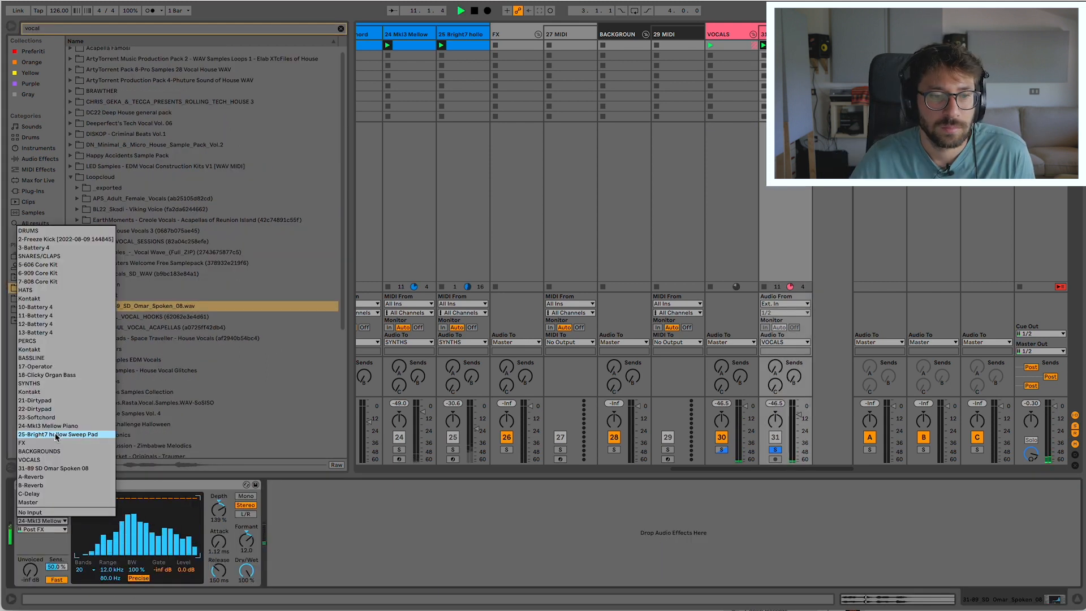
Set the Vocoder's external carrier source to 25-Bright7 hollow Sweep Pad and unsolo vocal track 31.
click(57, 434)
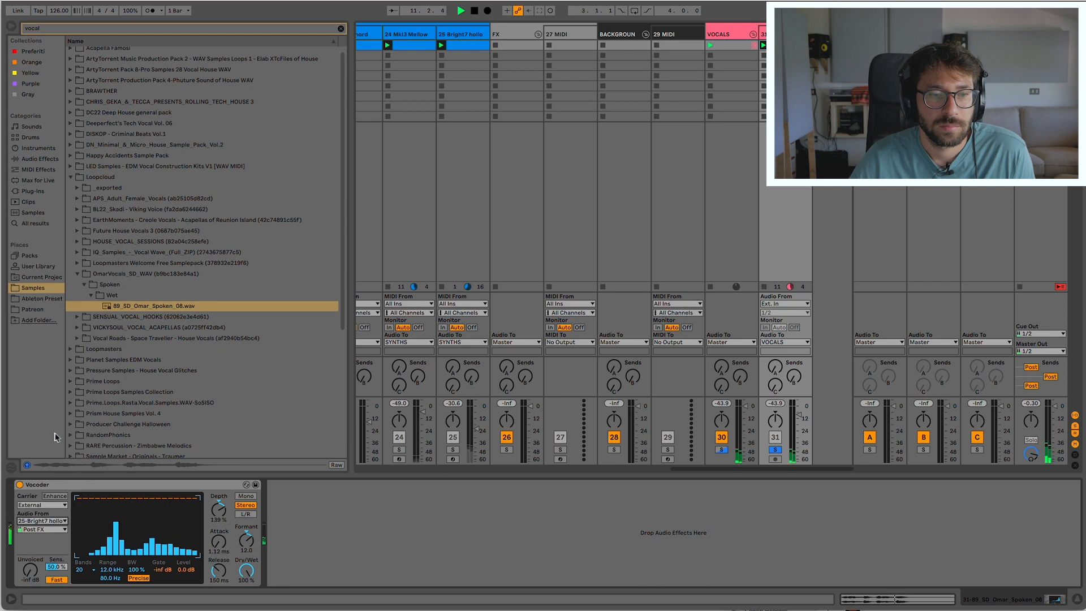
click(775, 449)
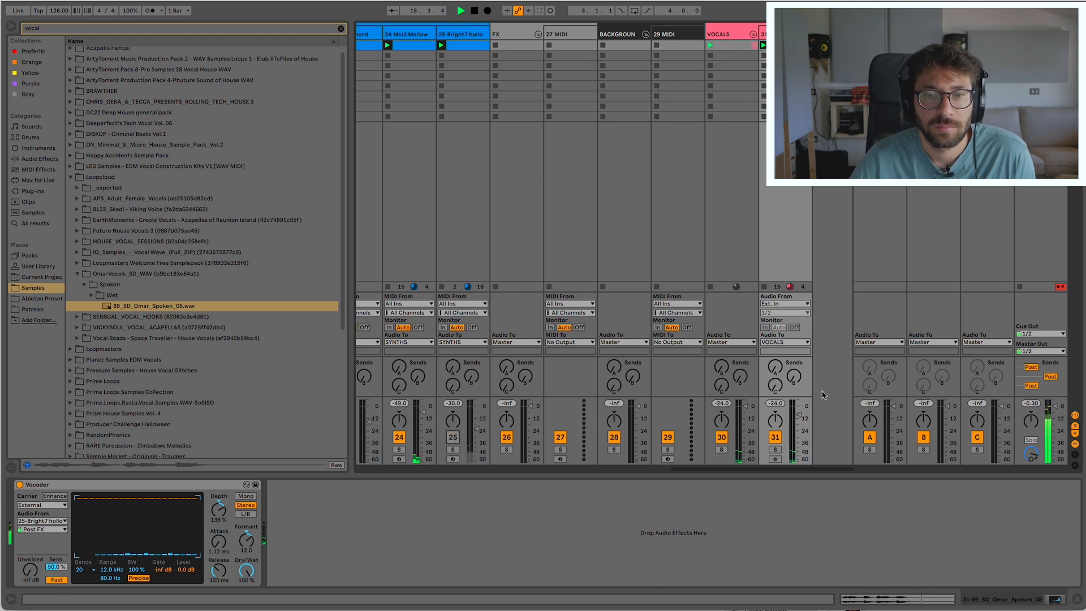
scroll(804, 419, up, 5)
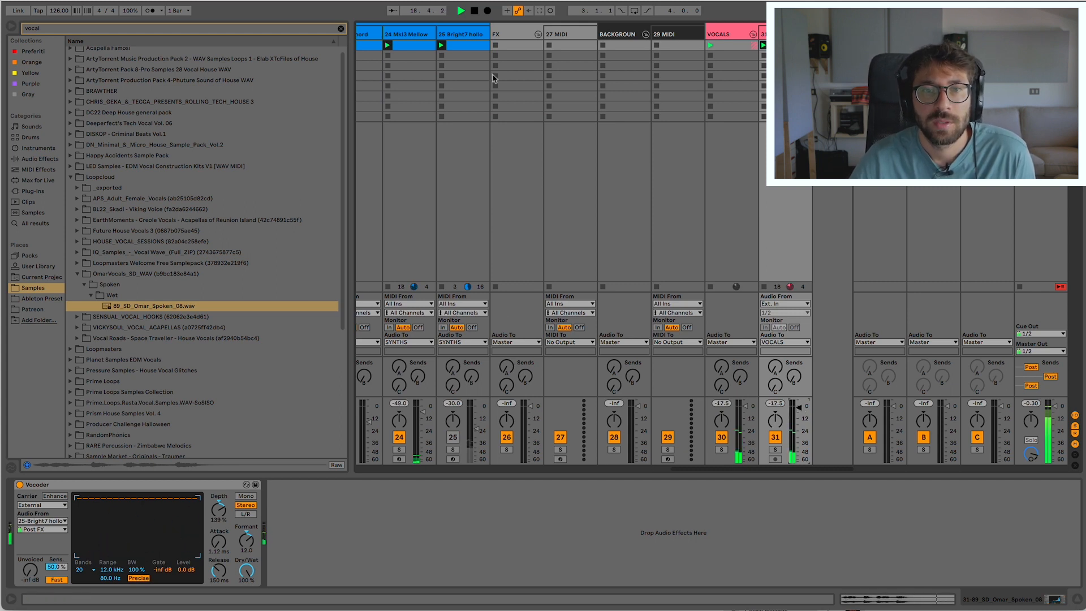
Duplicate the Bright7 hollow Sweep Pad track and set the vocal track's Vocoder carrier source to the duplicate, track 26.
click(464, 36)
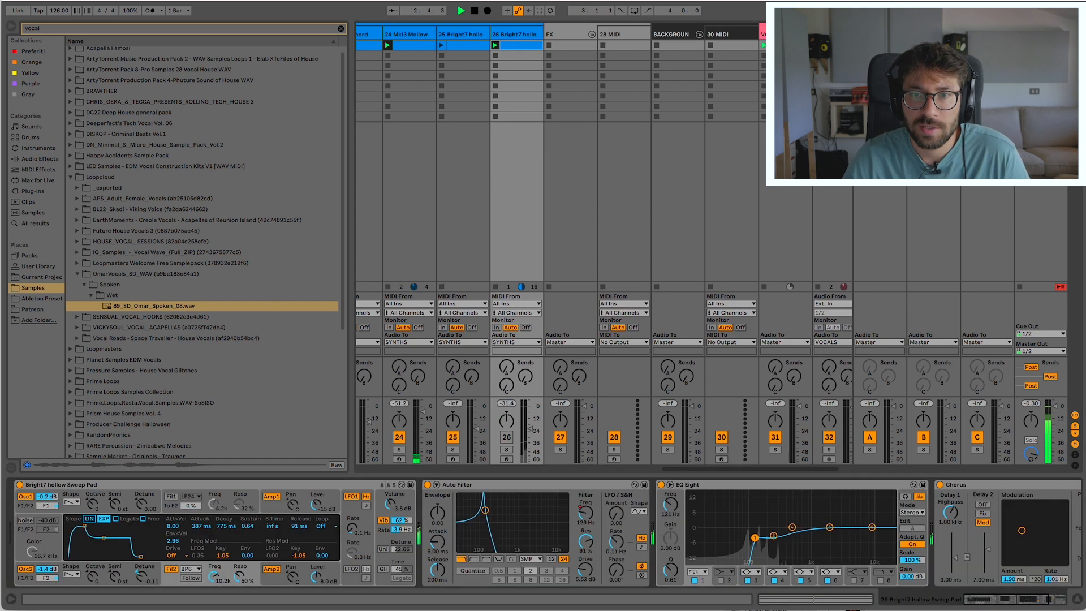
key(ctrl+d)
scroll(720, 105, right, 3)
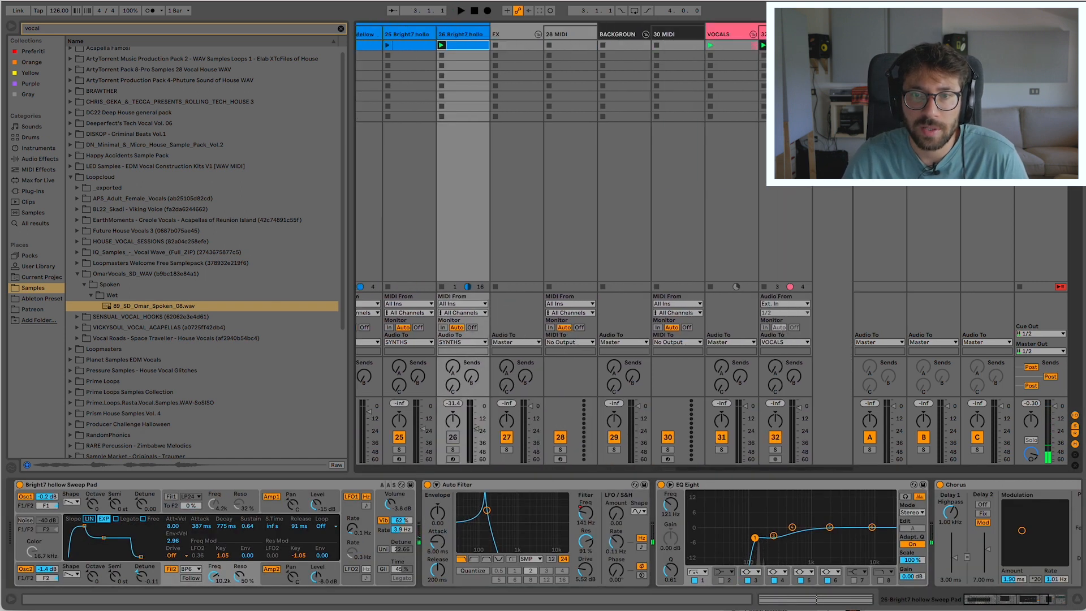
click(787, 85)
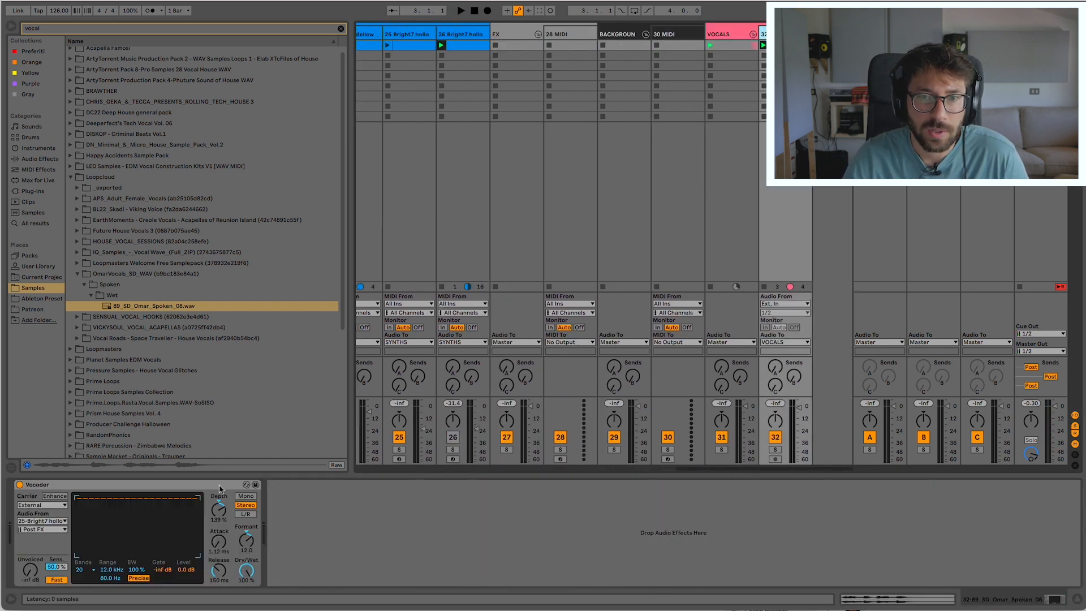
click(42, 521)
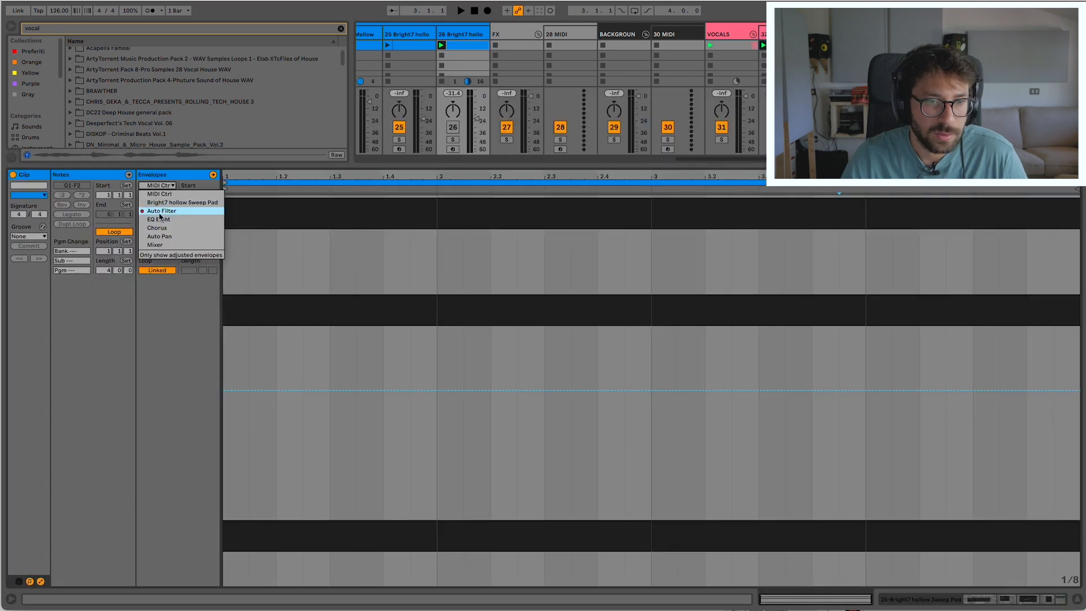
Show the Auto Filter frequency envelope in track 26's pad clip and loop the two bars from 2.1.1 to 4.1.1.
click(156, 209)
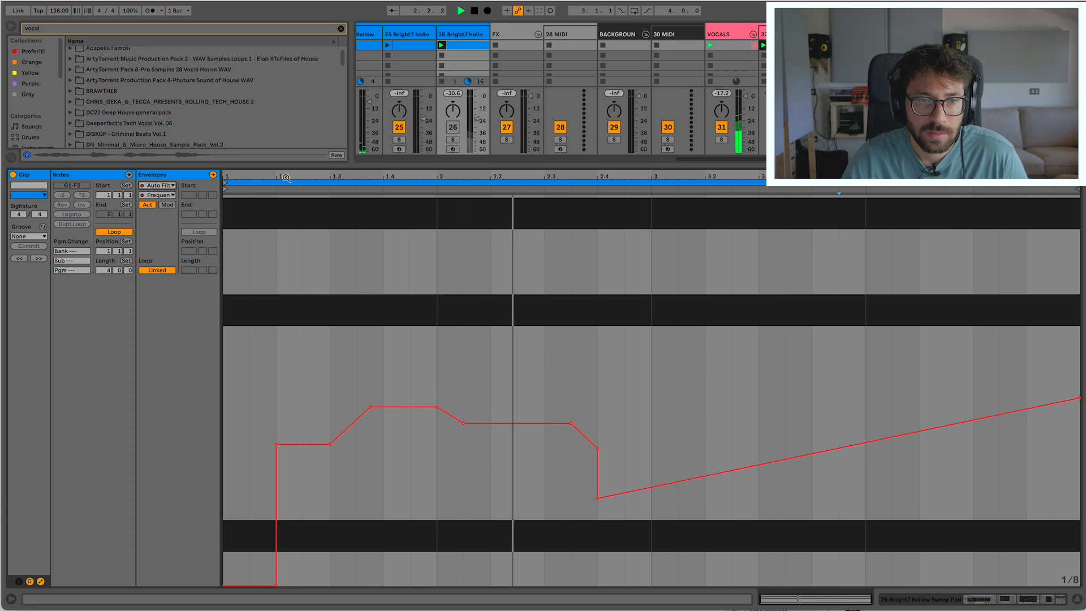
drag(226, 181, 439, 182)
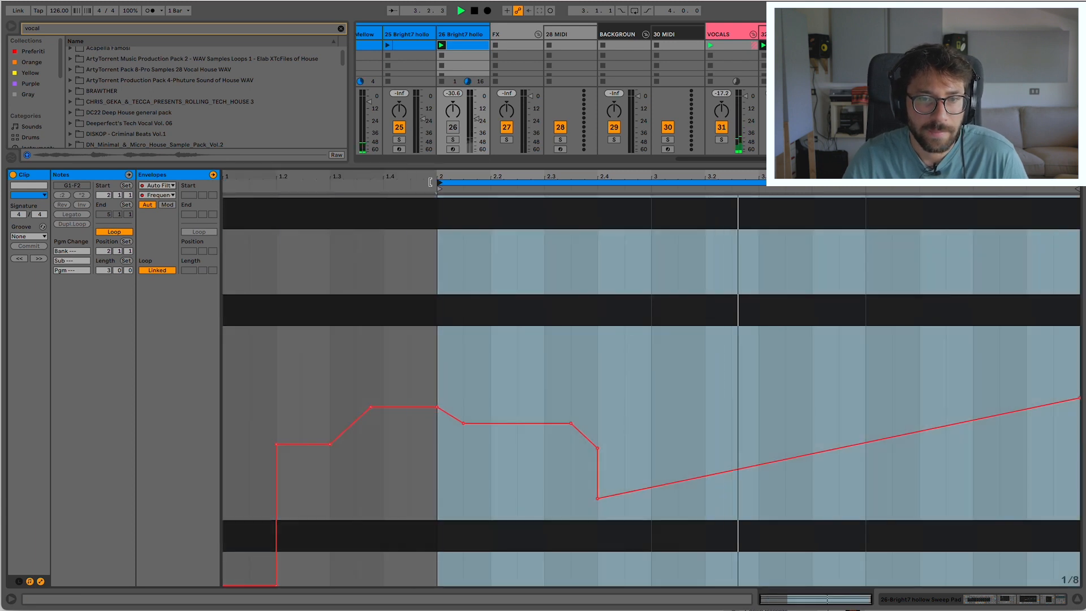
drag(1059, 186, 654, 222)
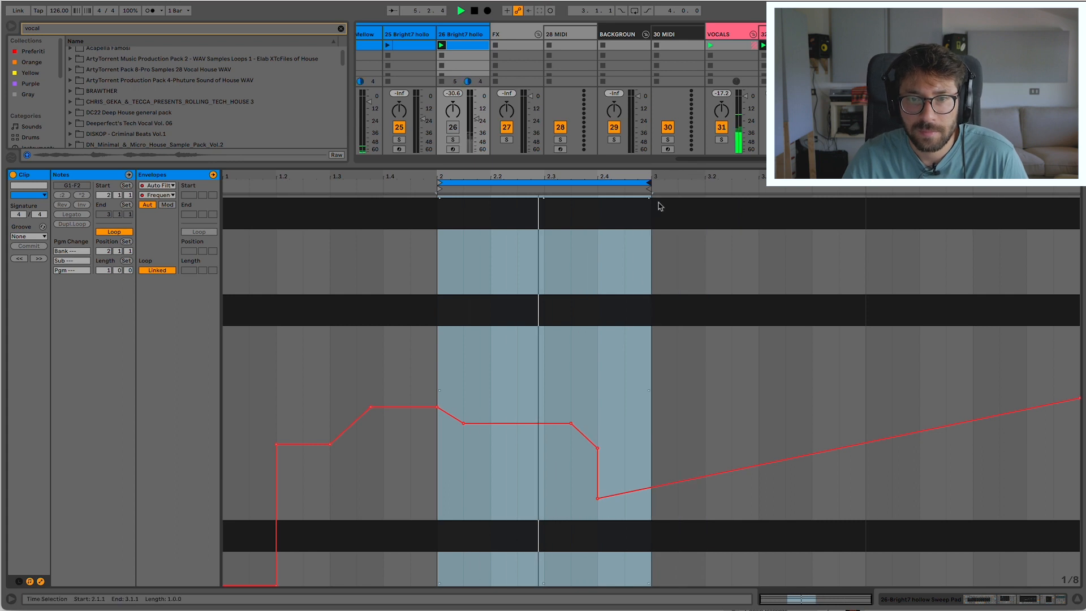
drag(650, 182, 862, 193)
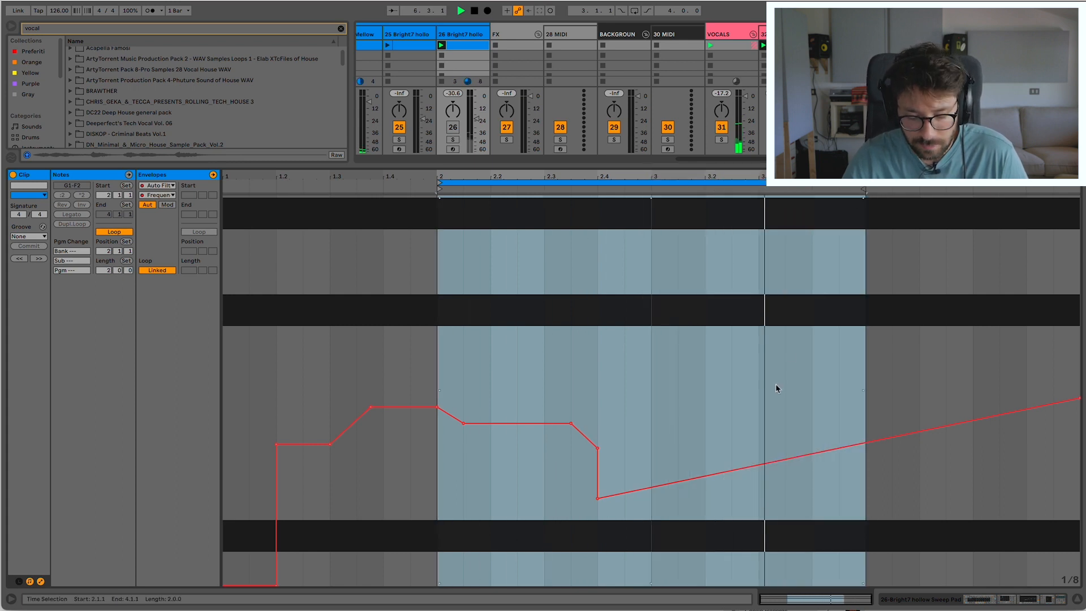
Draw a stepped rise and fall in the filter frequency envelope between about 3.1.3 and 3.4.
drag(723, 373, 691, 310)
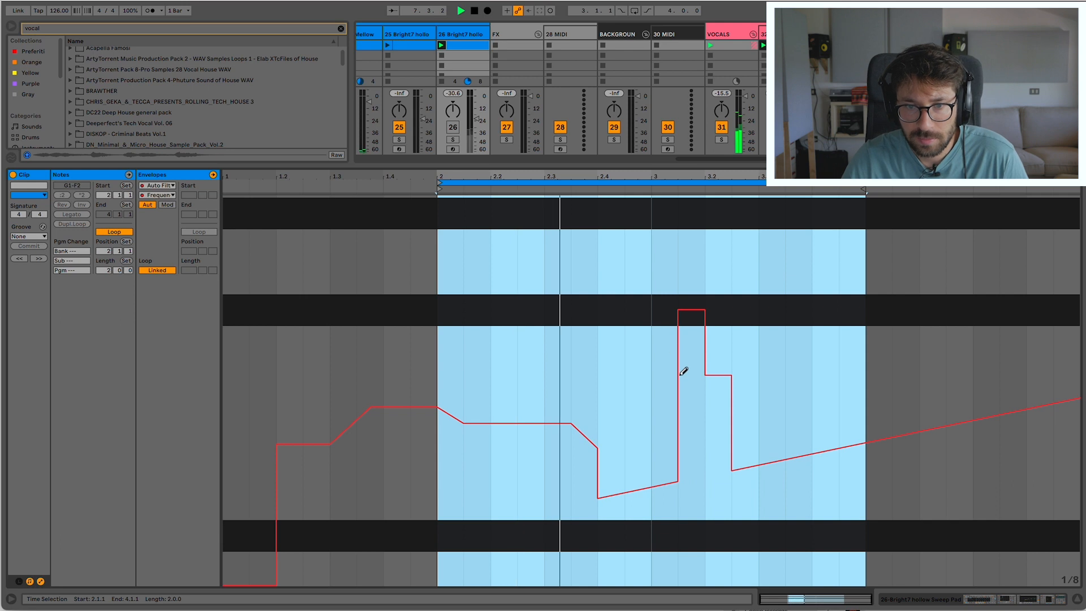
mouse_move(759, 346)
mouse_down()
mouse_move(771, 361)
mouse_move(739, 376)
mouse_move(694, 363)
mouse_move(704, 434)
mouse_up()
drag(792, 417, 728, 405)
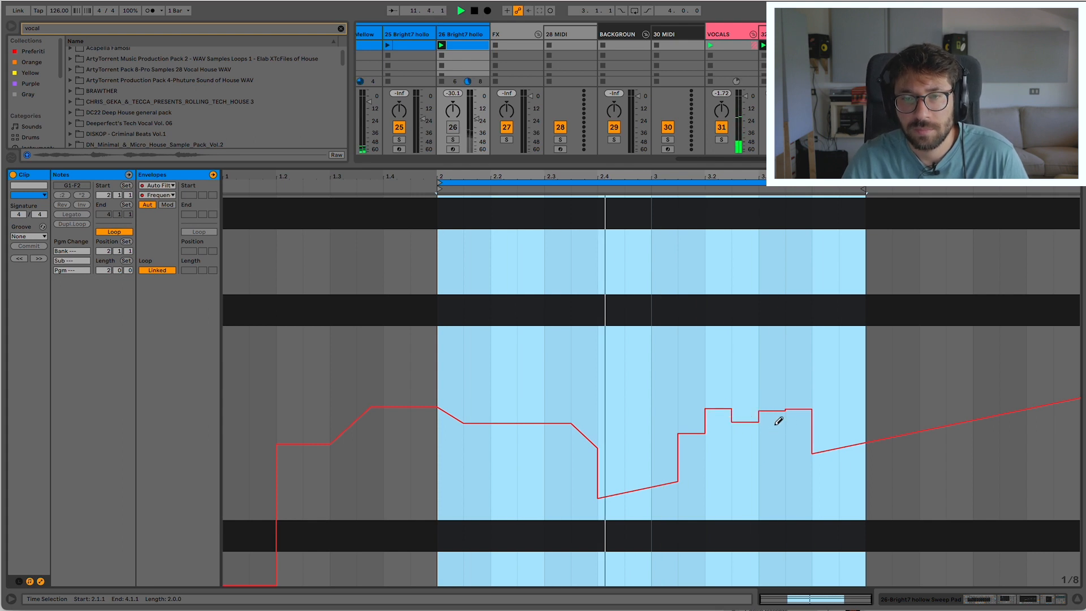
drag(811, 394, 760, 400)
click(743, 393)
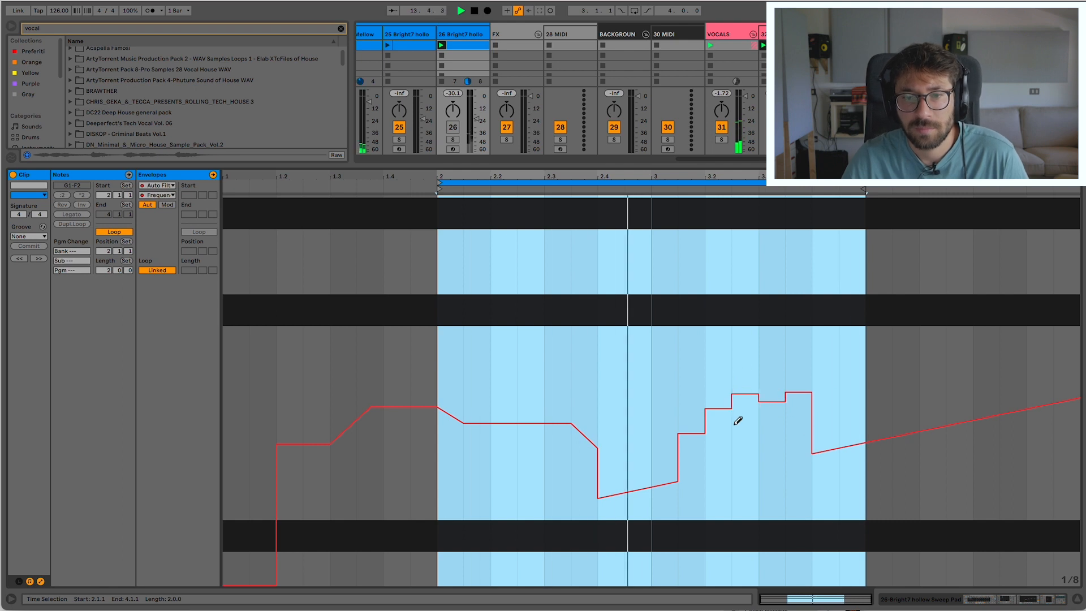
click(745, 402)
click(798, 409)
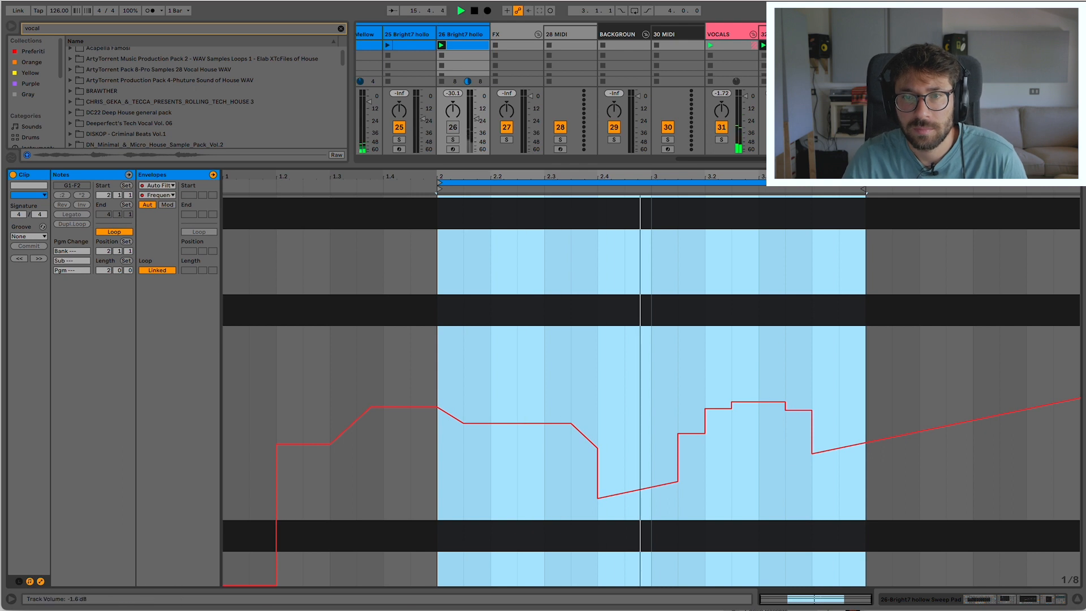
Launch the vocal clip, show the vocal track's devices and place another vocal sample from the browser on the track.
click(763, 45)
key(shift+Tab)
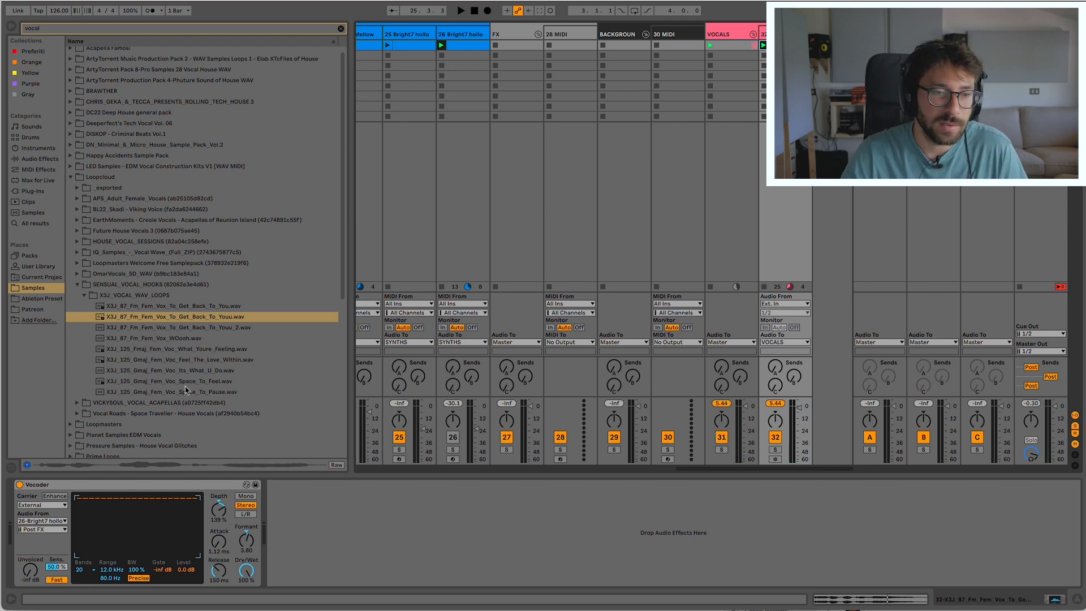
scroll(186, 389, down, 1)
click(136, 379)
drag(134, 380, 754, 136)
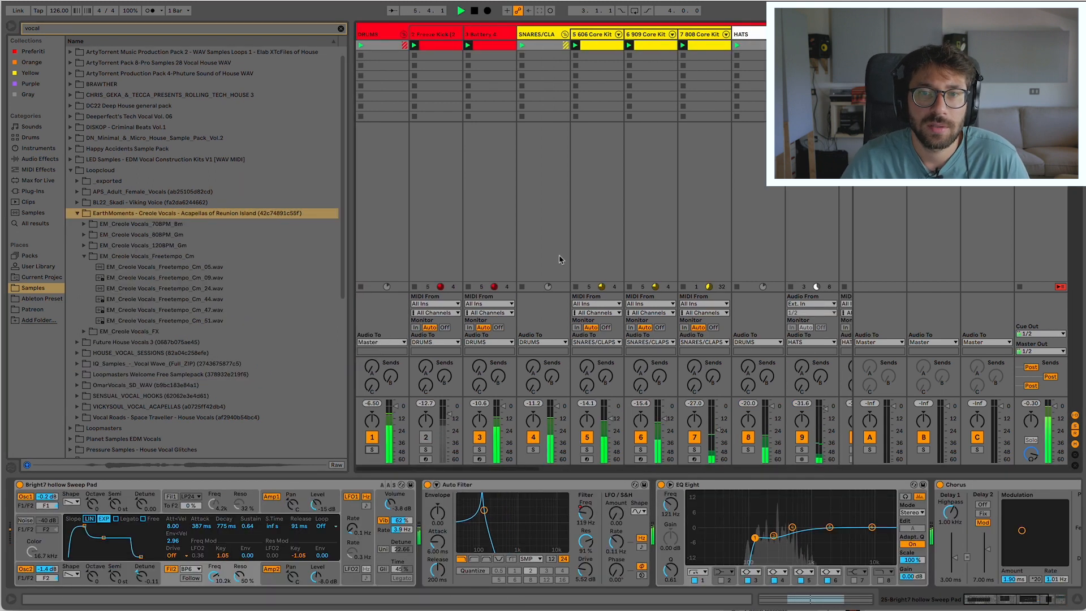
Review all track groups from the drums to the synths while the loop plays.
scroll(559, 255, right, 6)
scroll(547, 246, right, 6)
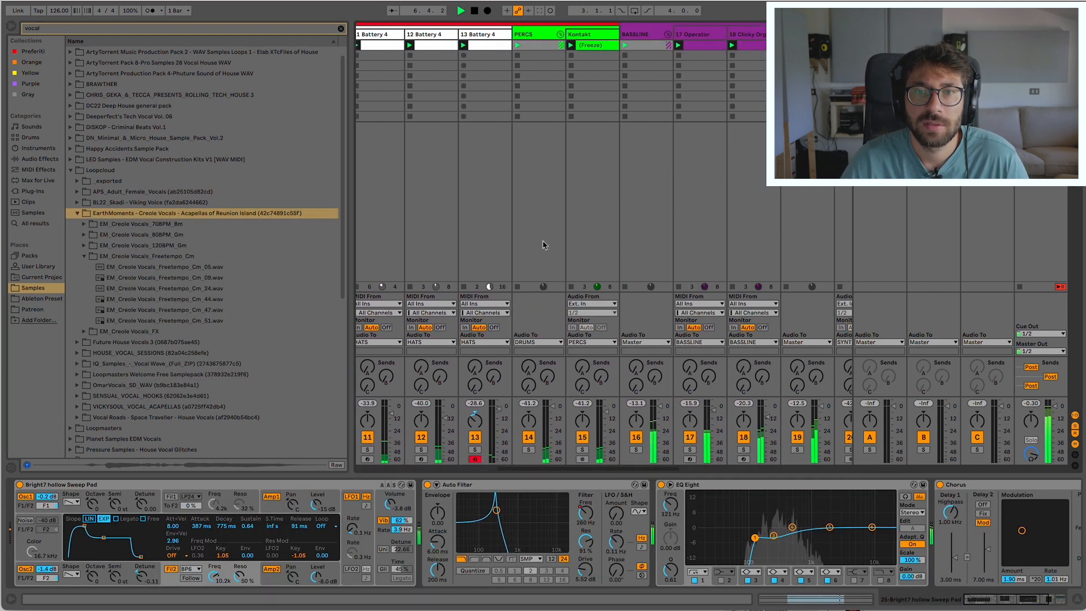
scroll(537, 243, right, 5)
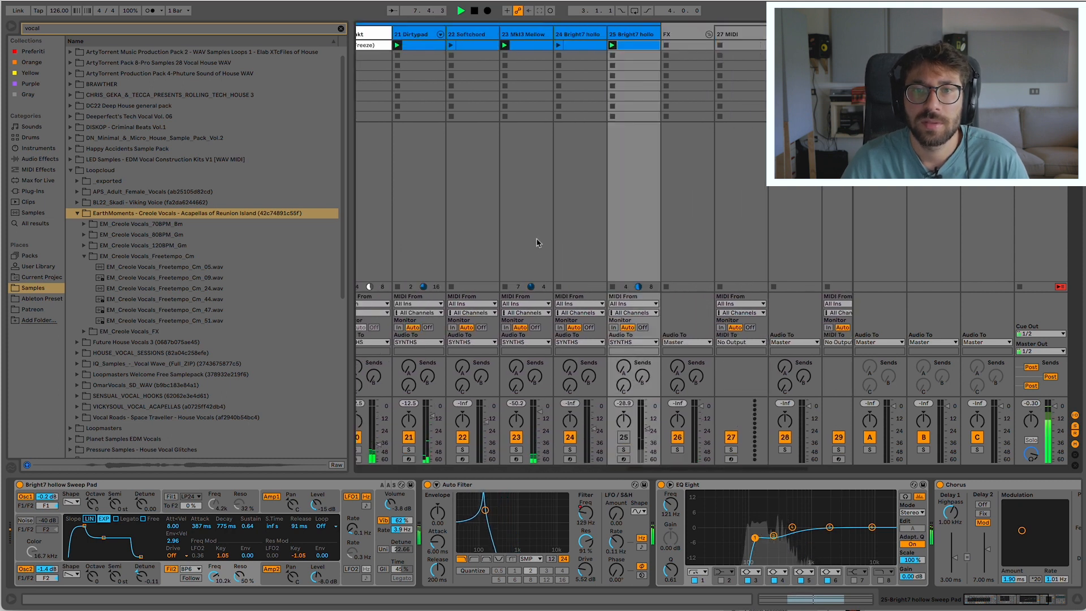
scroll(538, 247, left, 5)
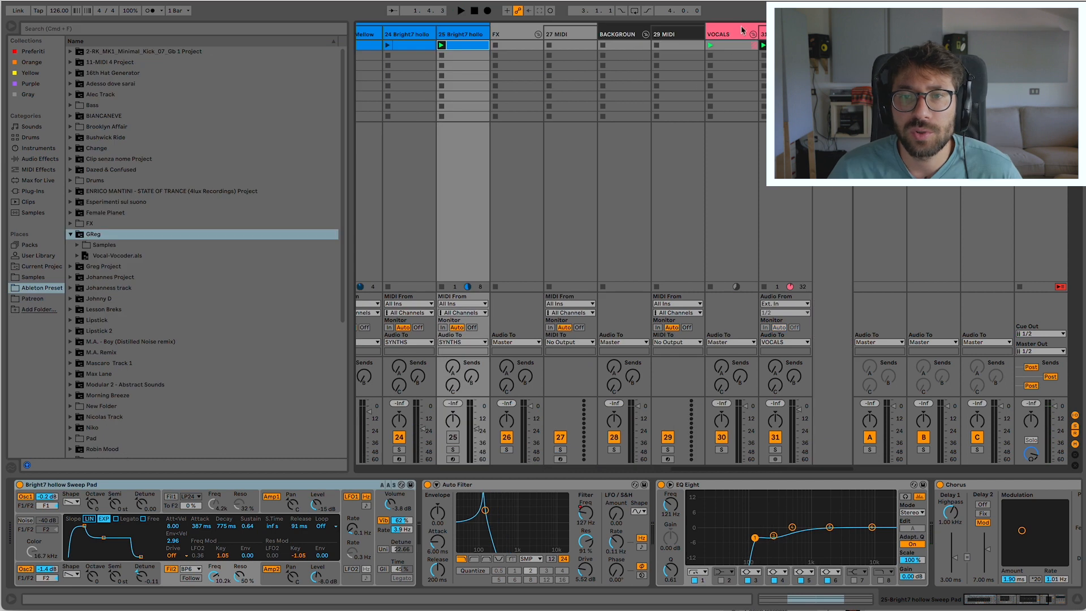
Insert a MIDI track after vocal track 31 and import the Vocal-Vocoder.als set from the Ableton Preset folder into the session.
click(743, 30)
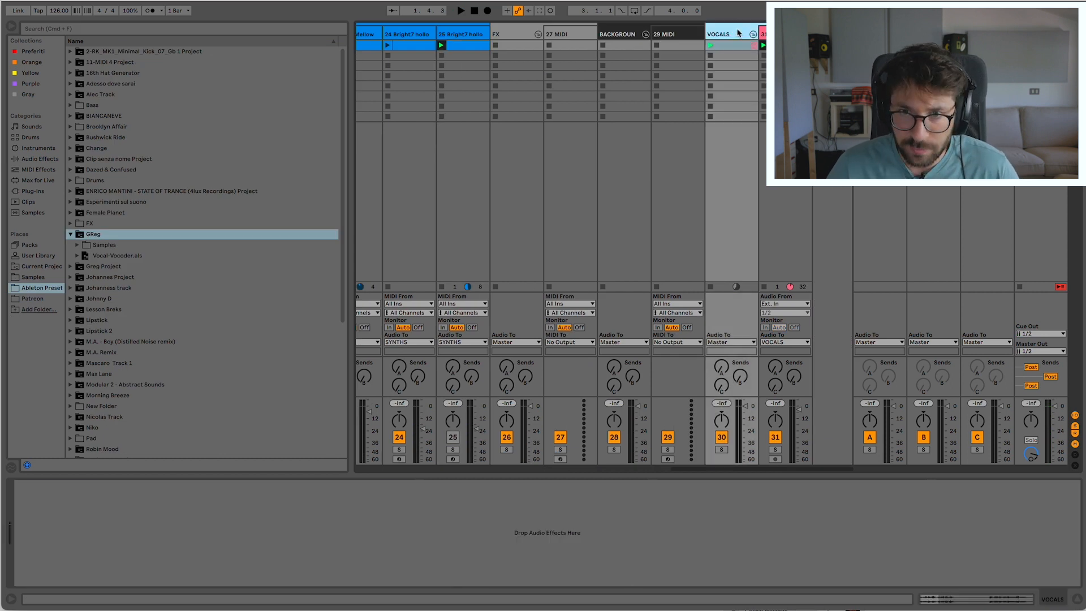
click(763, 34)
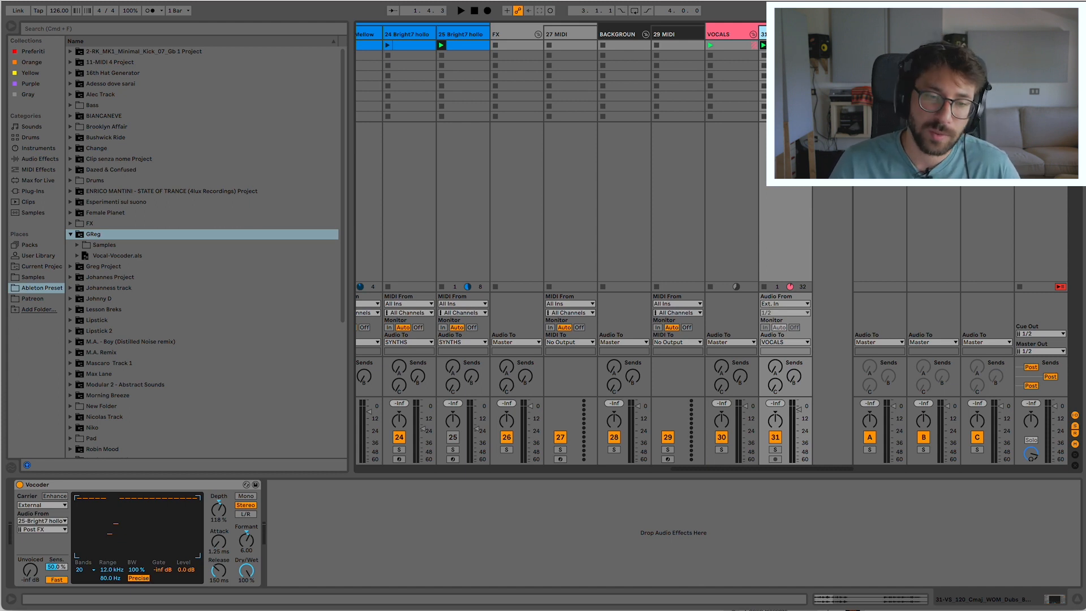
key(super+shift+t)
click(79, 257)
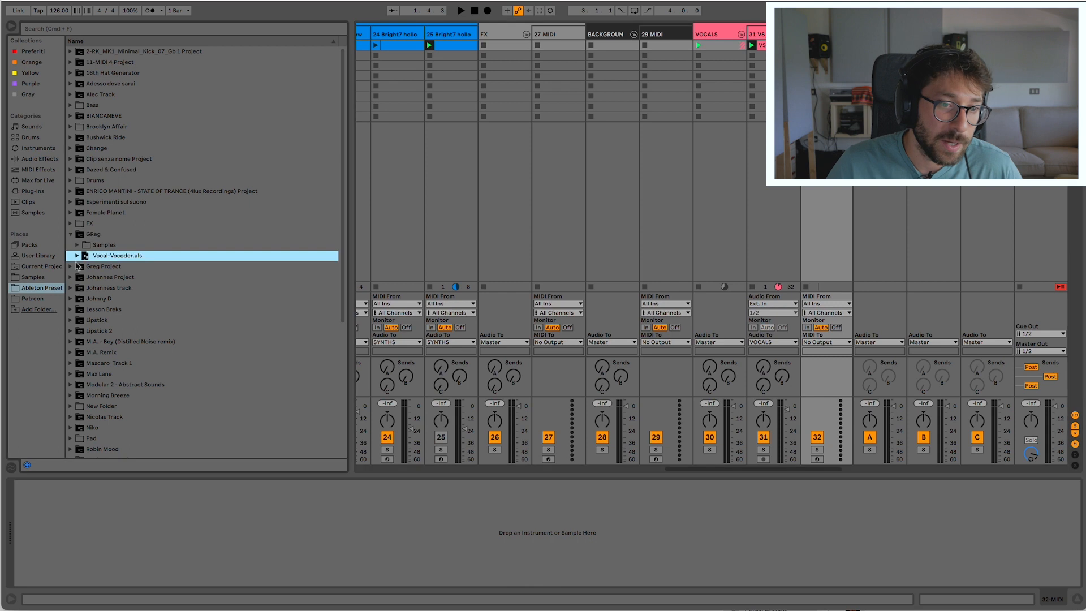
drag(79, 259, 691, 38)
Play the imported group in solo, comparing track 34 with its Vocoder bypassed and carrier track 35 soloed.
click(756, 36)
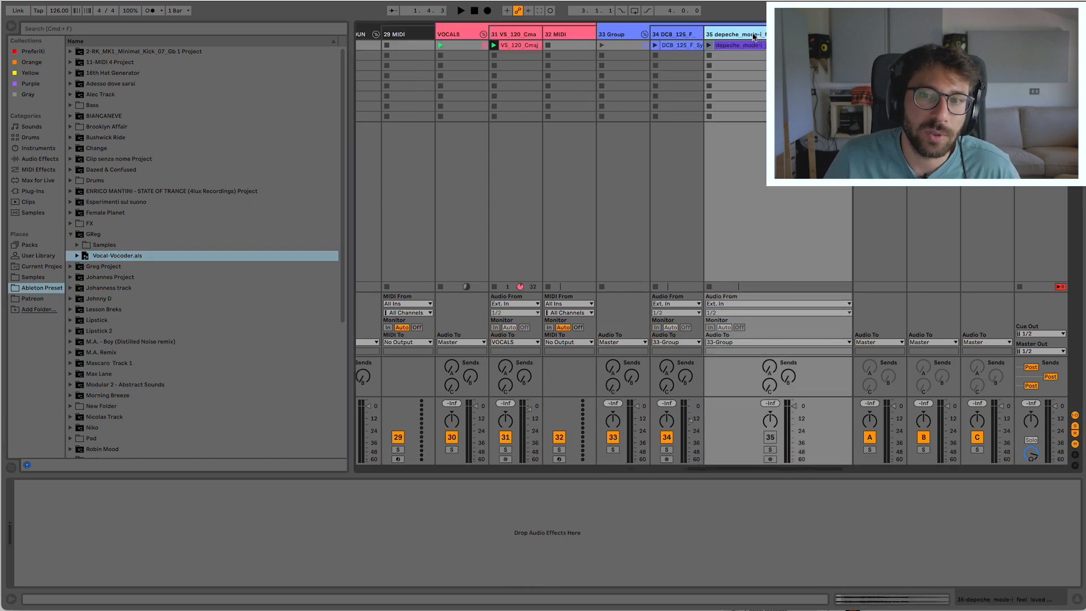
click(697, 35)
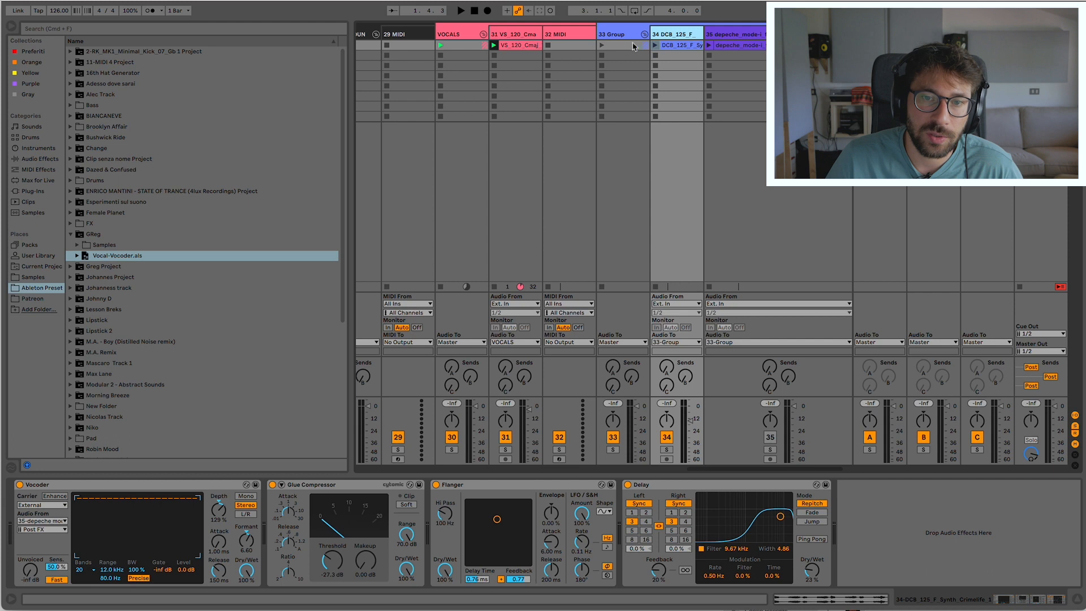
click(603, 46)
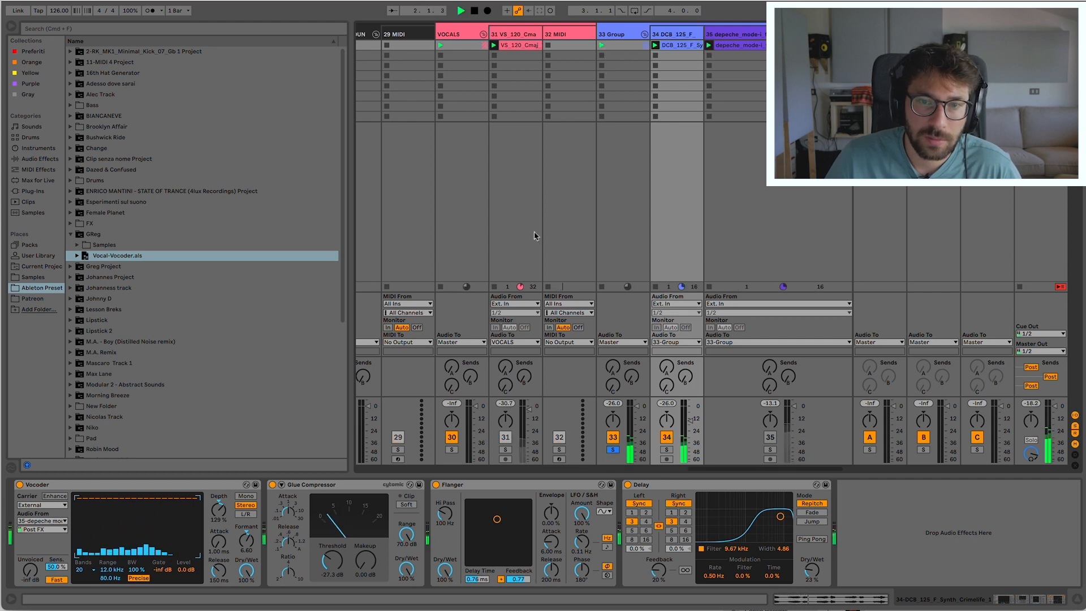
key(shift+Tab)
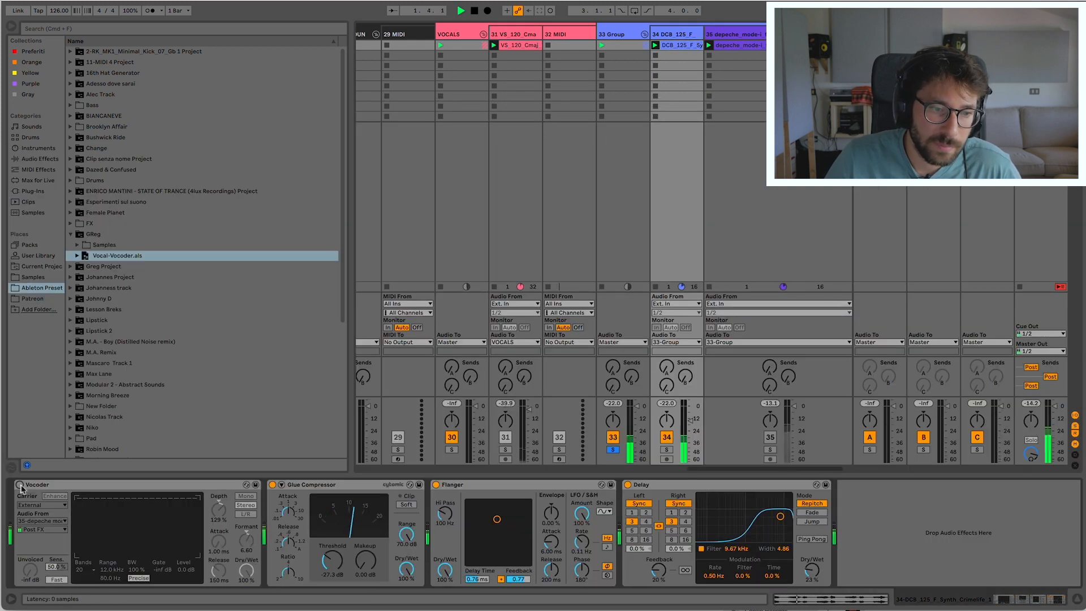
click(772, 450)
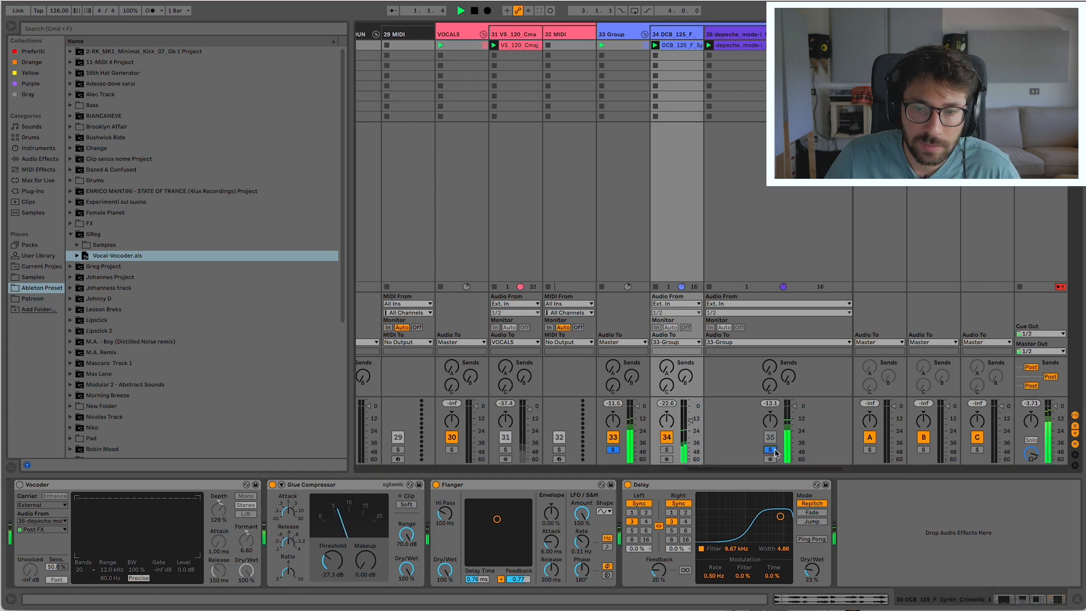
Unsolo carrier track 35 and group 33, mute the VOCALS group and play the set with the vocoded group.
click(771, 450)
click(614, 449)
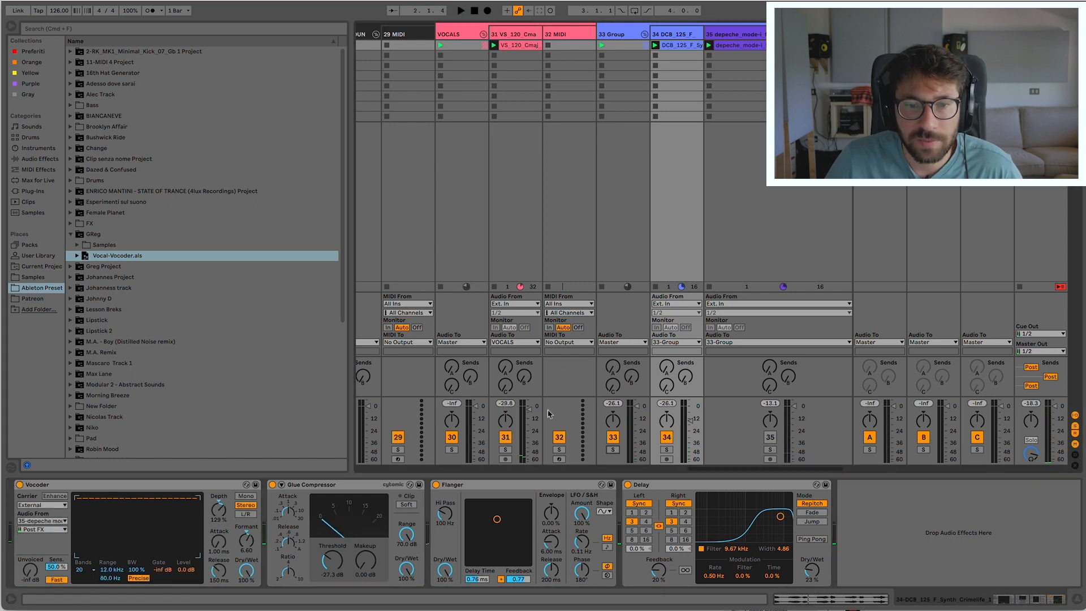
click(452, 437)
key(space)
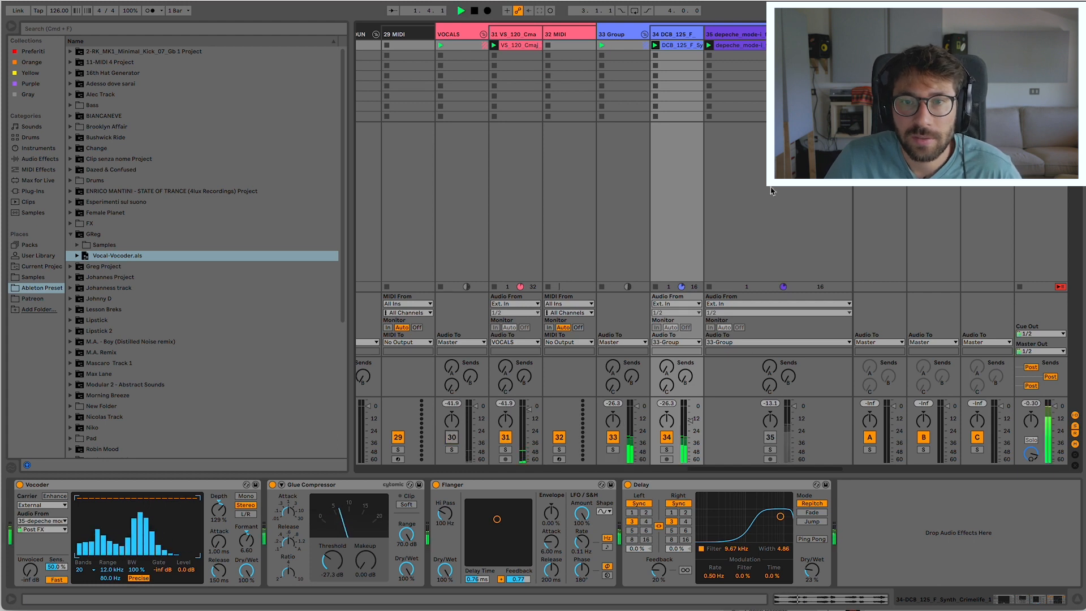
Transpose the depeche_mode carrier clip on track 35 to 3 st and turn off the solo on track 34.
click(735, 44)
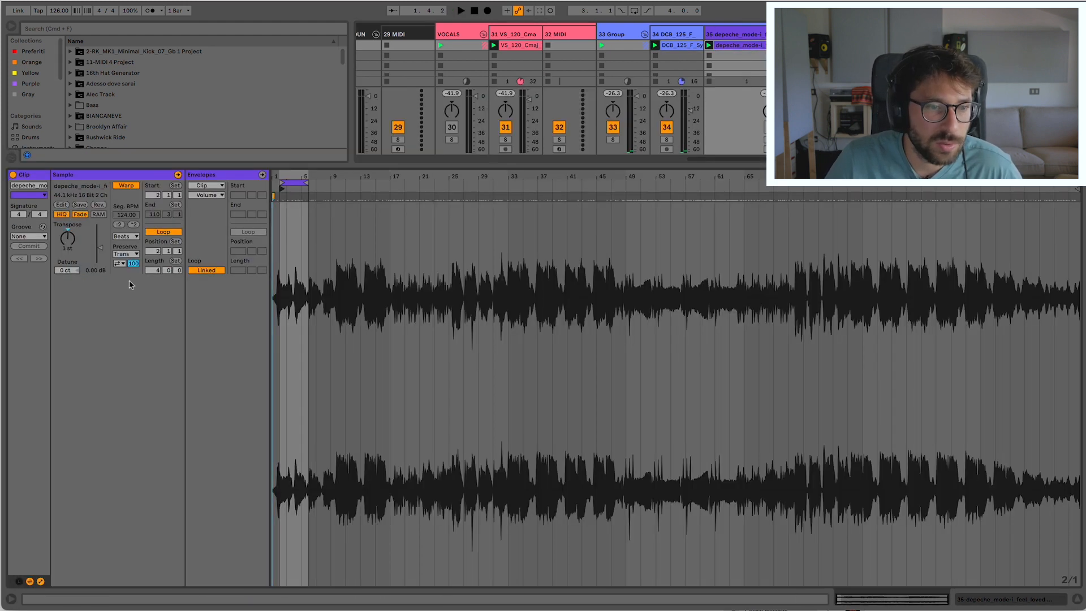
click(69, 243)
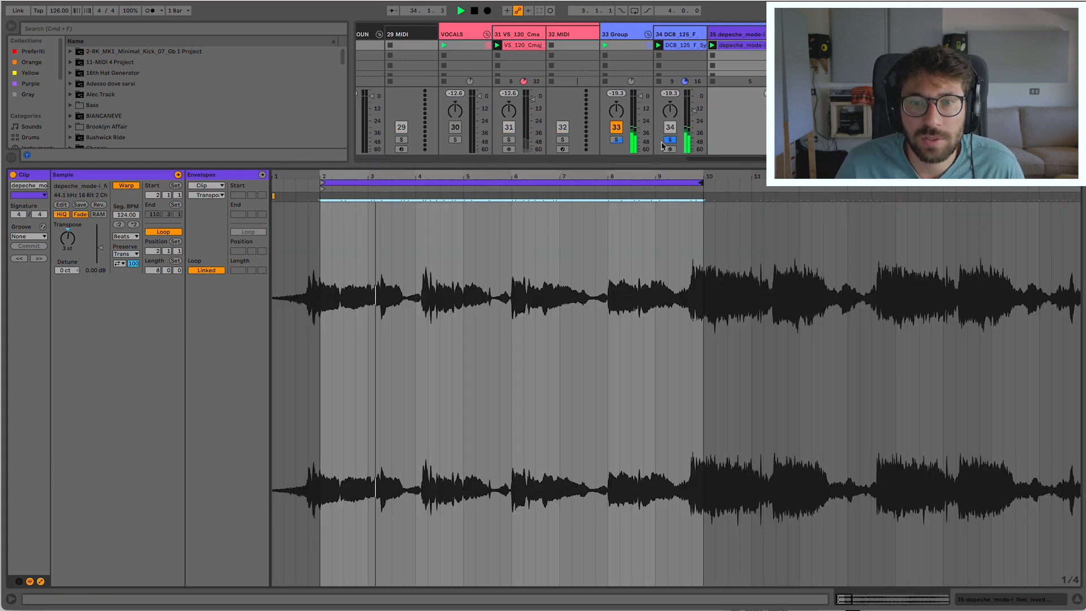
click(670, 140)
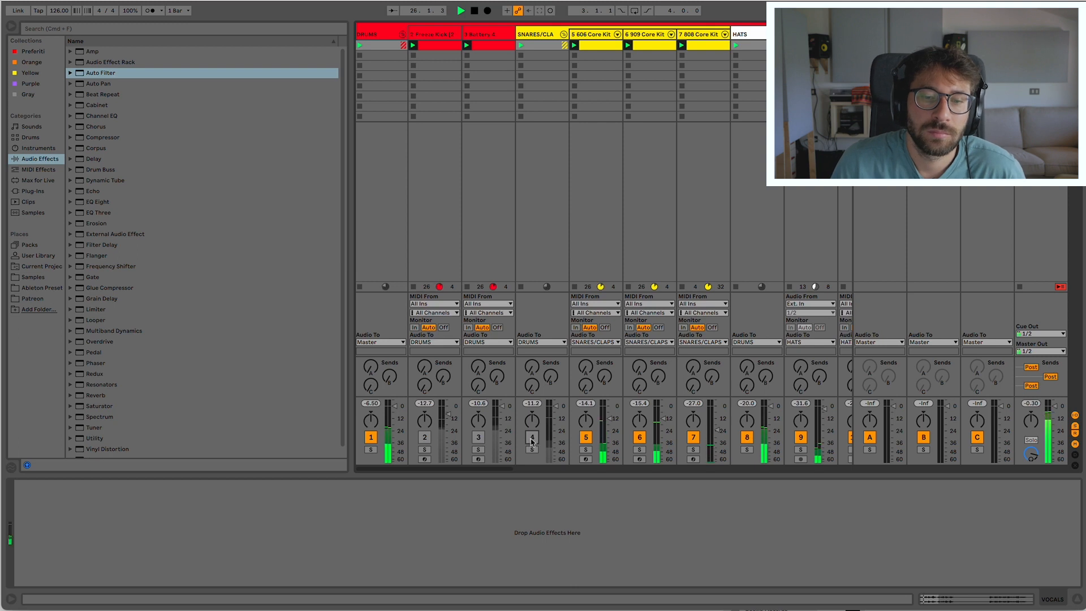
Review the playing tracks from the drums to the synths and unmute drum track 3.
scroll(531, 441, right, 15)
scroll(529, 428, left, 2)
scroll(527, 427, right, 14)
scroll(527, 427, right, 3)
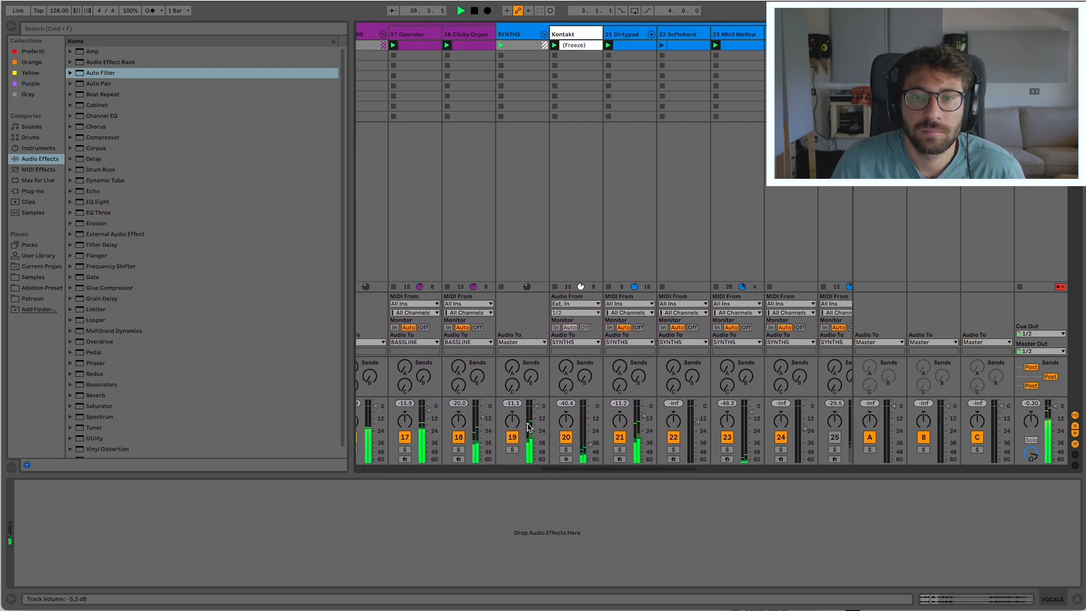
scroll(529, 427, left, 4)
scroll(527, 427, left, 20)
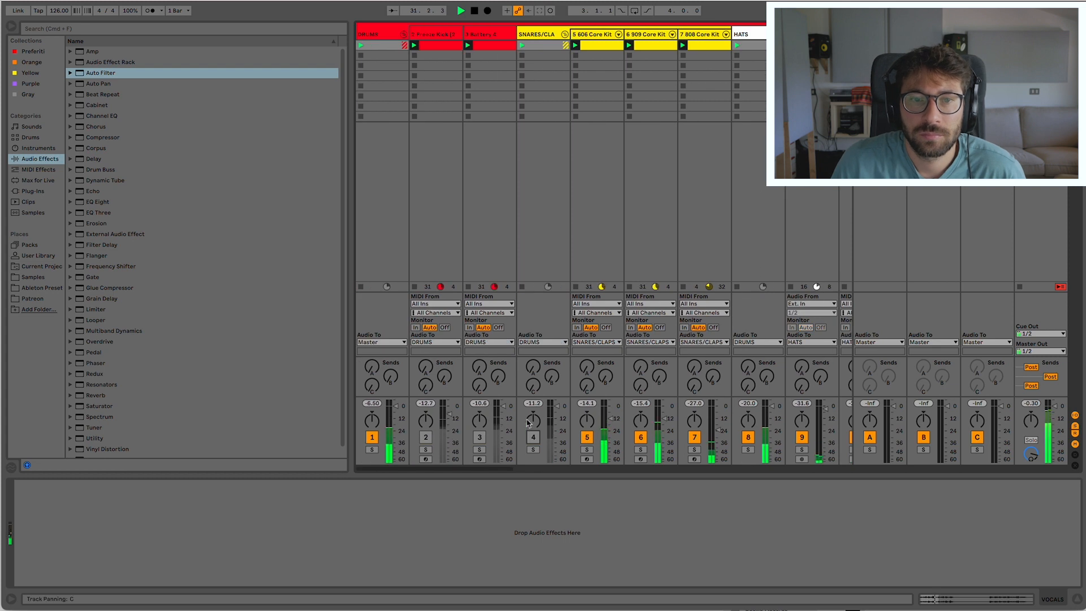
click(479, 437)
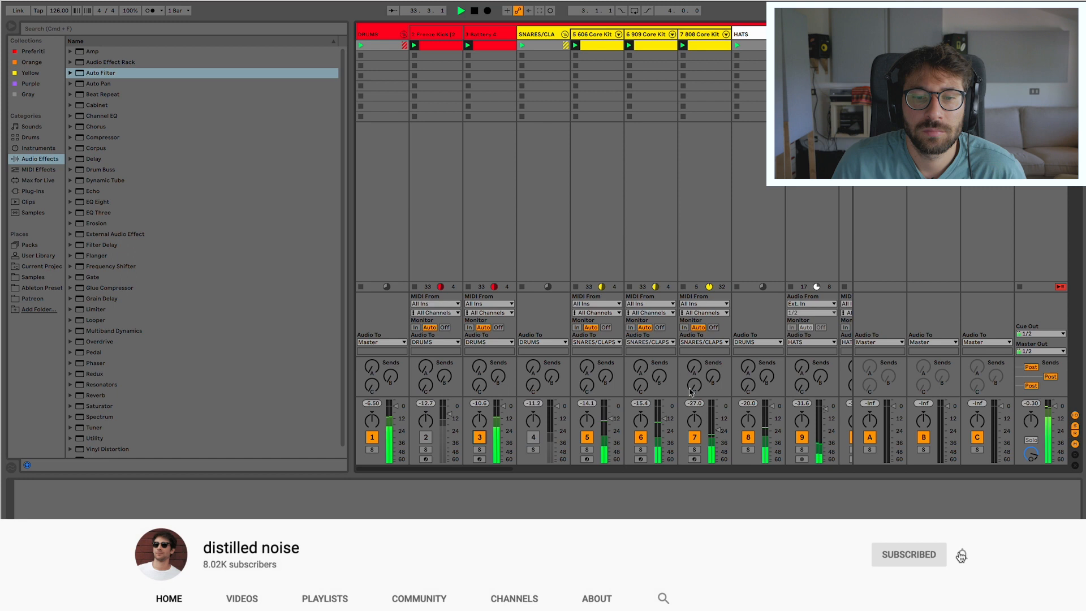
scroll(651, 393, right, 2)
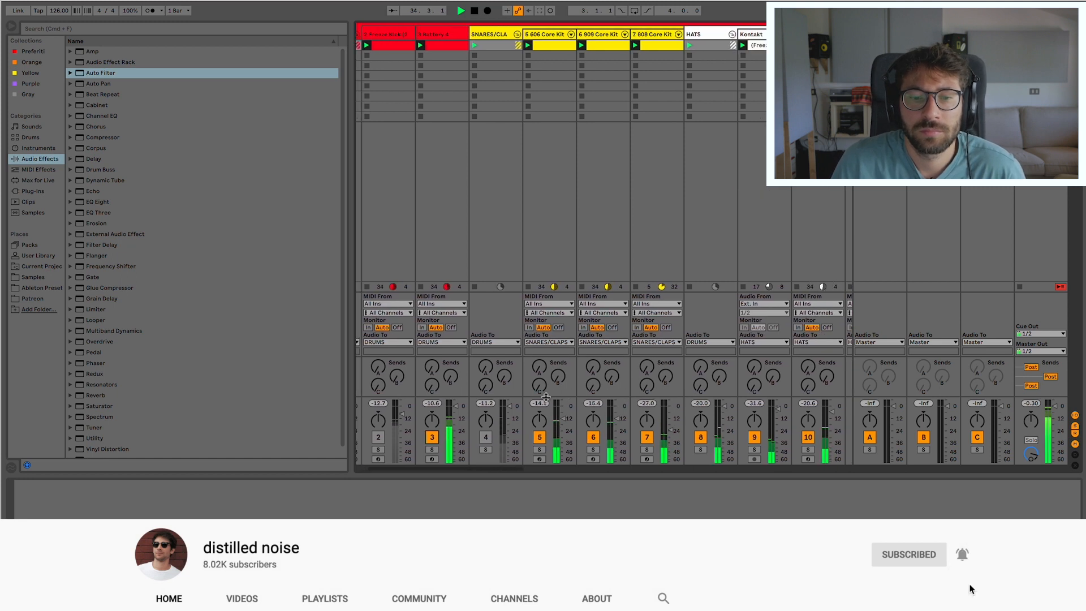
scroll(532, 406, right, 1)
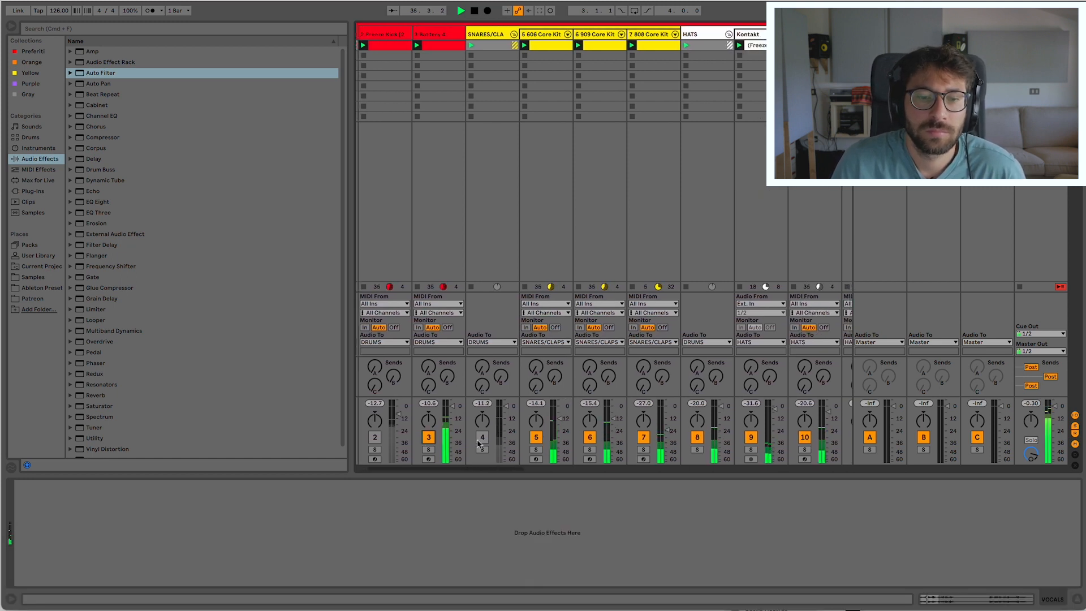